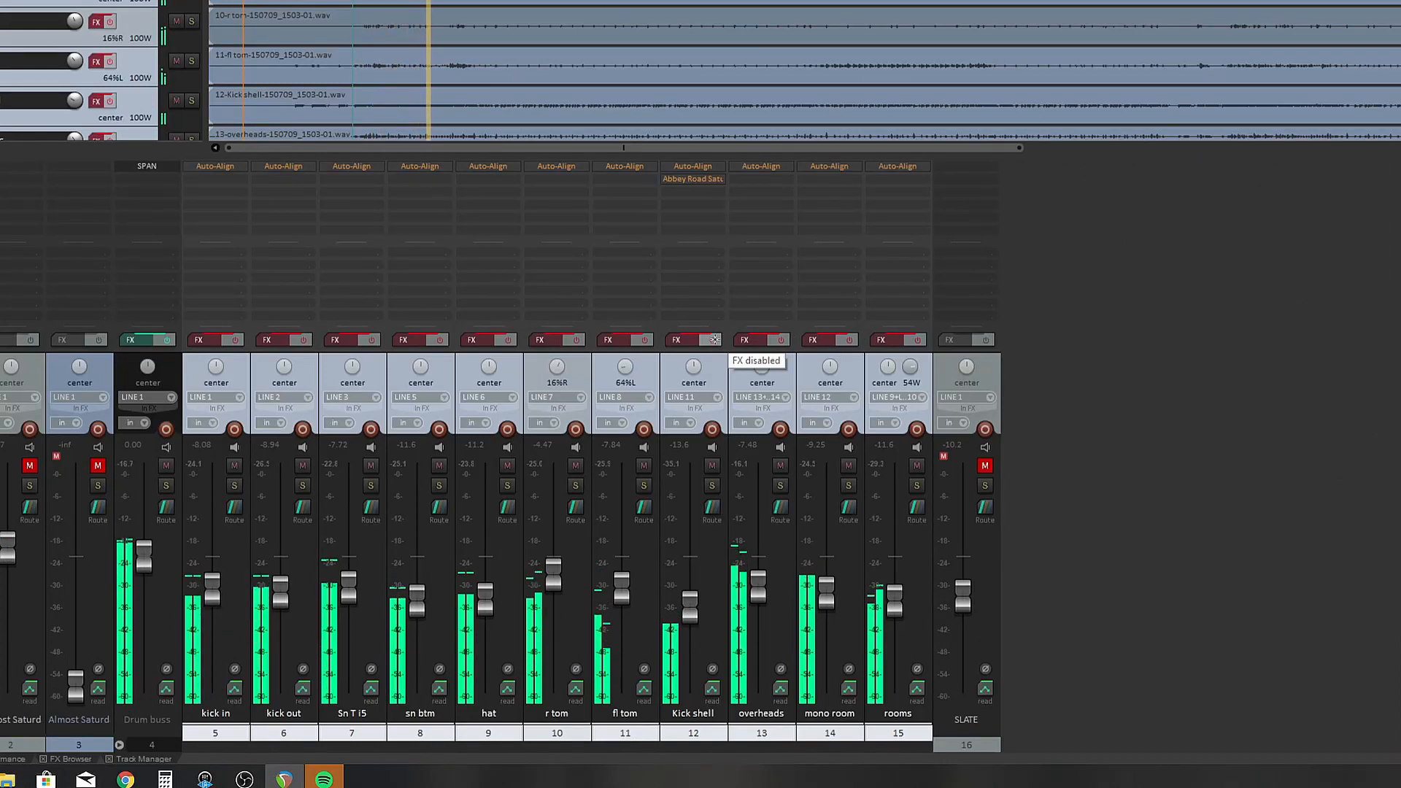
# Play the drum tracks from the edit cursor with their Auto-Align effects bypassed
pyautogui.press('space')
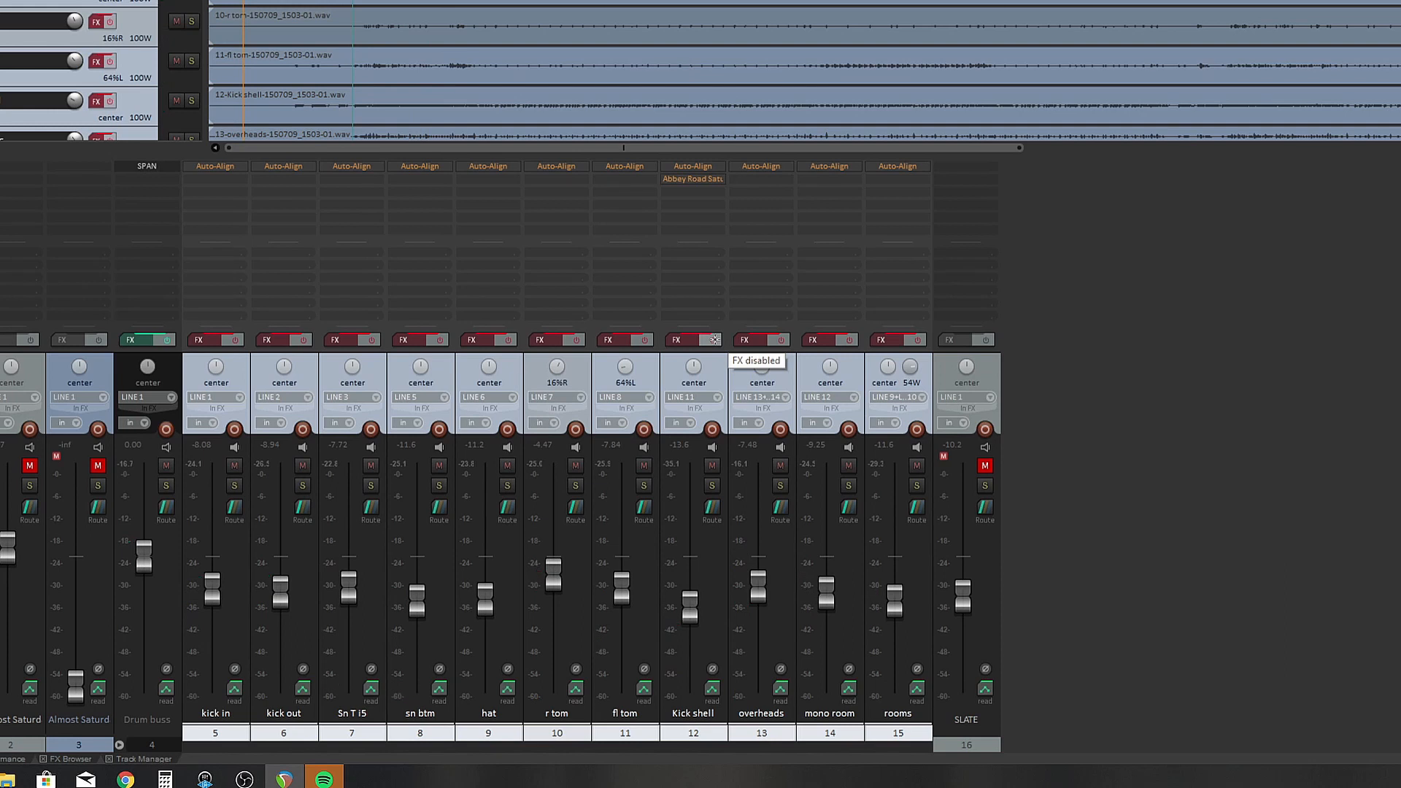
pyautogui.press('space')
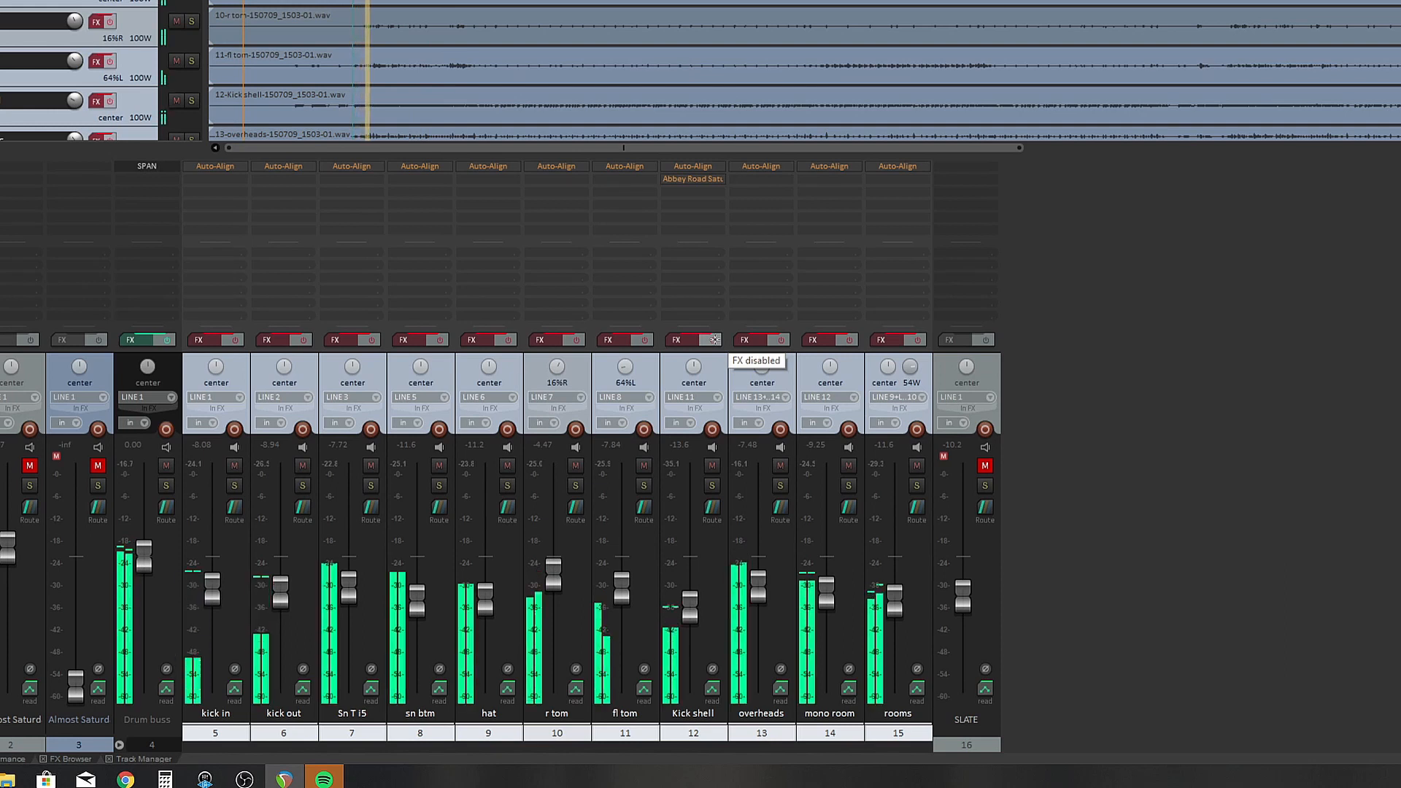
pyautogui.click(714, 340)
pyautogui.press('space')
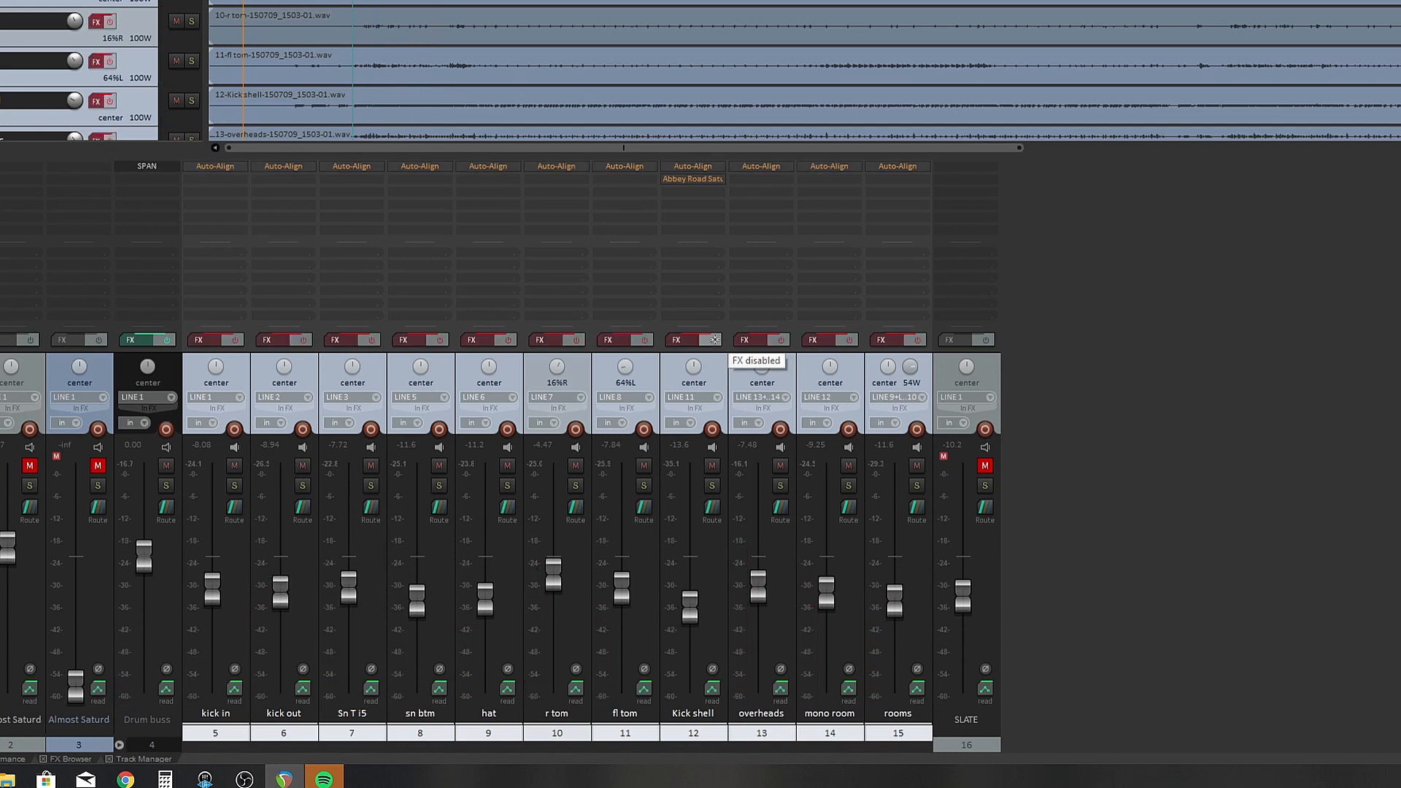
pyautogui.press('space')
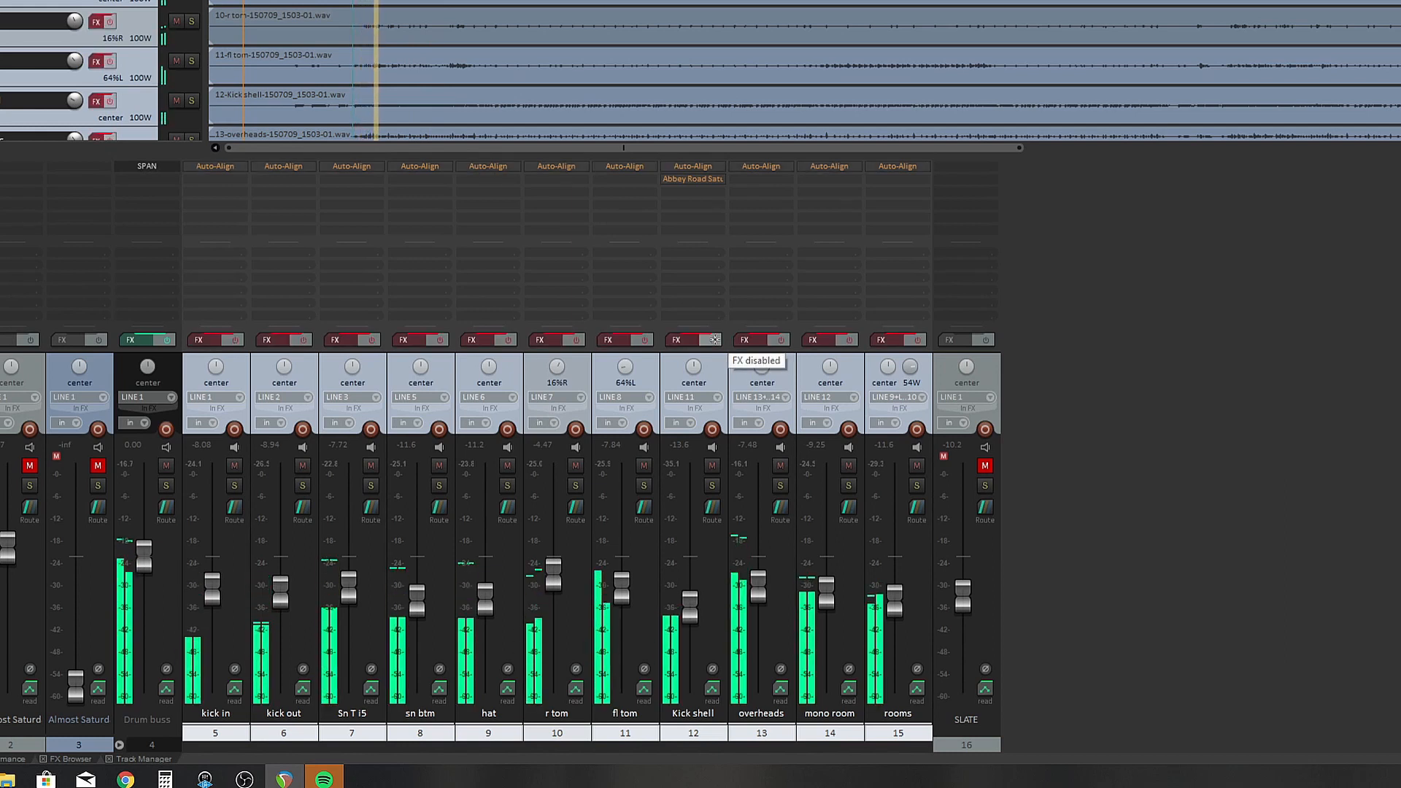
# Compare the selected drum tracks with effects enabled and bypassed during playback, leave the effects enabled and stop playback
pyautogui.click(714, 339)
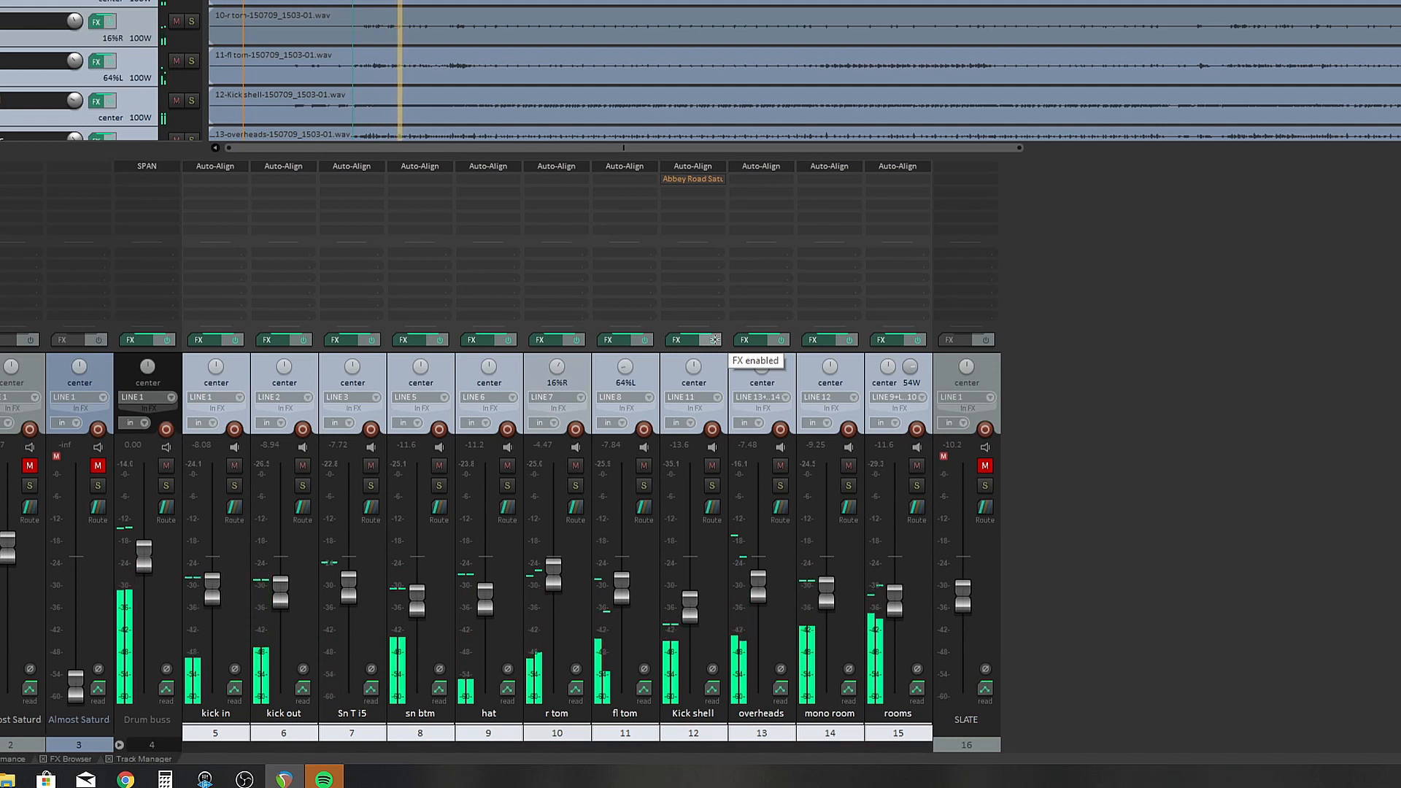
pyautogui.click(714, 340)
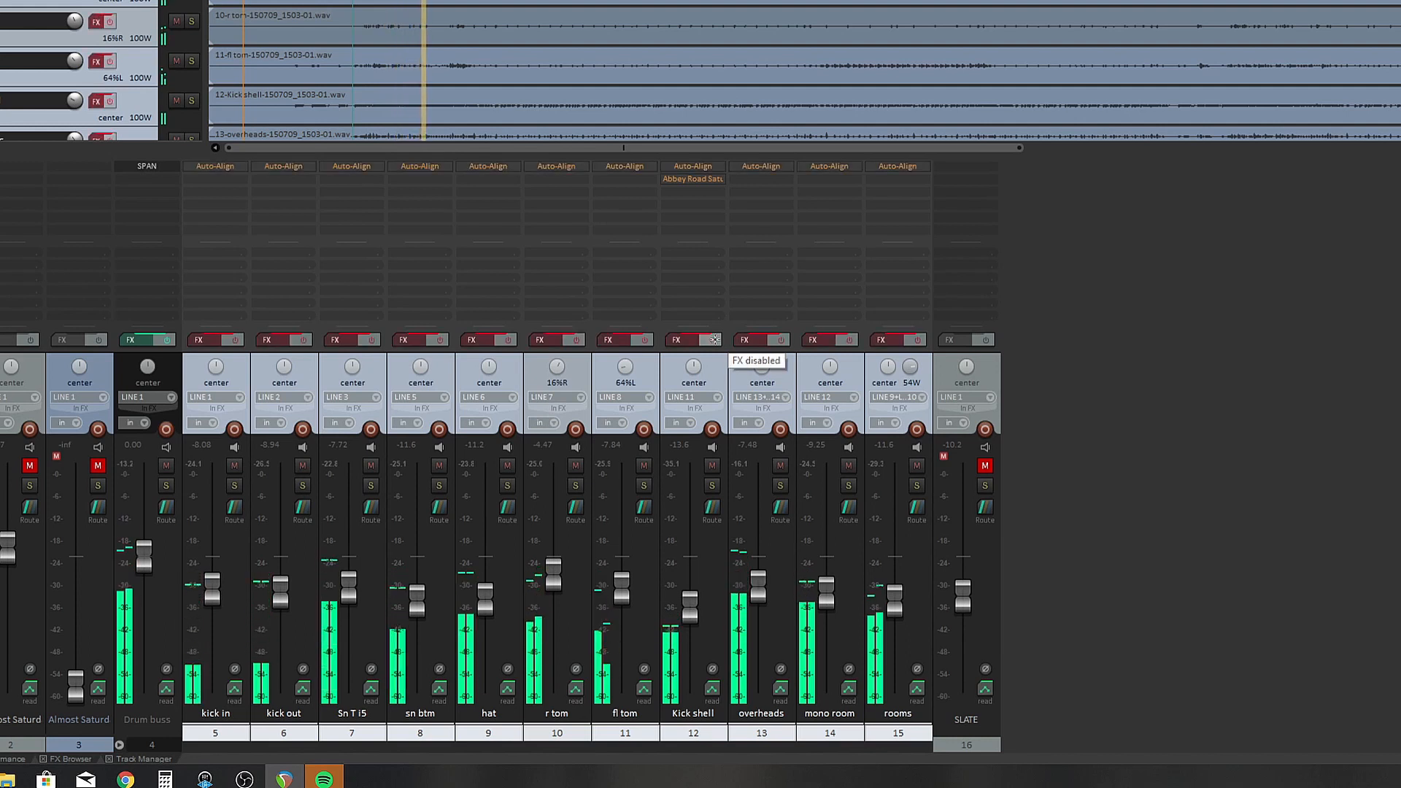
pyautogui.click(713, 340)
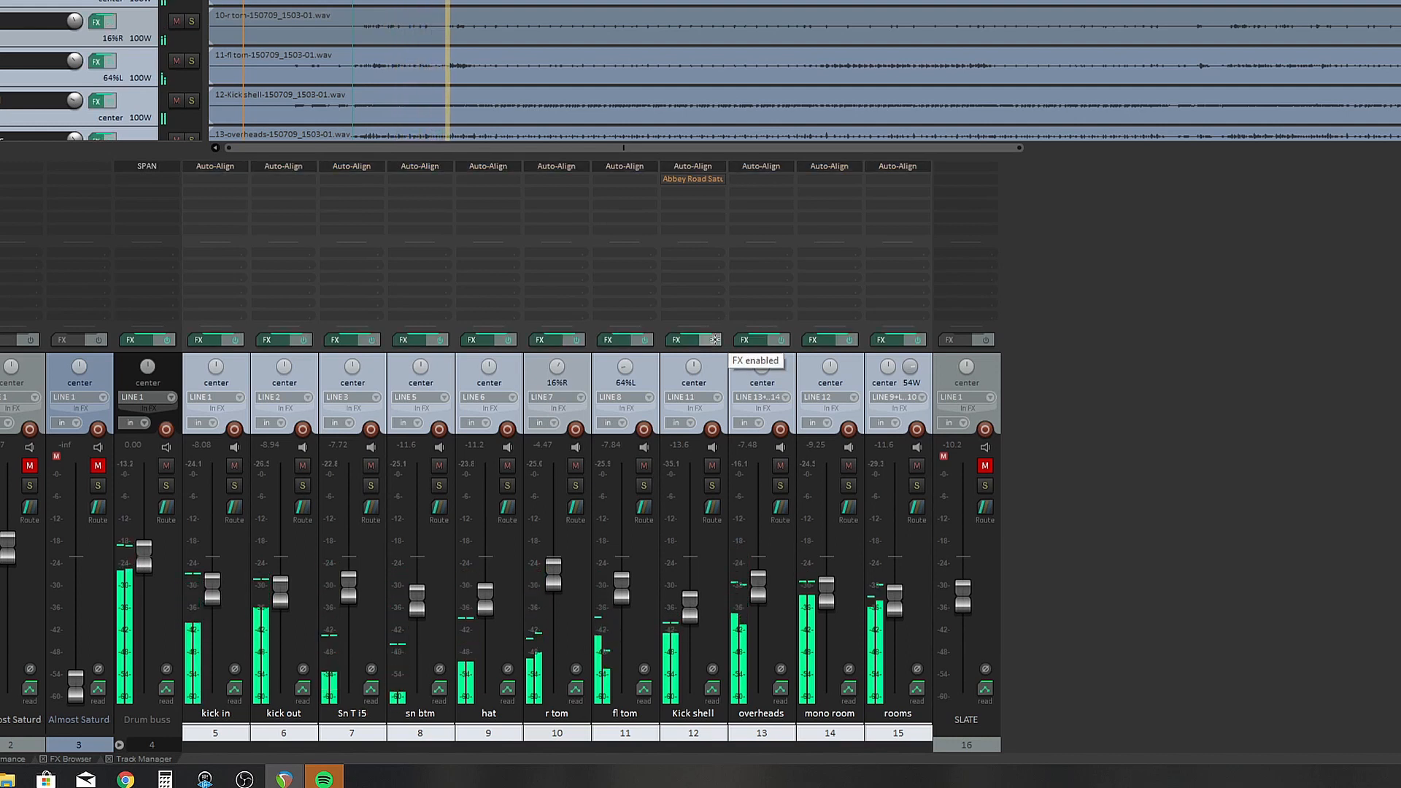
pyautogui.click(714, 339)
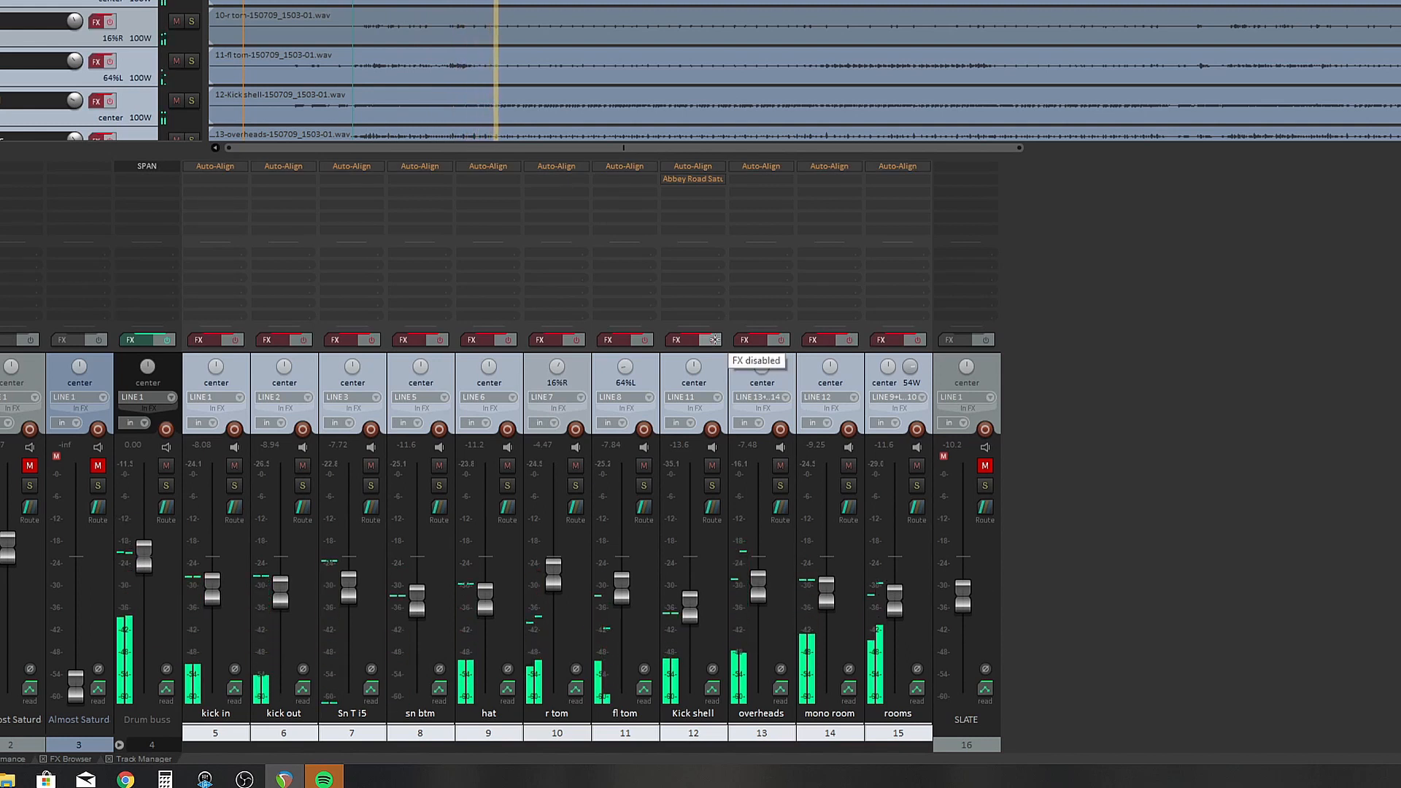
pyautogui.click(714, 339)
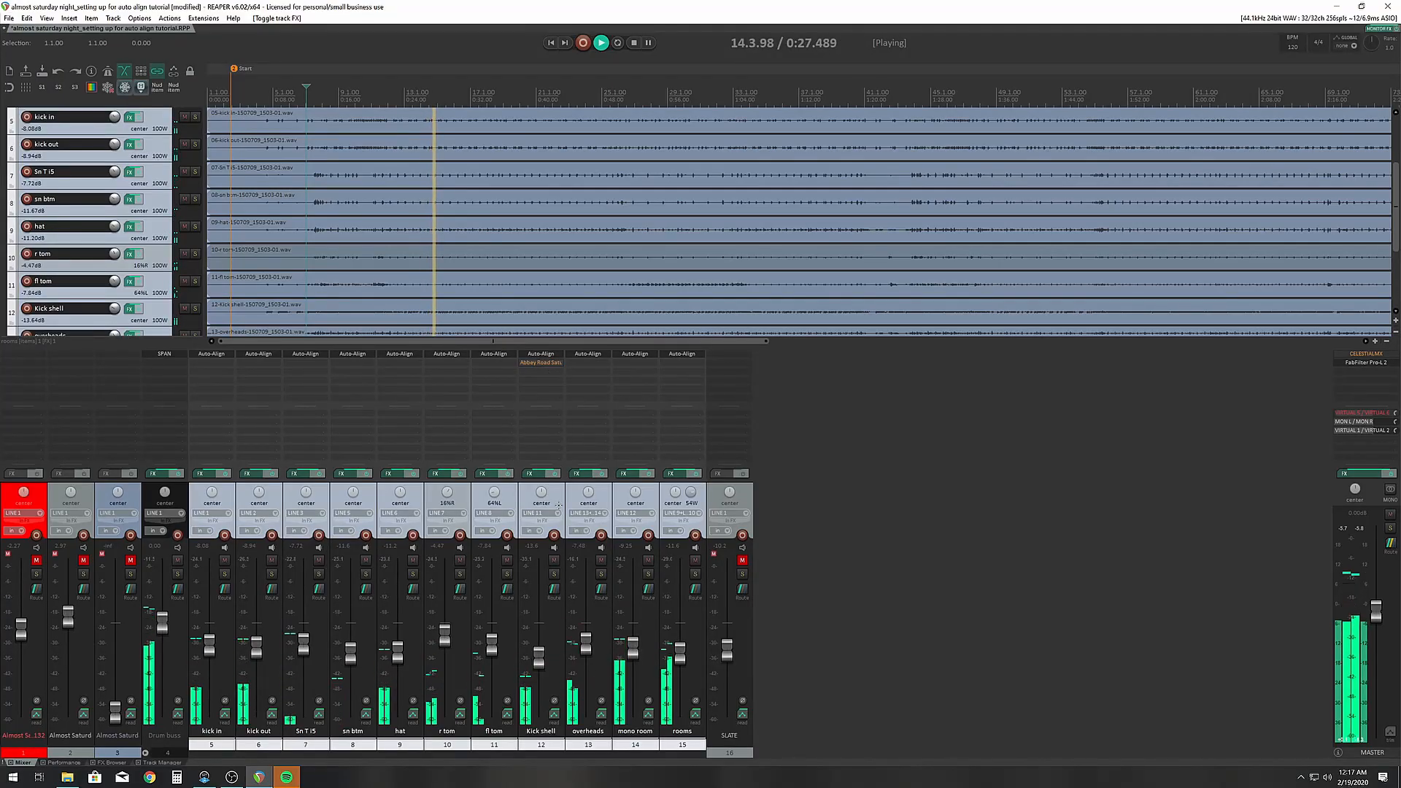
pyautogui.press('space')
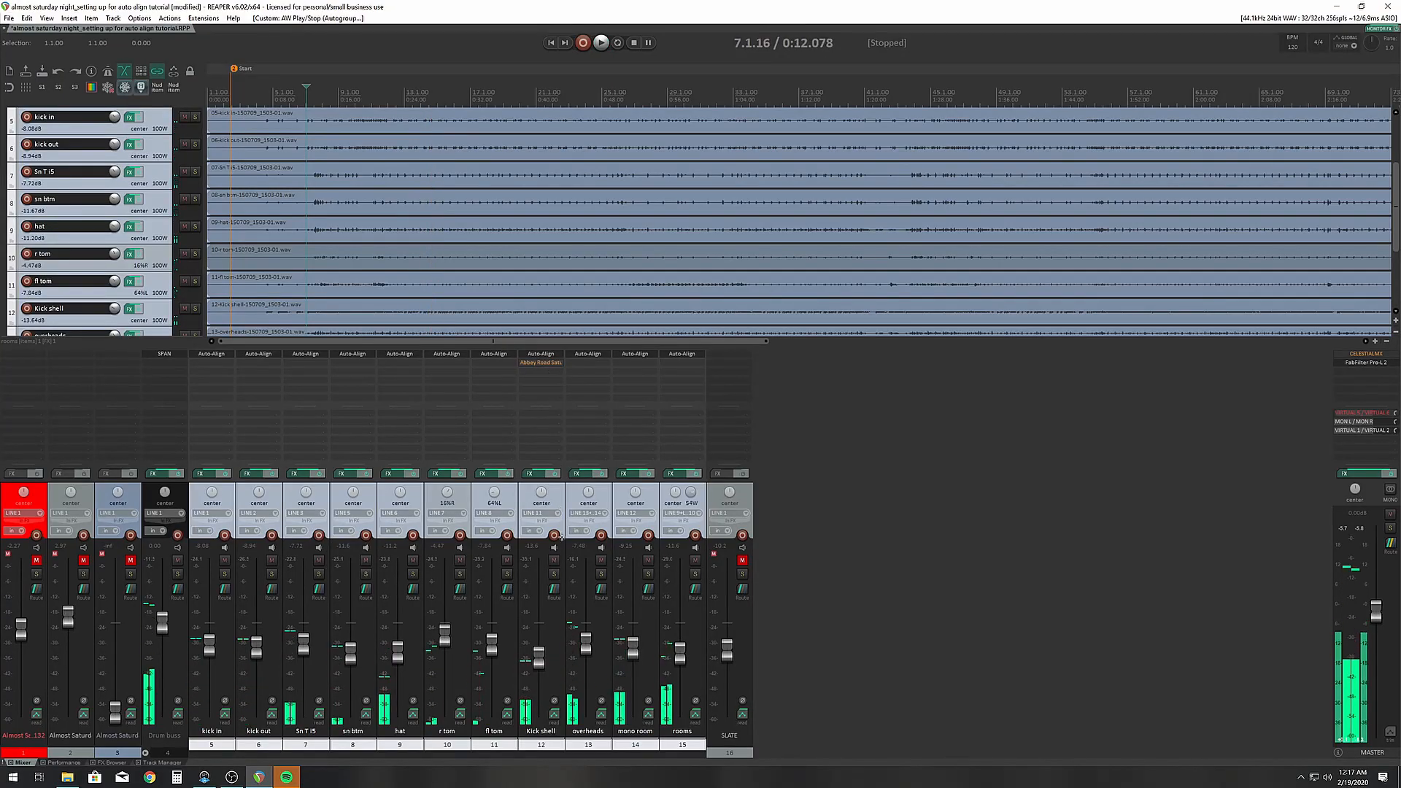
# Solo the Kick shell track and play it back on its own
pyautogui.click(548, 362)
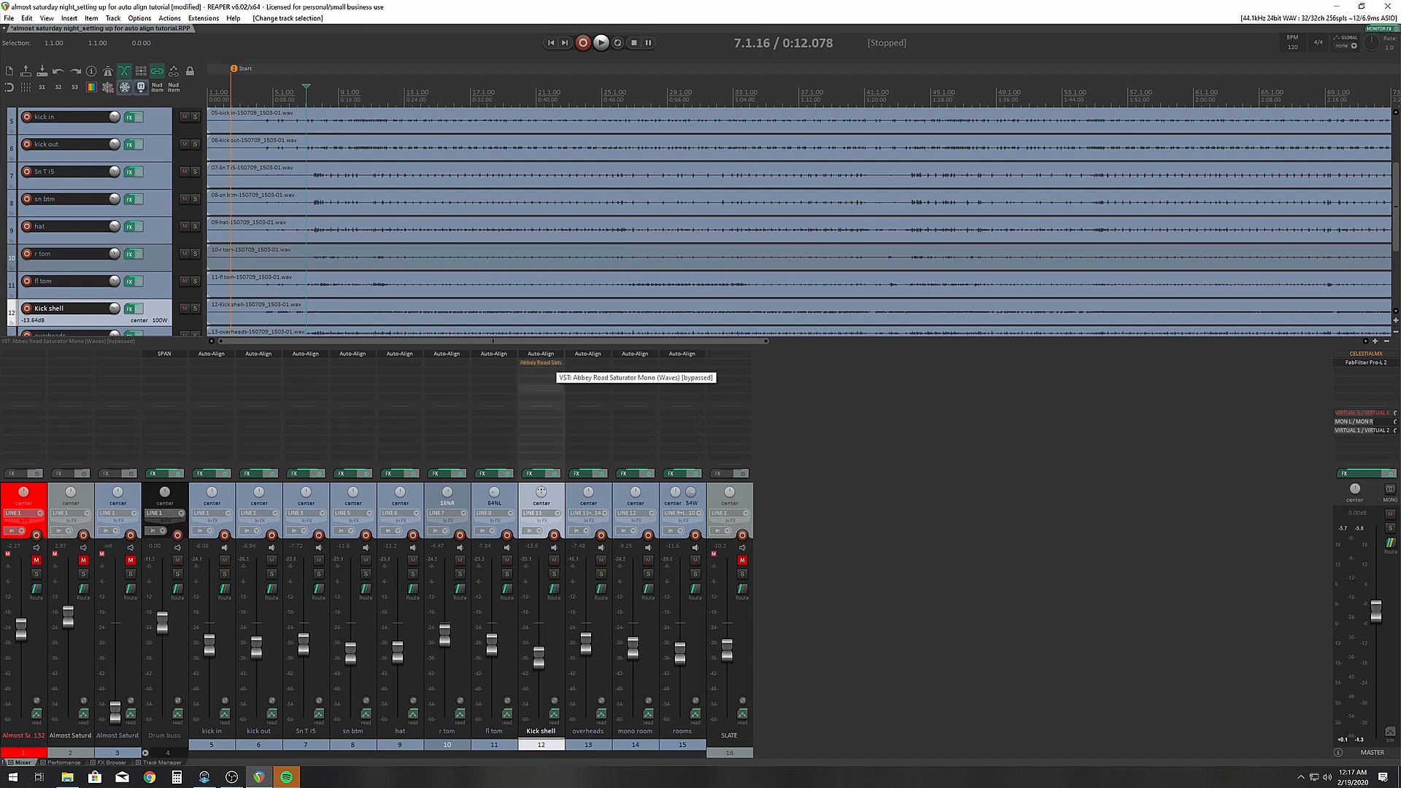
pyautogui.click(554, 575)
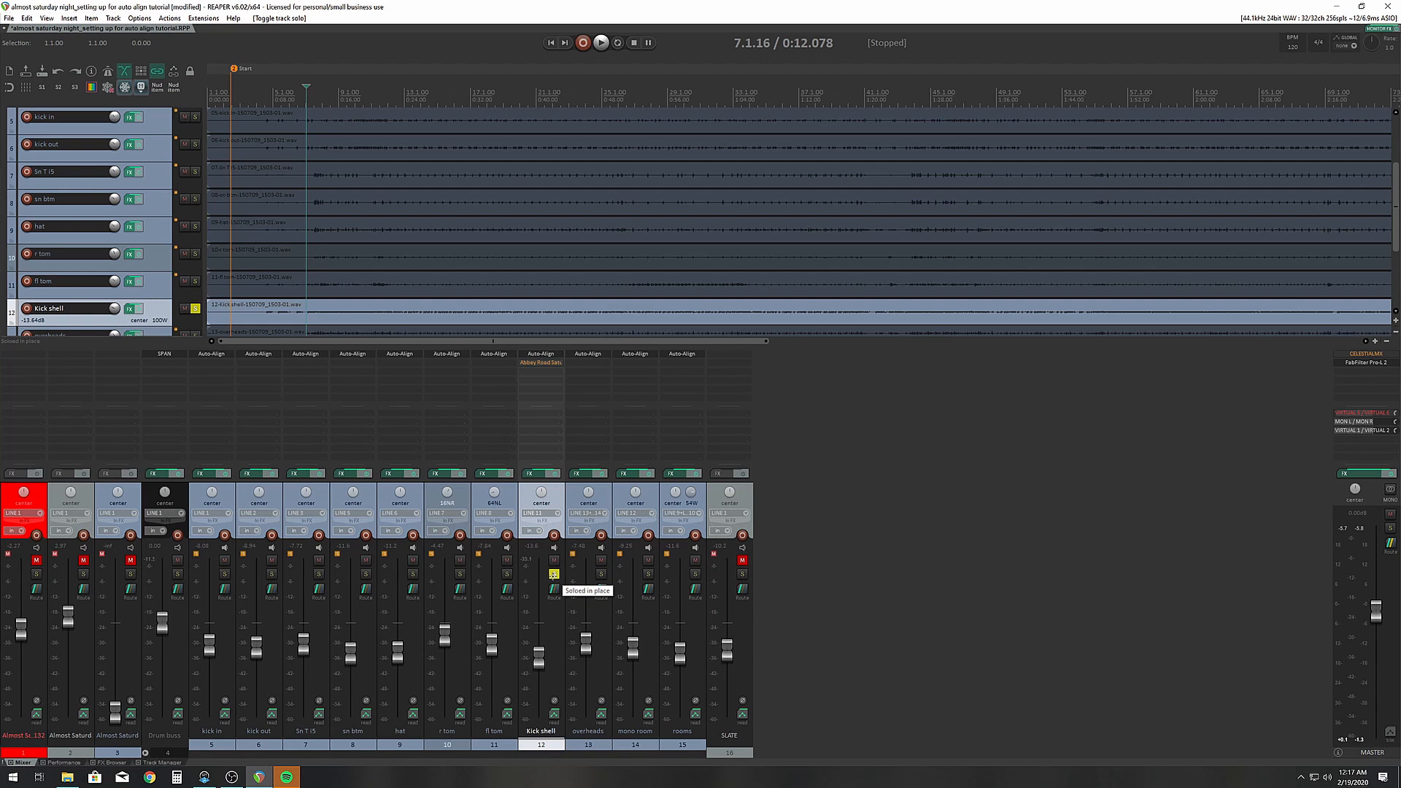
pyautogui.press('space')
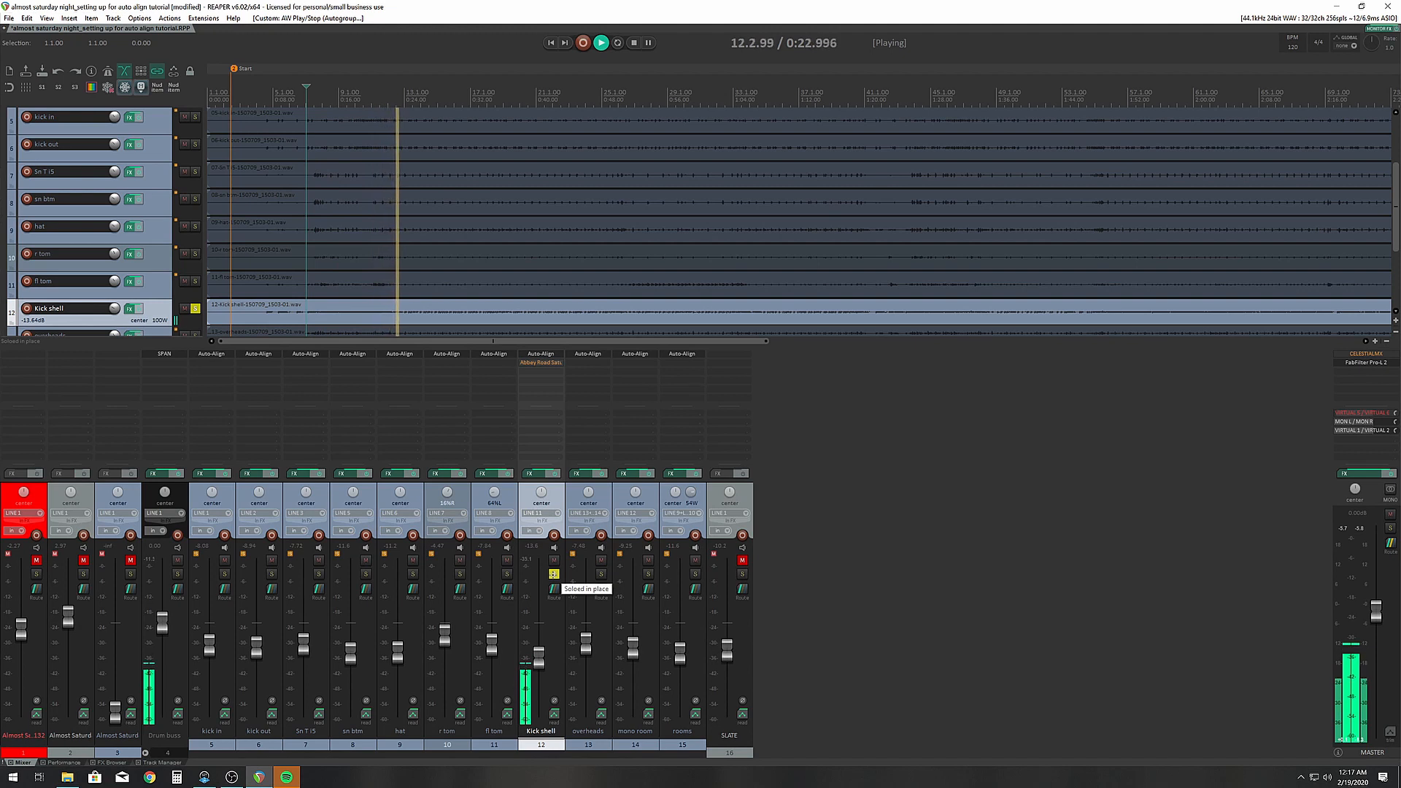
pyautogui.click(553, 575)
pyautogui.click(554, 574)
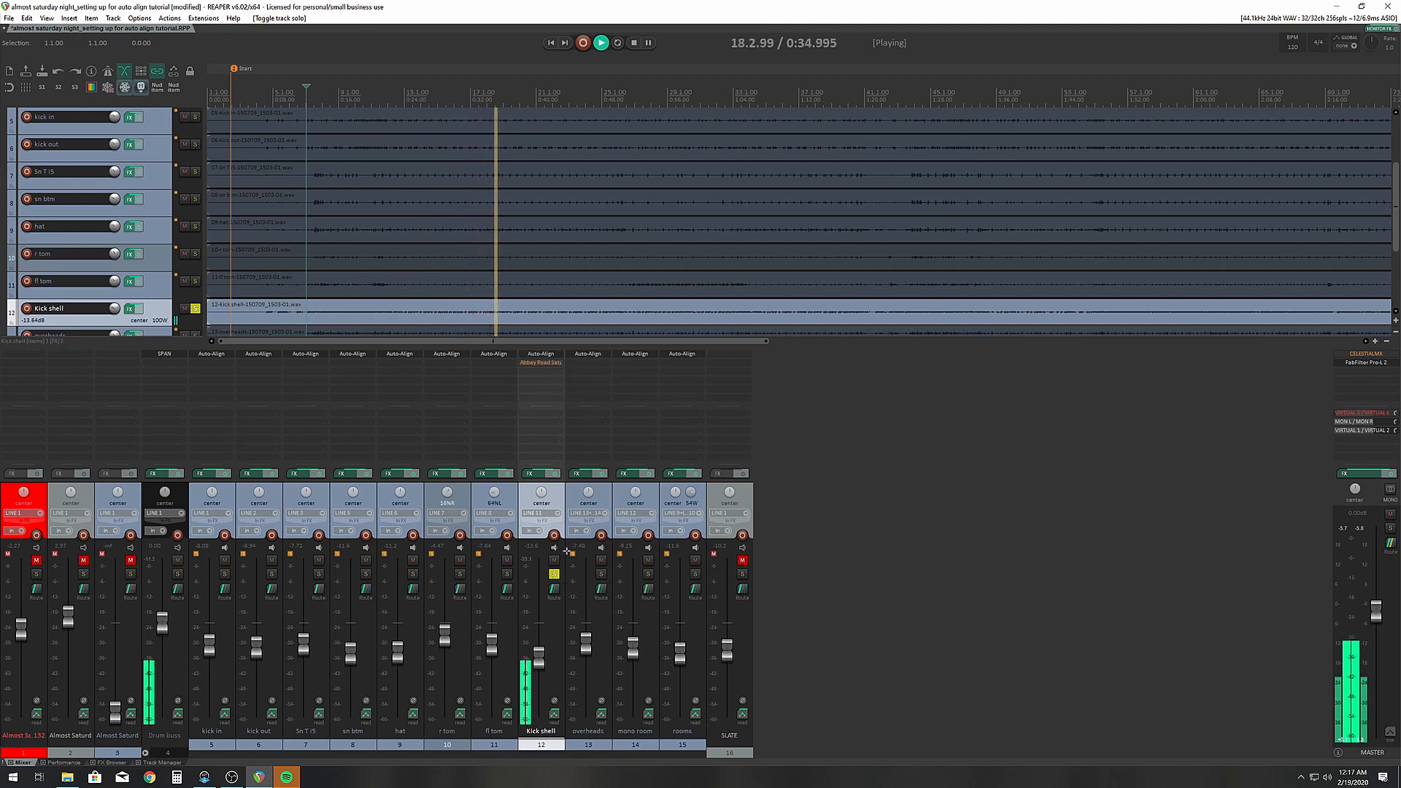
pyautogui.press('space')
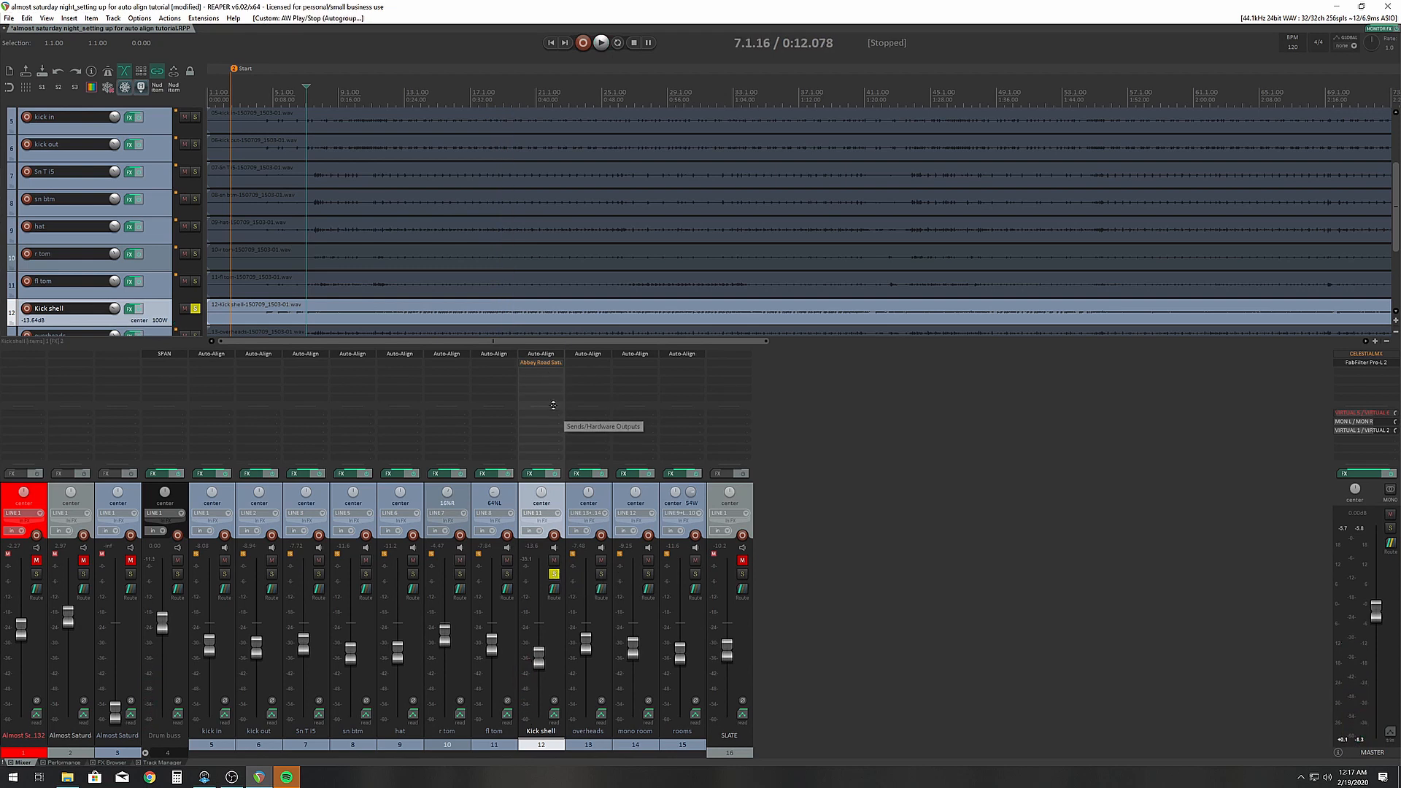
# Open the Abbey Road Saturator on the Kick shell track and enable it during playback
pyautogui.press('space')
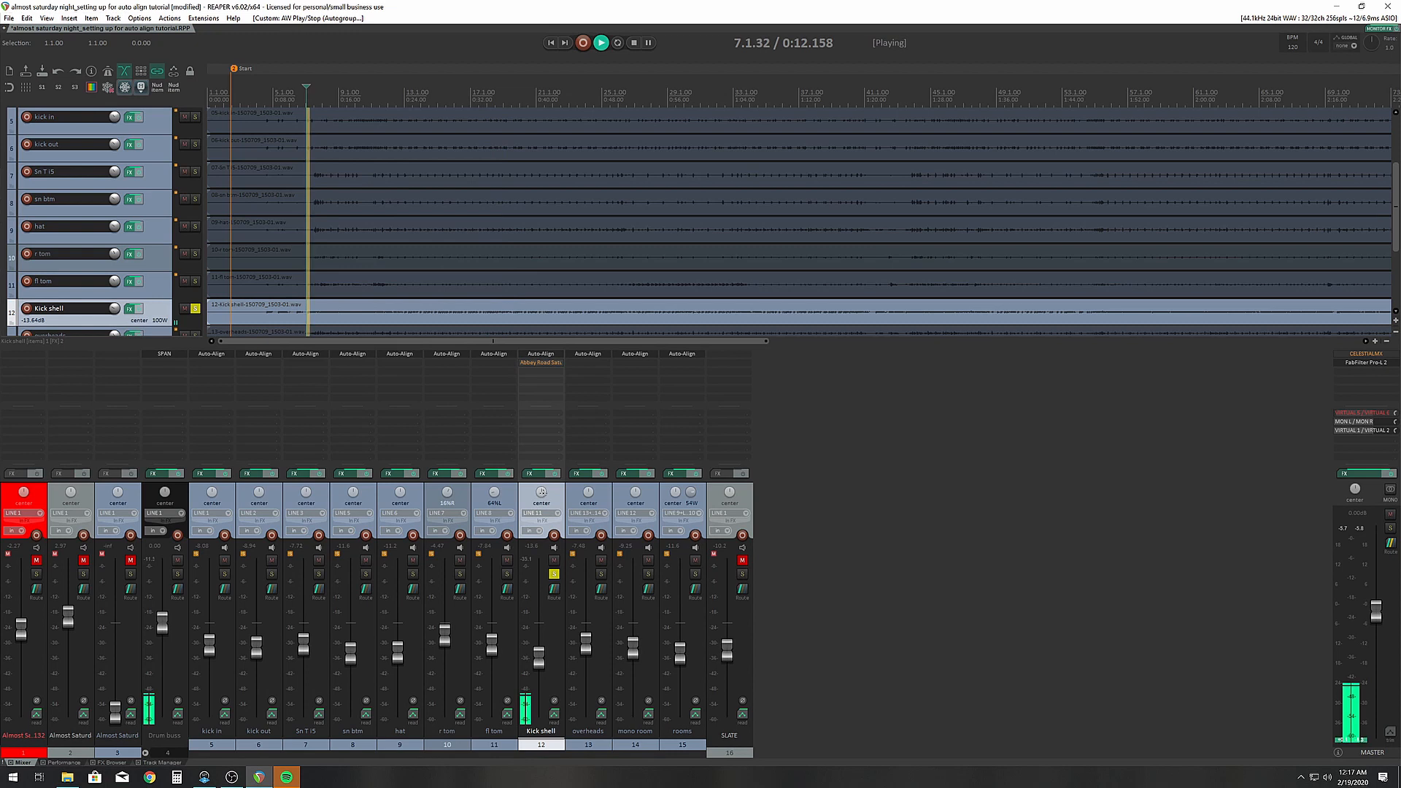
pyautogui.click(540, 362)
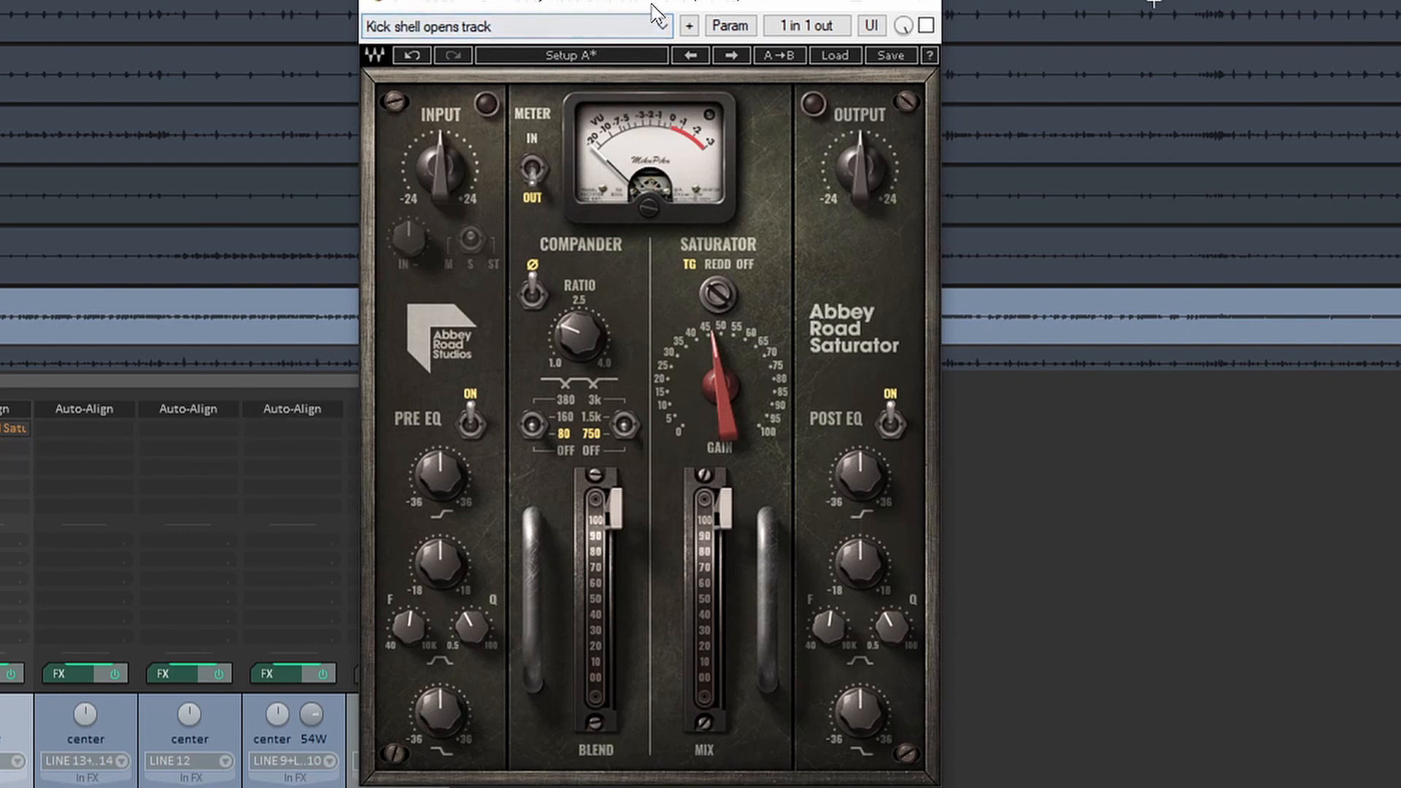
pyautogui.click(921, 24)
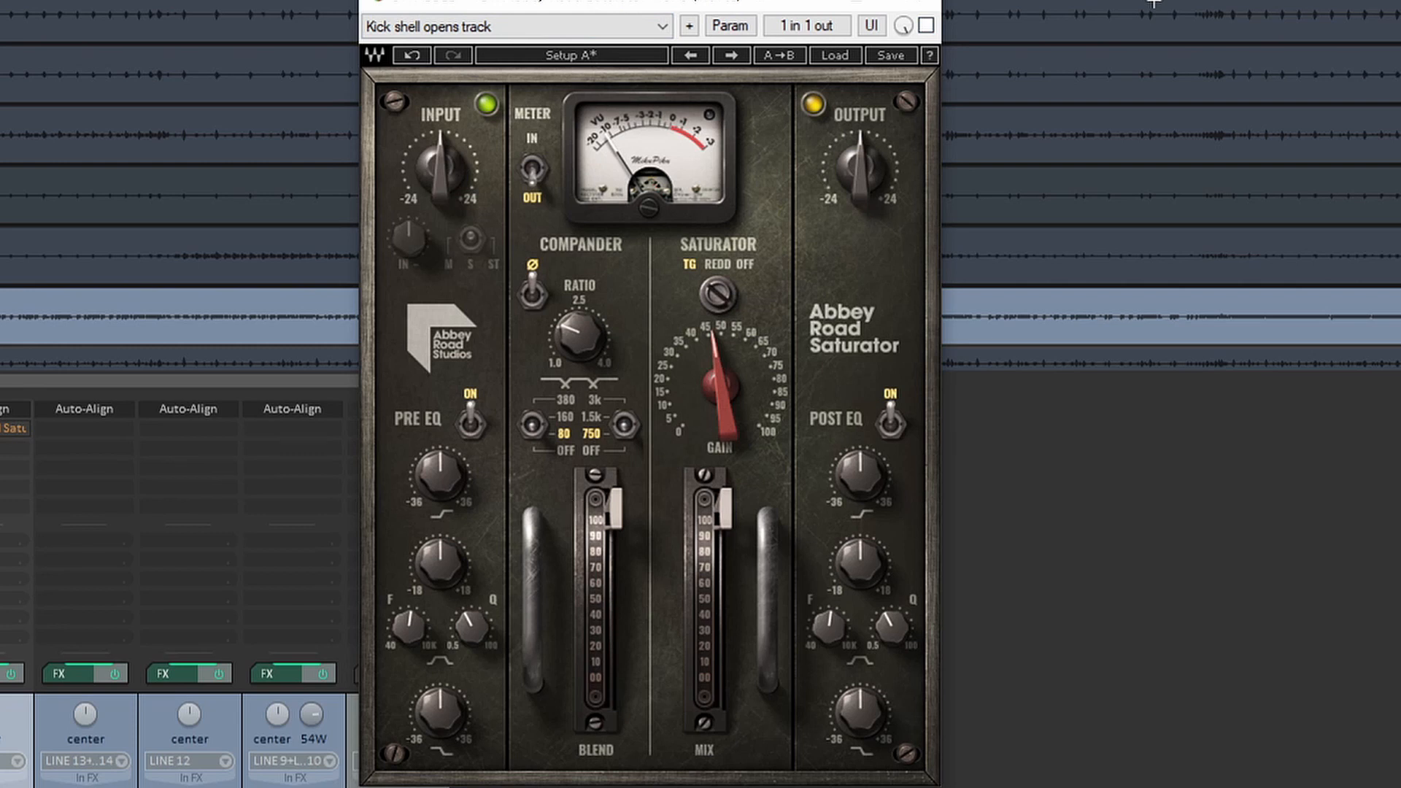
pyautogui.click(926, 27)
# Audition the compander with its phase switch off and high crossover at 1.5k, returning to 750 with the phase switch on
pyautogui.click(536, 301)
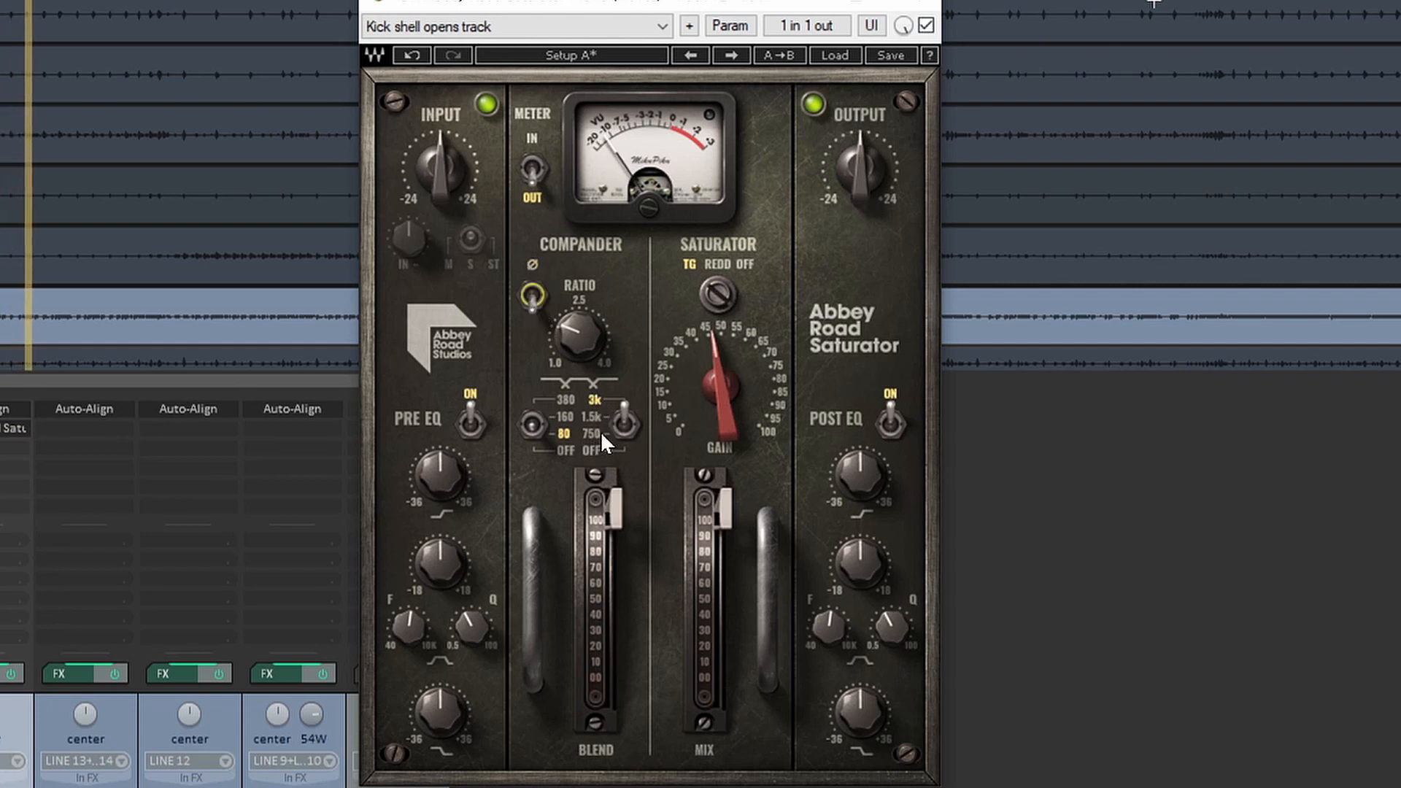
pyautogui.click(624, 428)
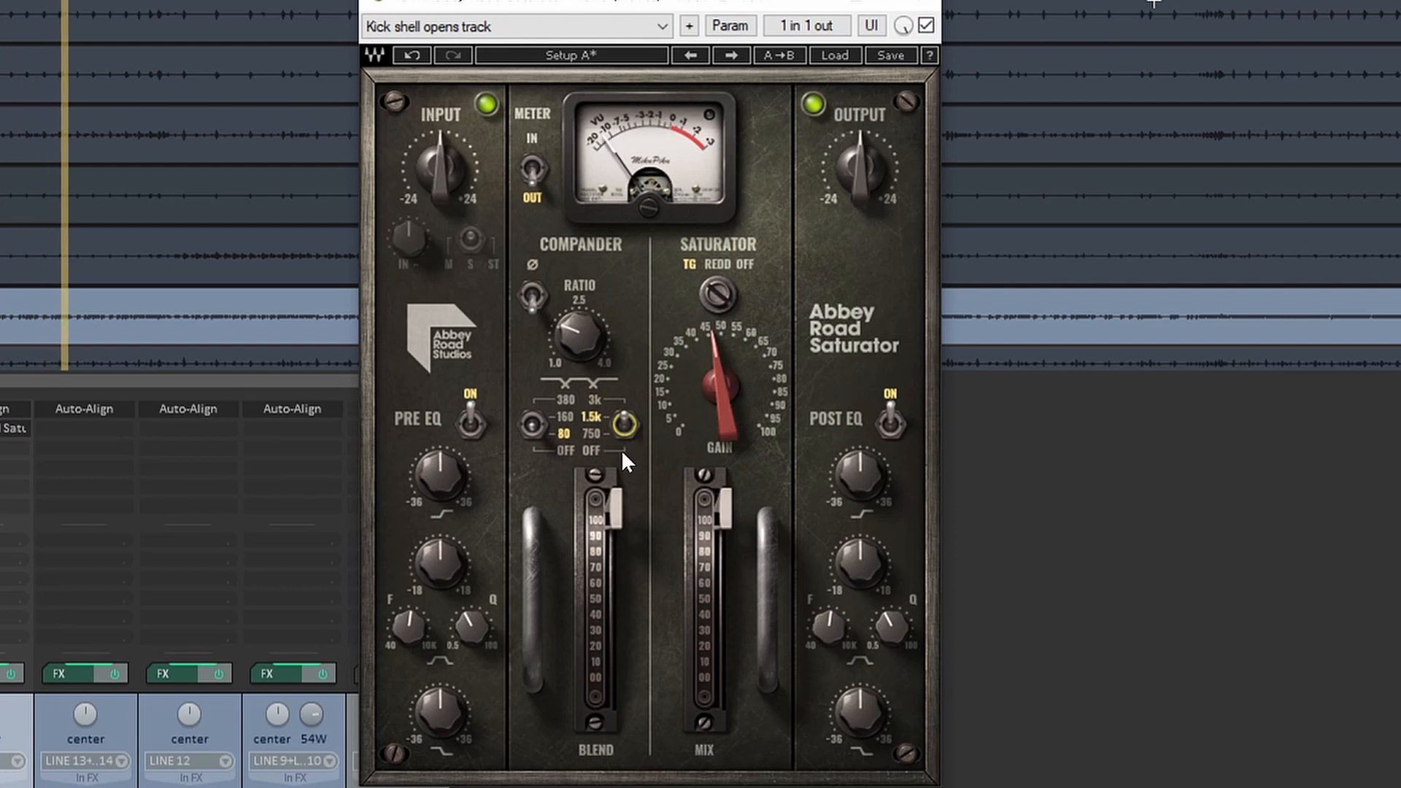
pyautogui.click(622, 426)
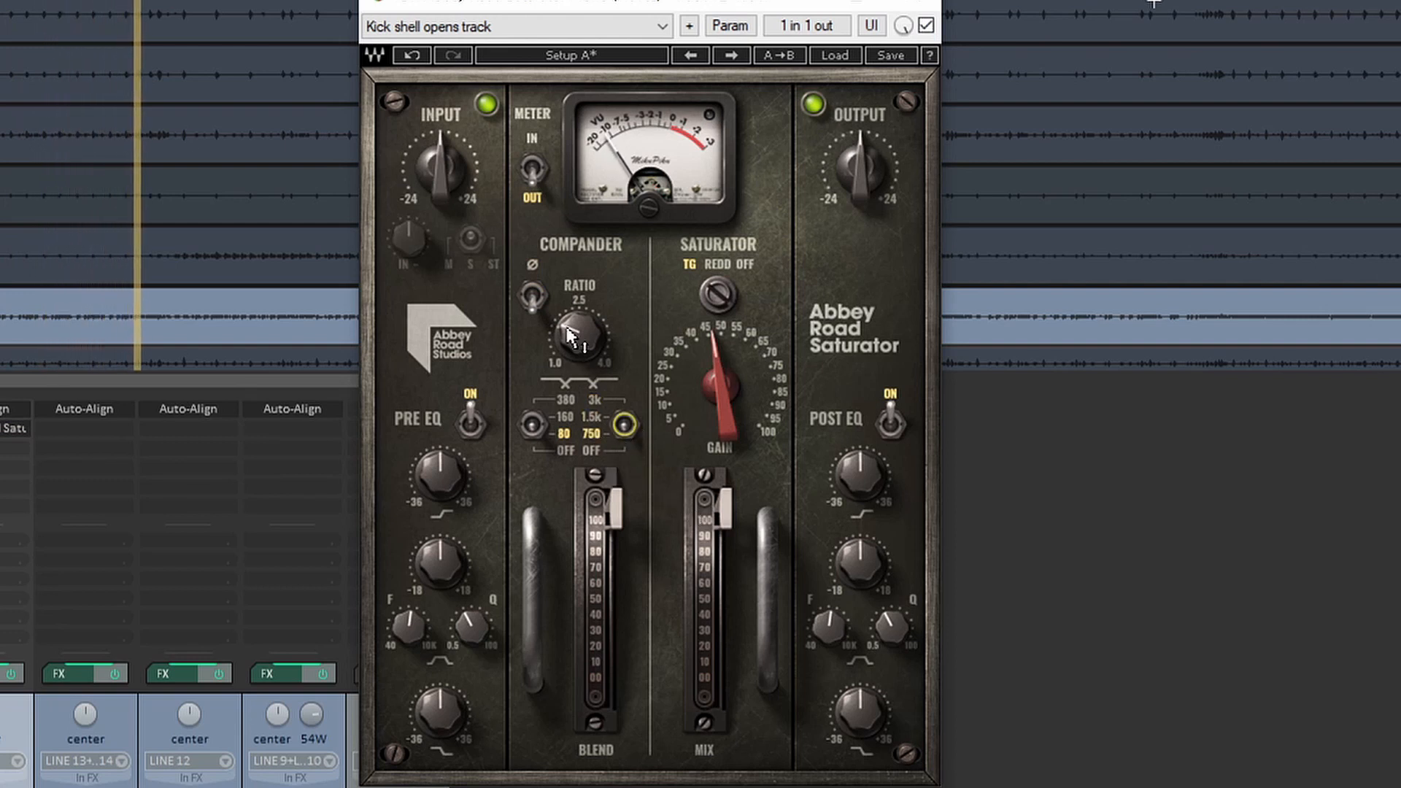
pyautogui.click(535, 296)
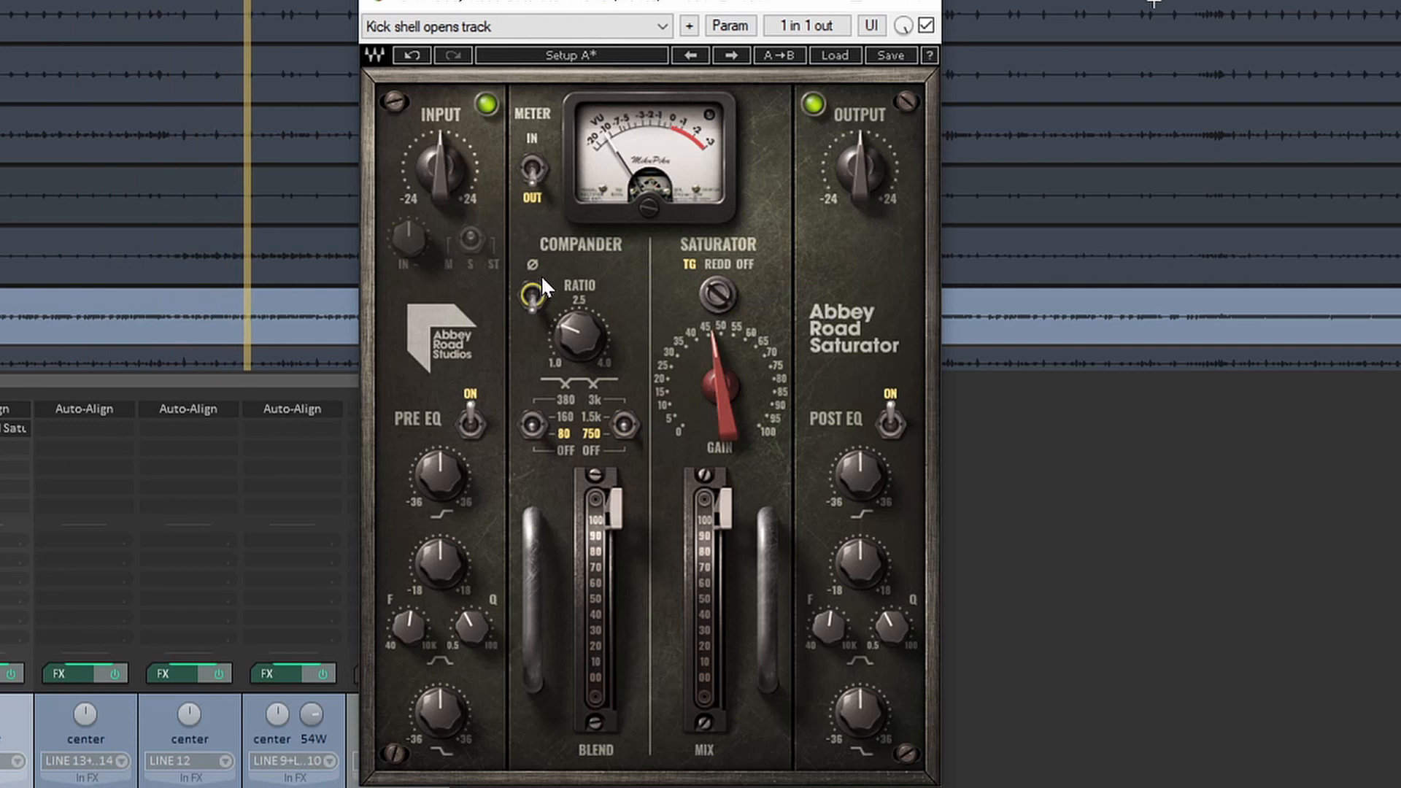
pyautogui.click(536, 291)
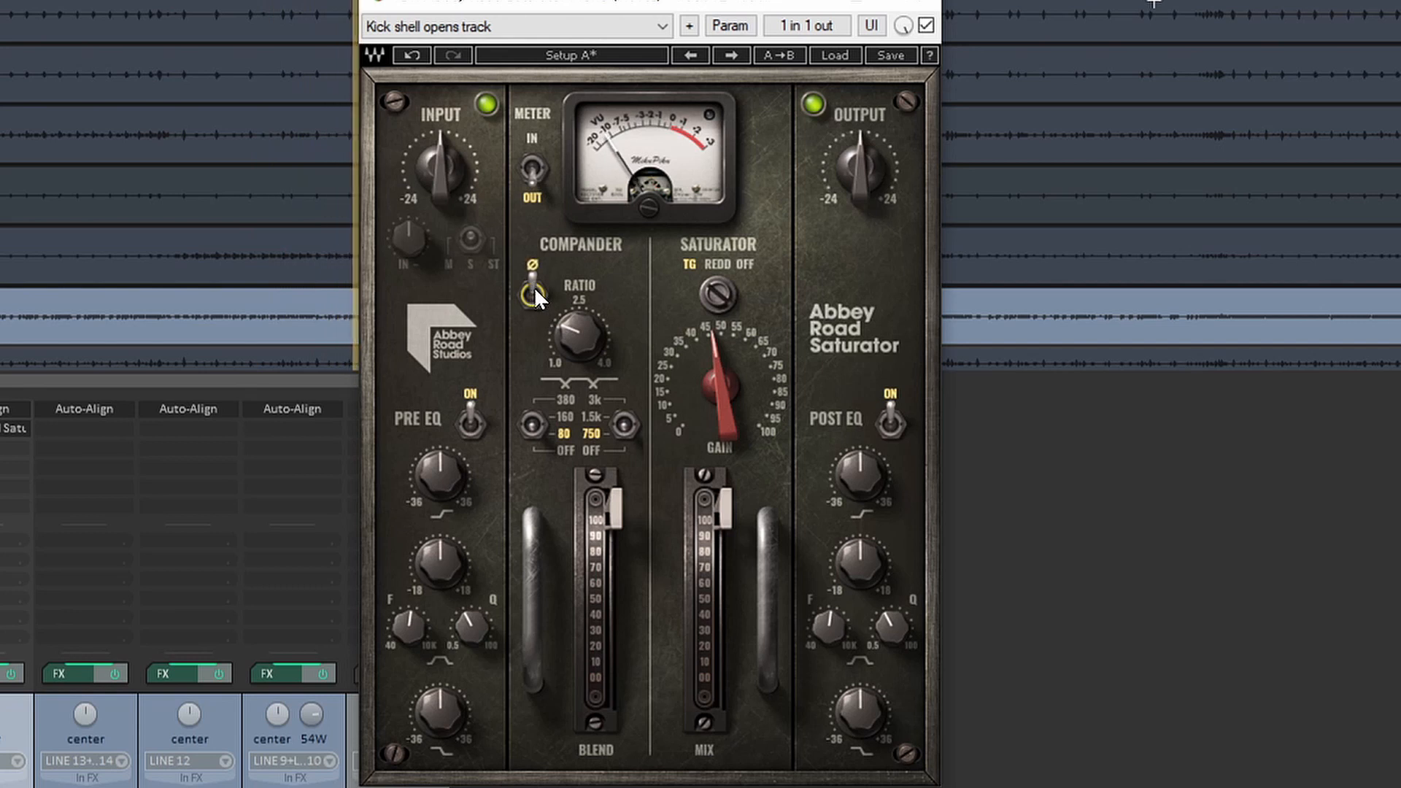
pyautogui.press('space')
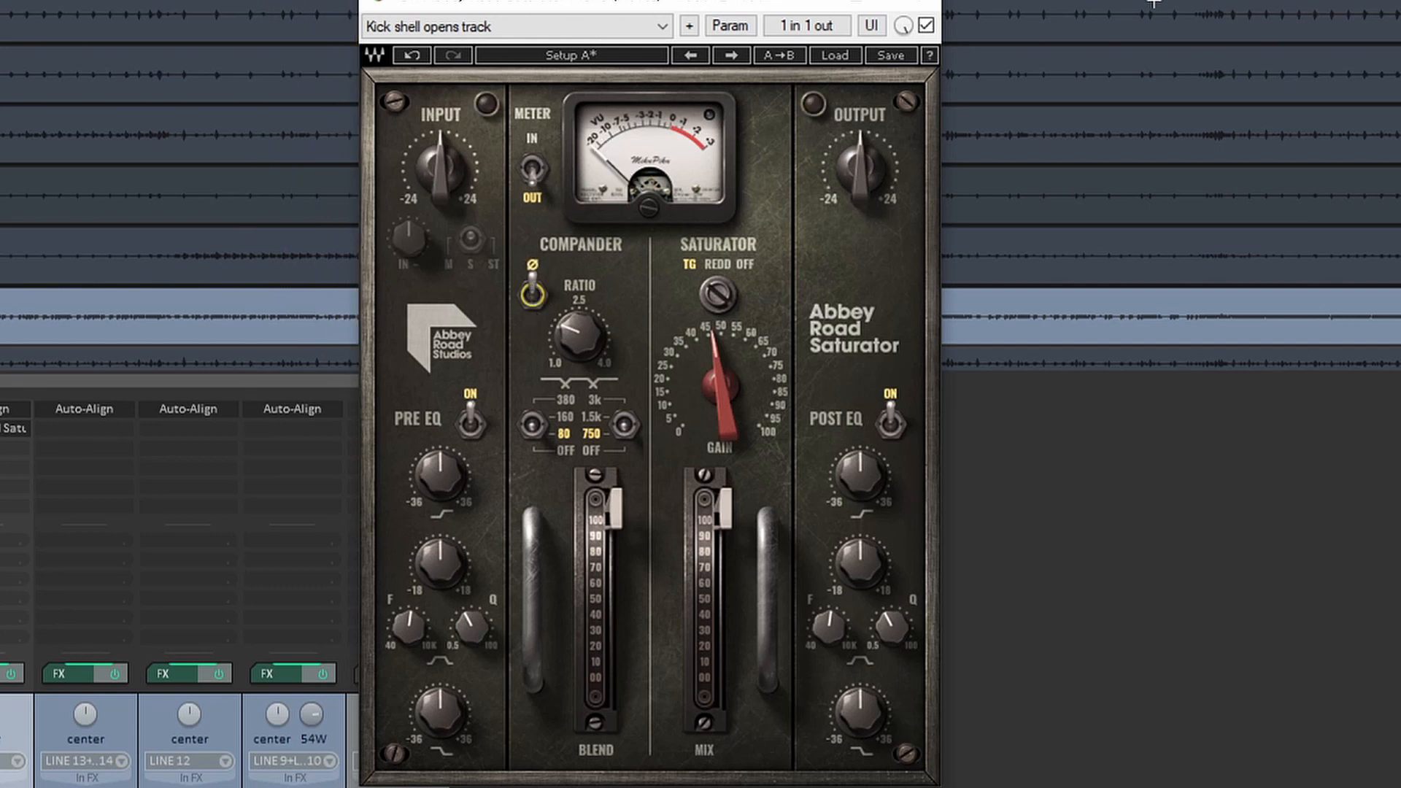
# Unsolo the Kick shell track and compare the full drum mix with the saturator bypassed and enabled, leaving it enabled
pyautogui.click(17, 786)
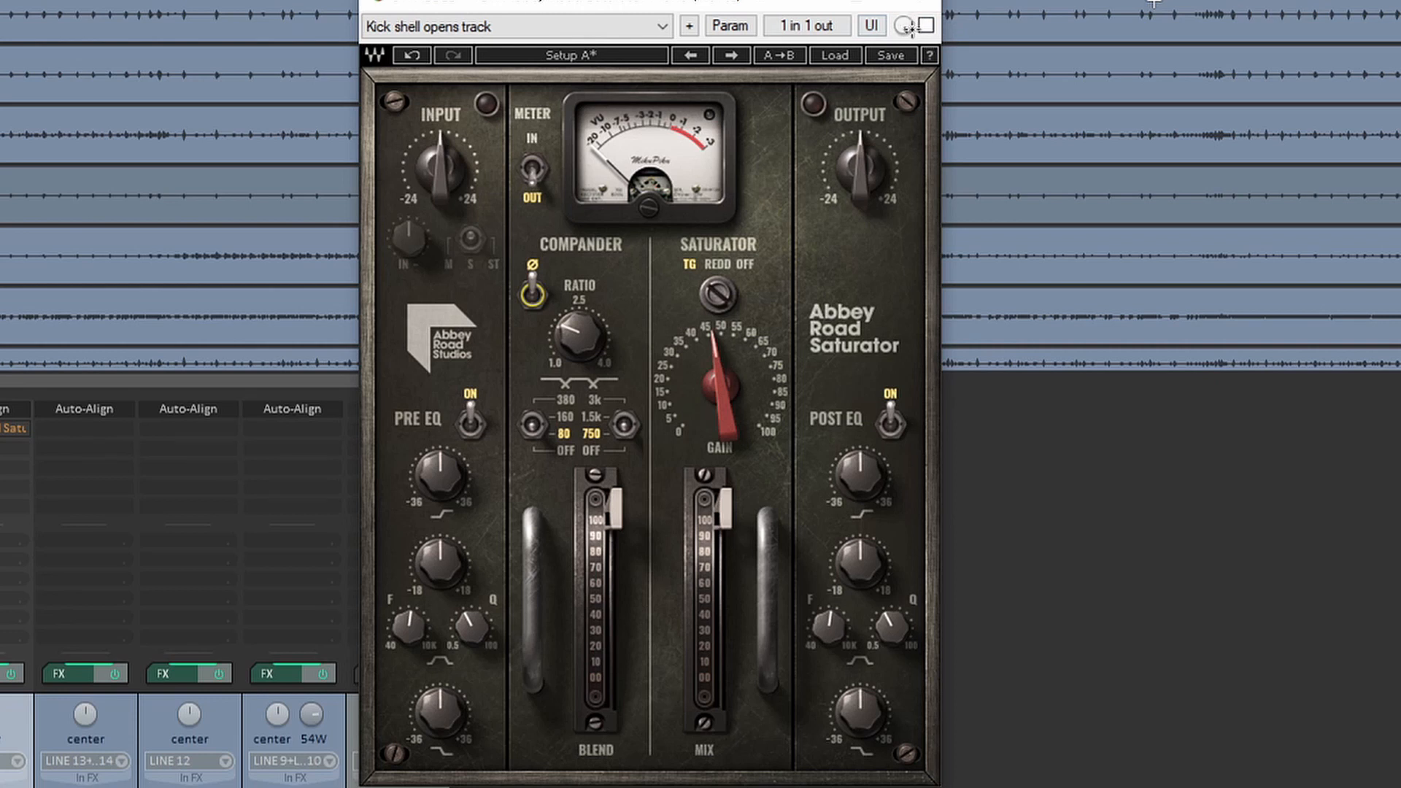
pyautogui.click(926, 26)
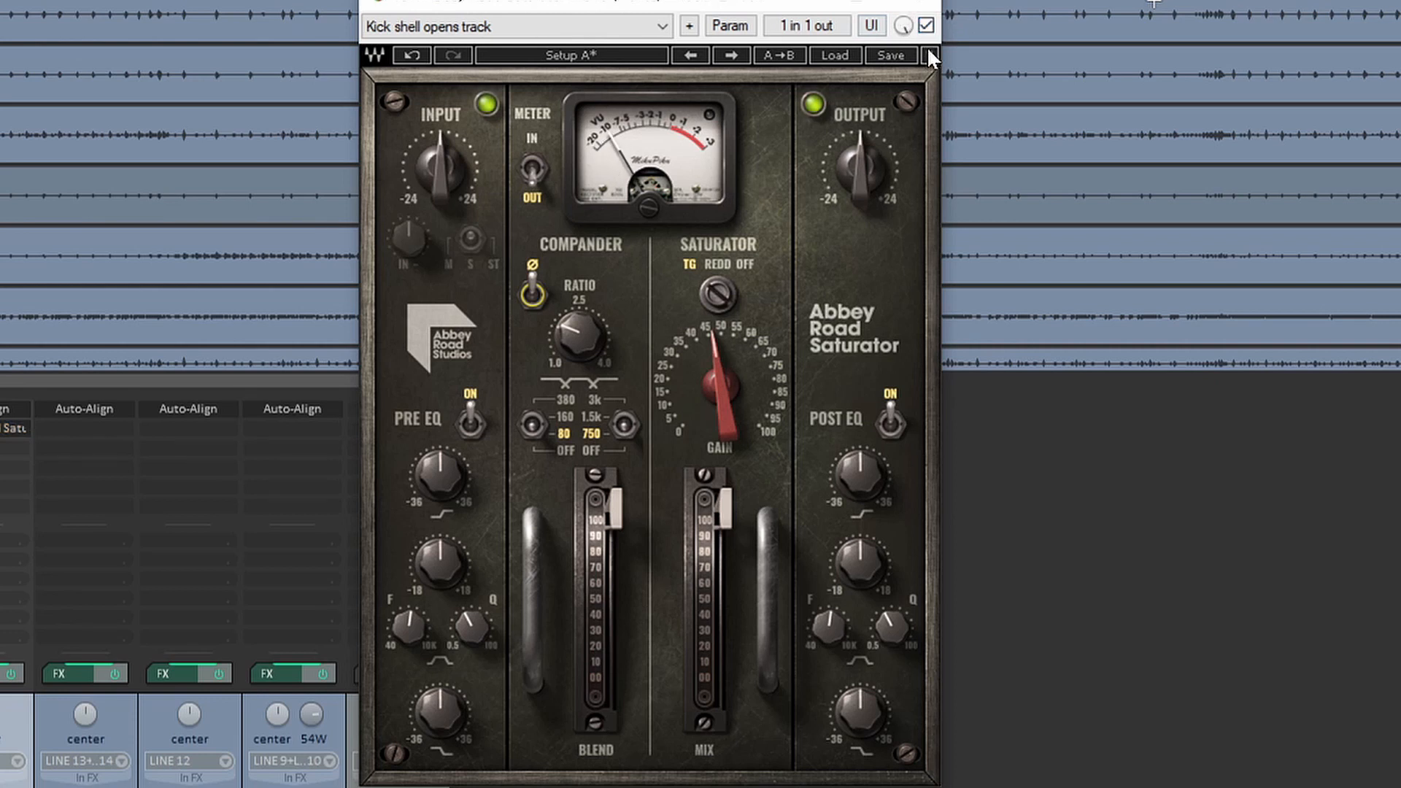
pyautogui.click(926, 27)
pyautogui.click(16, 787)
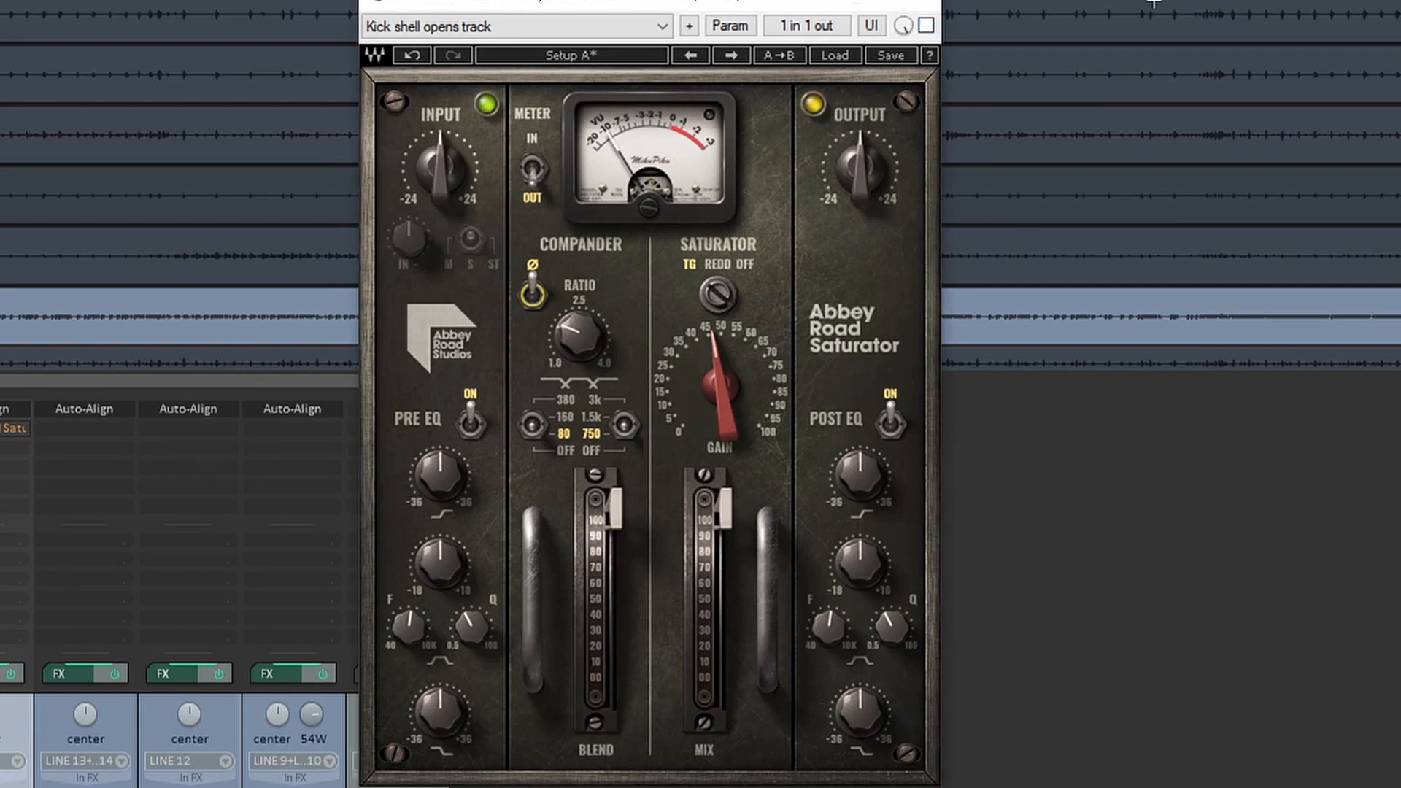
pyautogui.press('F6')
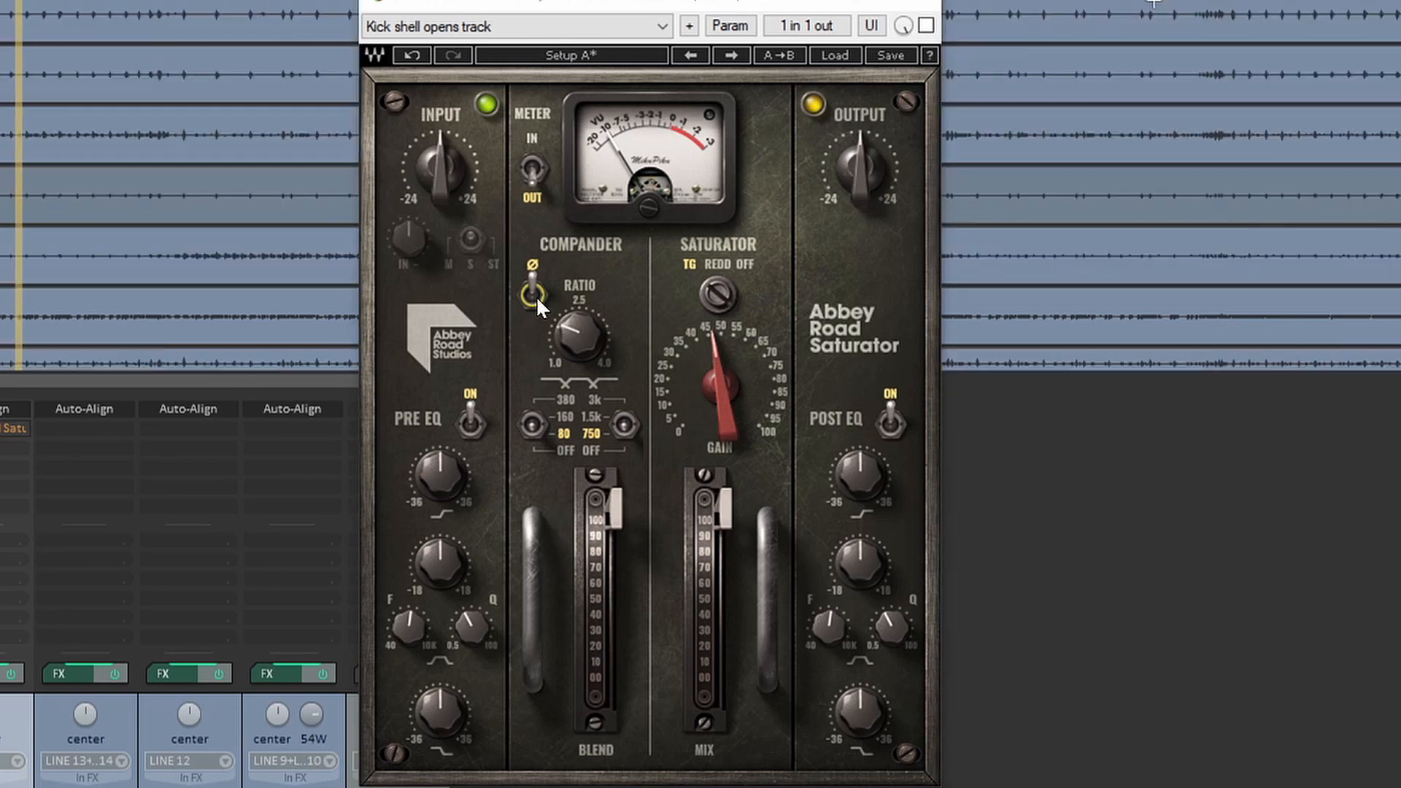
pyautogui.click(926, 27)
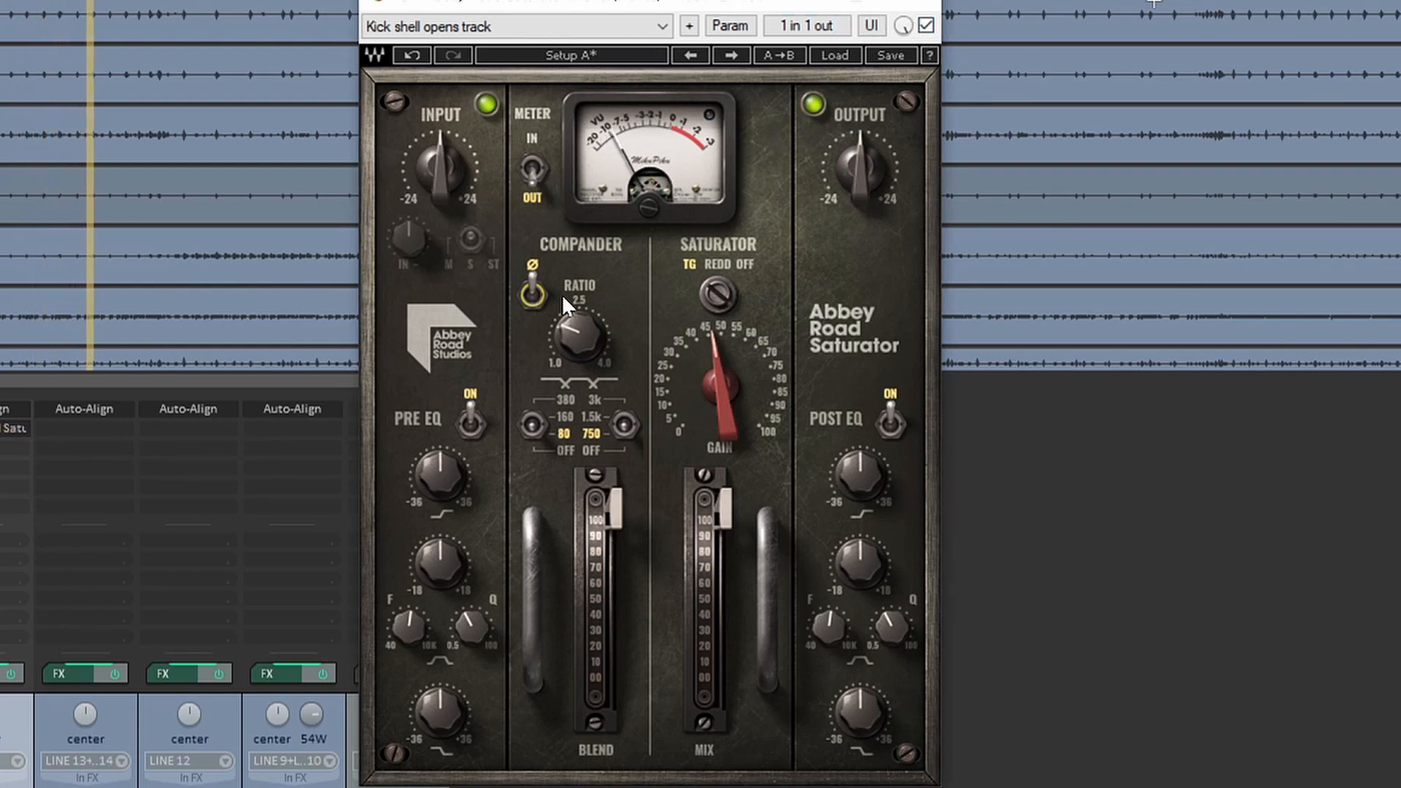
# Compare the compander's phase switch off and on within the full drum mix, leaving it on
pyautogui.click(533, 295)
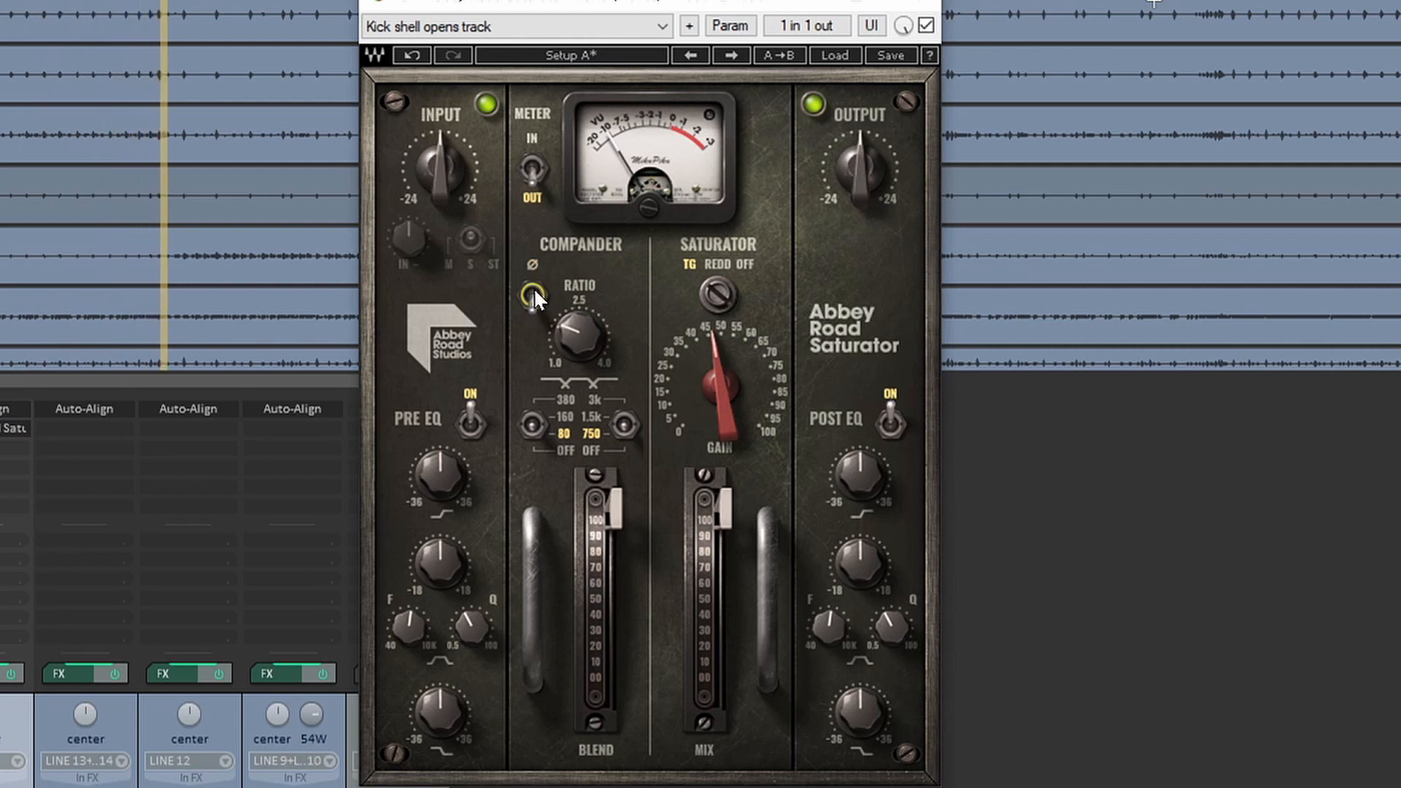
pyautogui.click(536, 294)
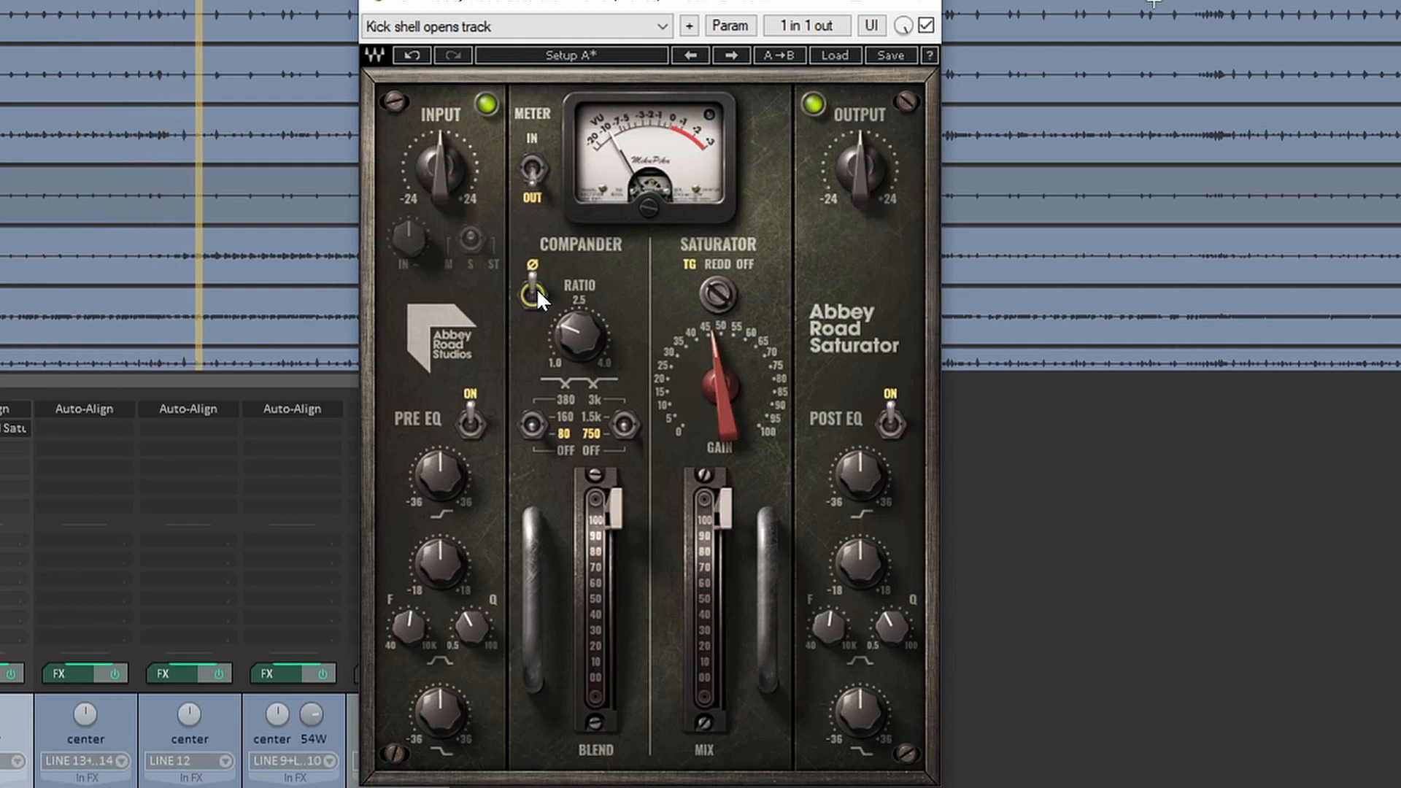
pyautogui.click(538, 285)
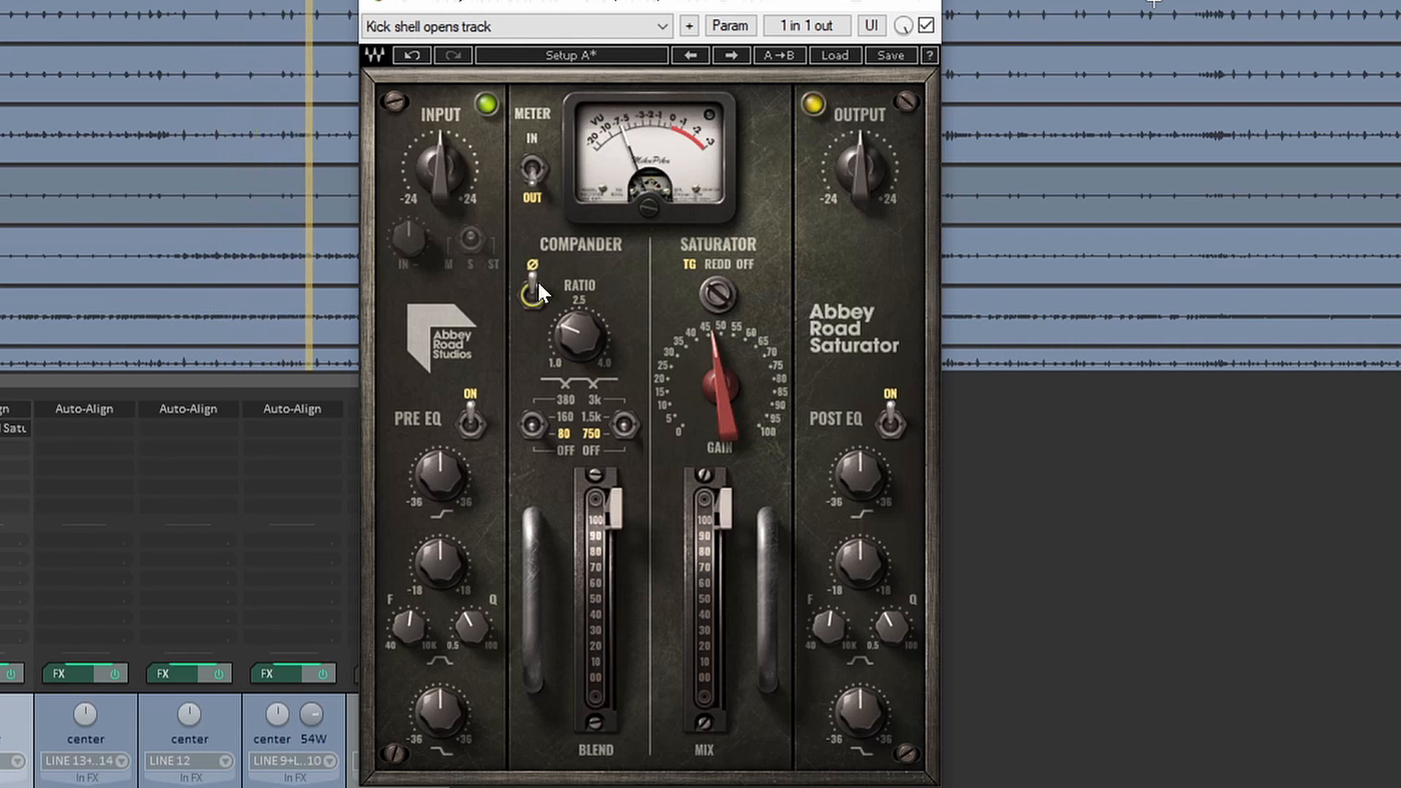
pyautogui.click(536, 283)
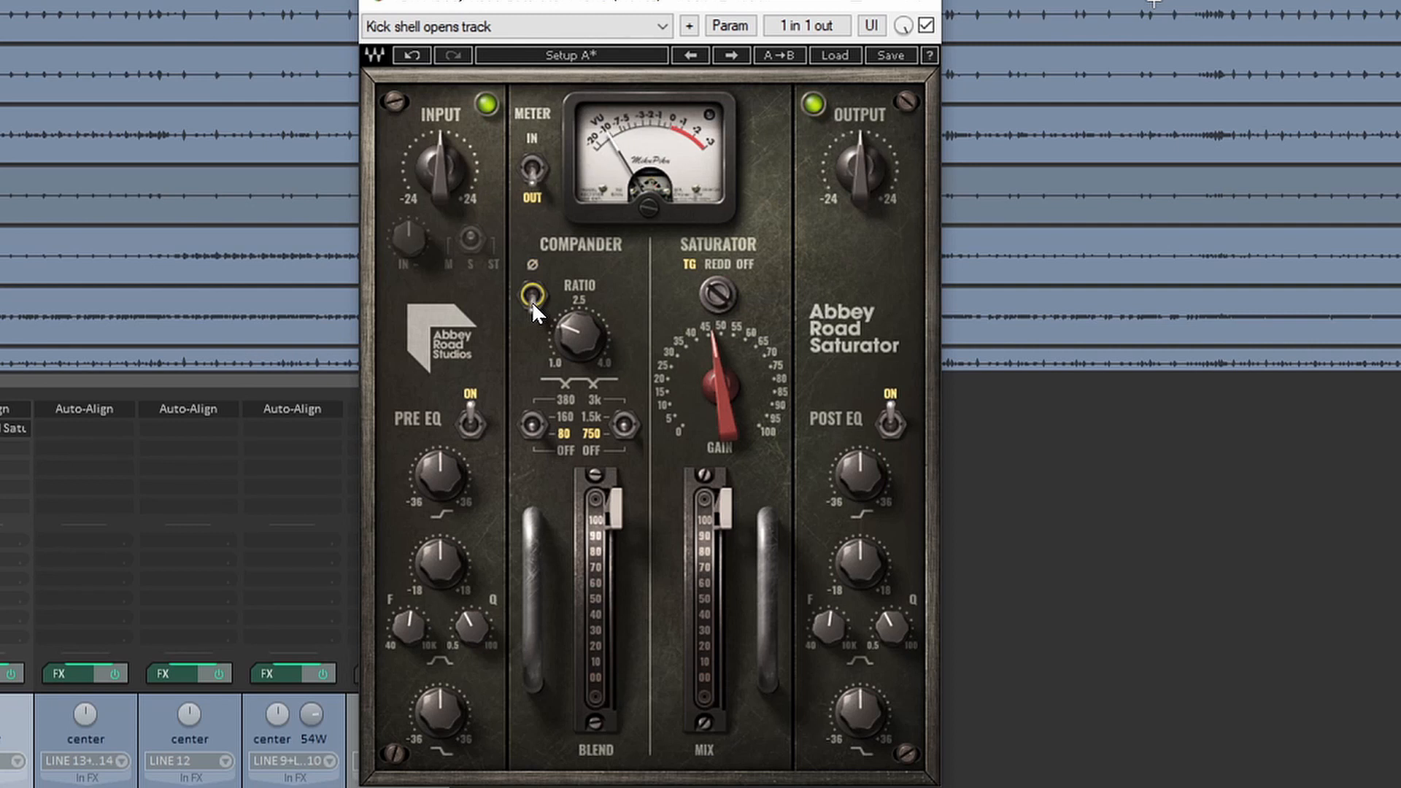
pyautogui.click(536, 296)
pyautogui.click(532, 296)
pyautogui.click(532, 296)
pyautogui.click(531, 292)
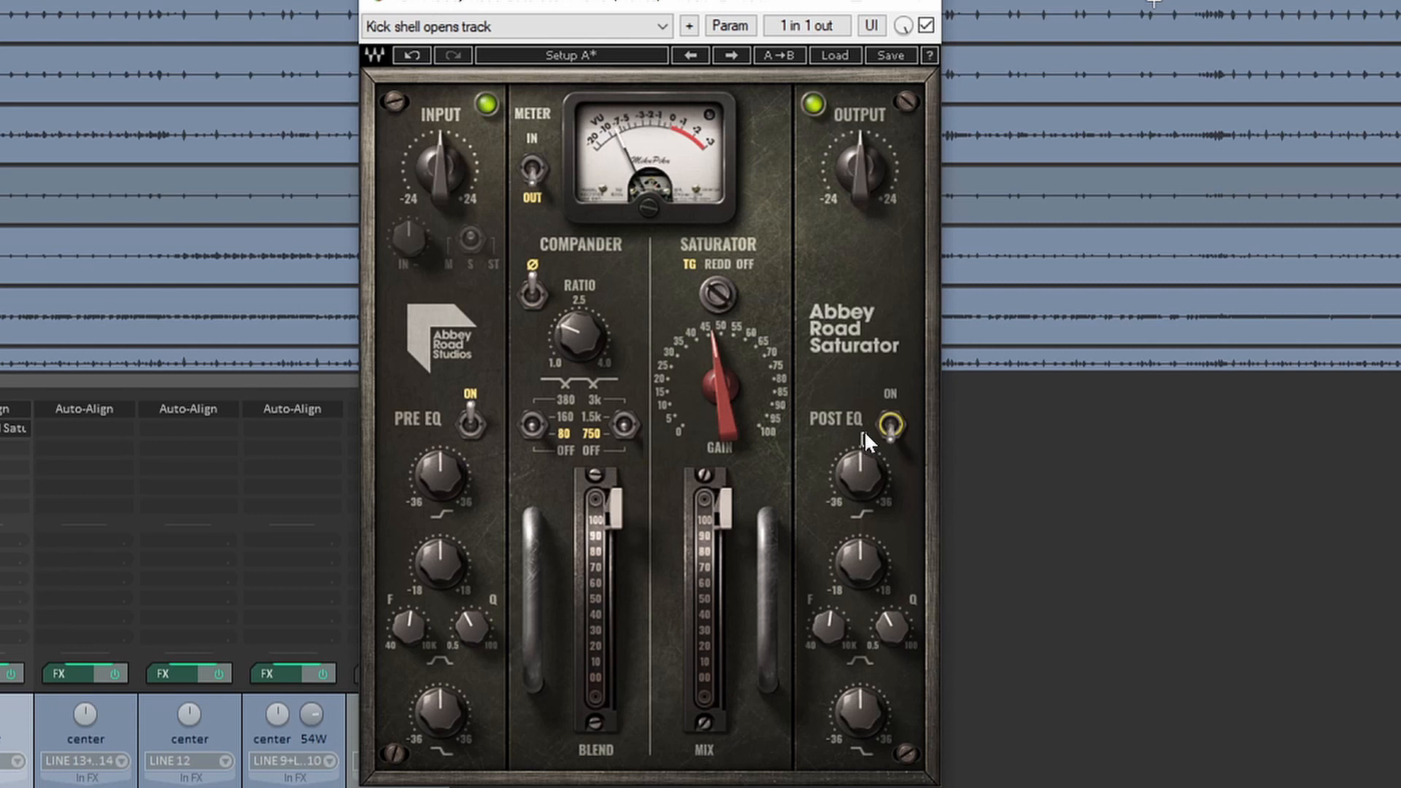
# Switch on the saturator's Post EQ, try its upper shelf at 4.97, and set the shelf to -4.61 and mid gain to 0.16
pyautogui.moveTo(859, 462); pyautogui.dragTo(859, 454)
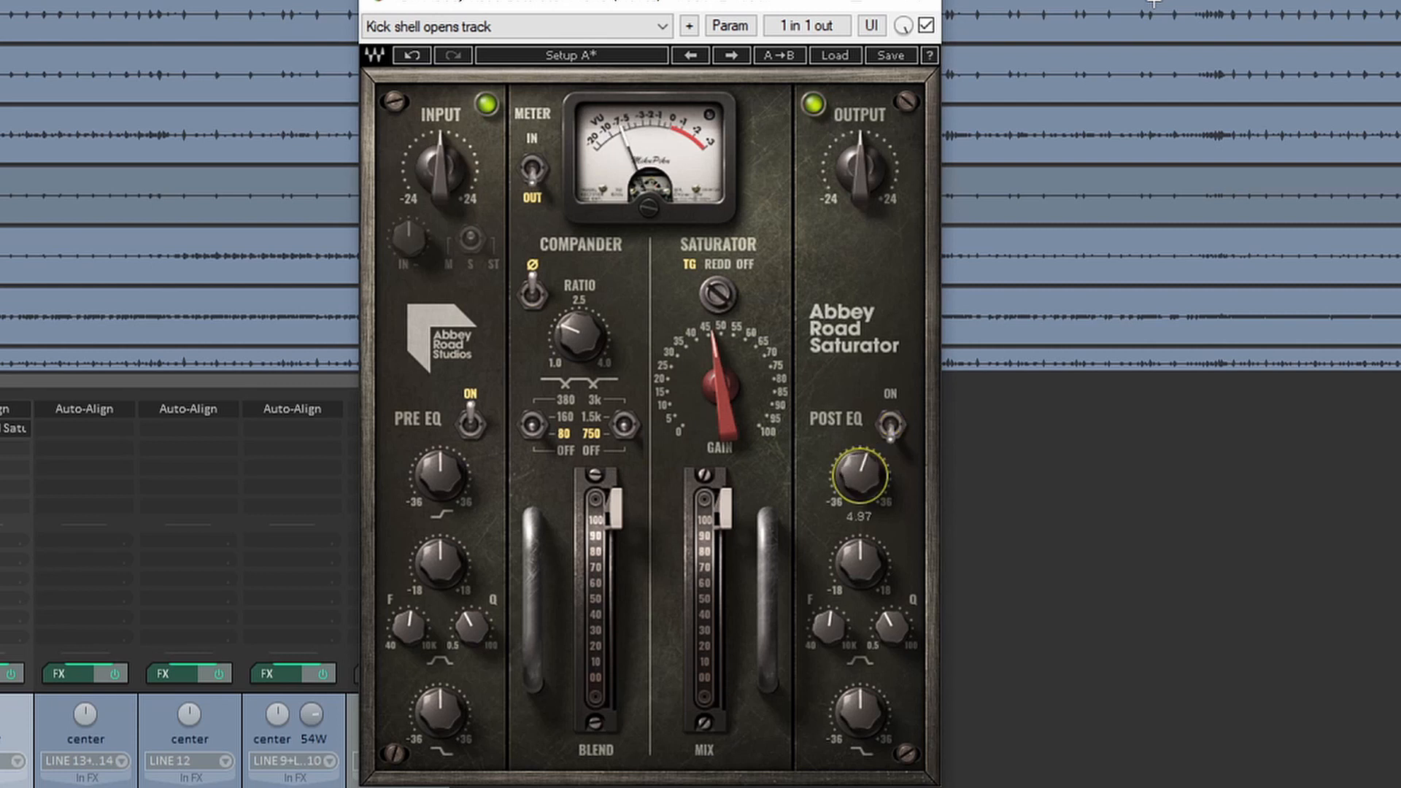
pyautogui.click(892, 424)
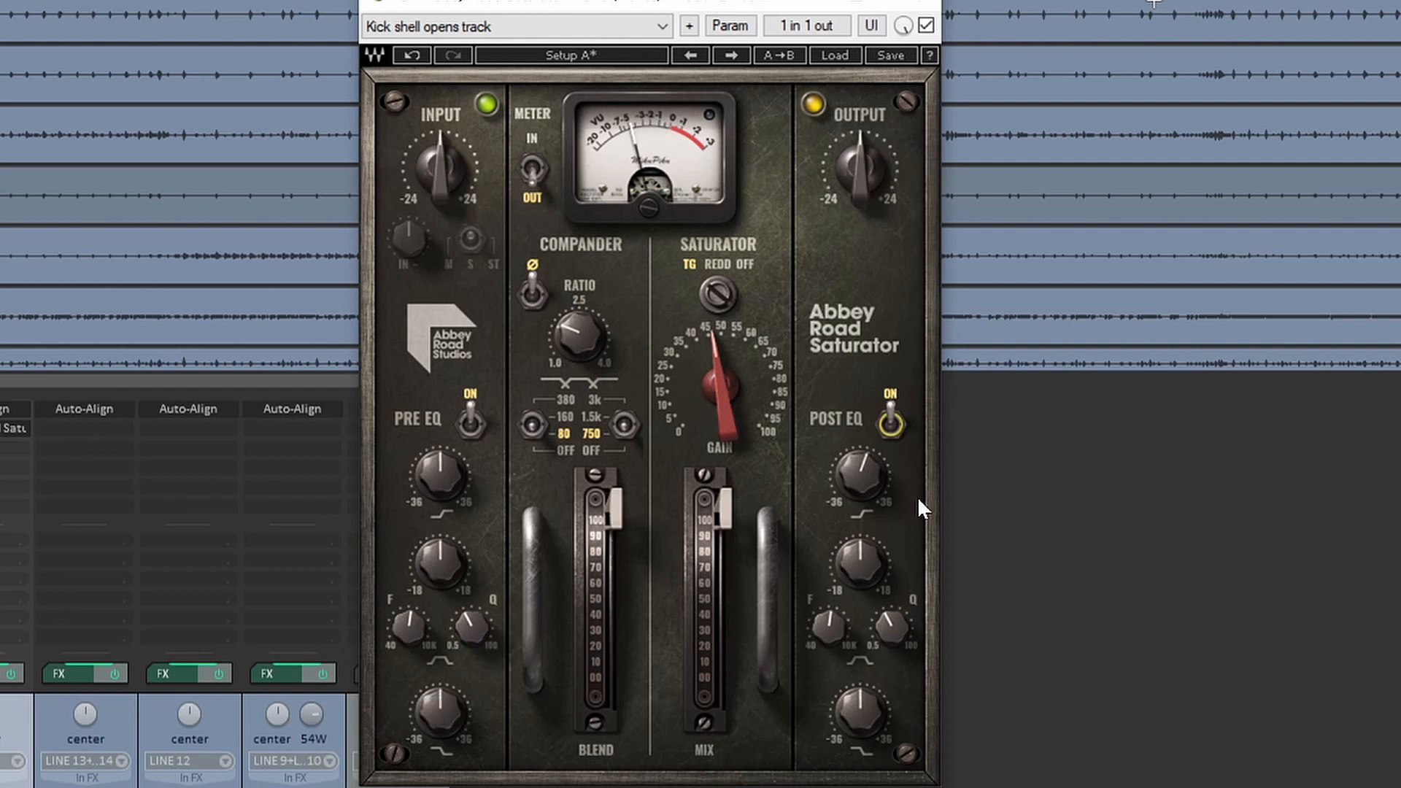
pyautogui.moveTo(859, 476)
pyautogui.mouseDown()
pyautogui.moveTo(860, 455)
pyautogui.moveTo(860, 503)
pyautogui.mouseUp()
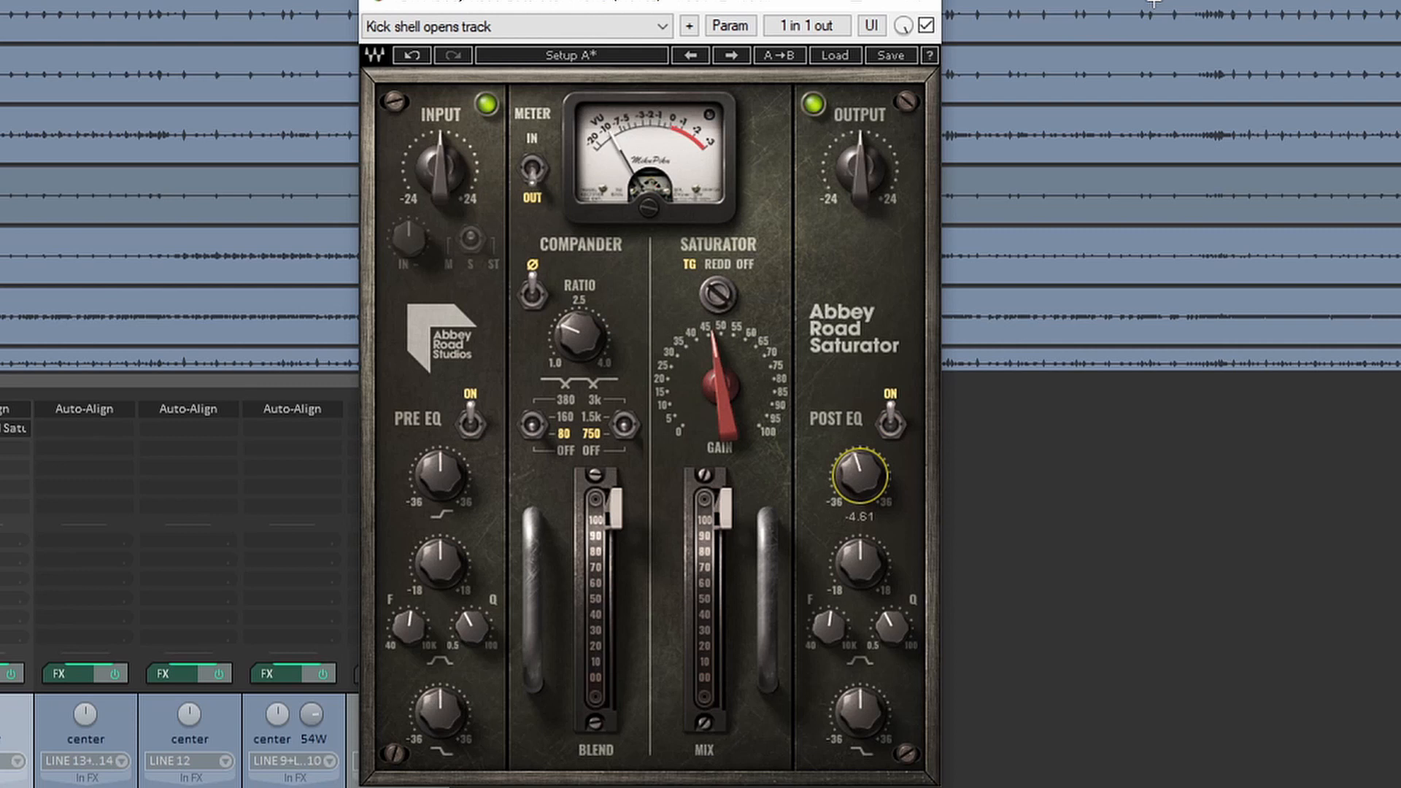
pyautogui.click(871, 544)
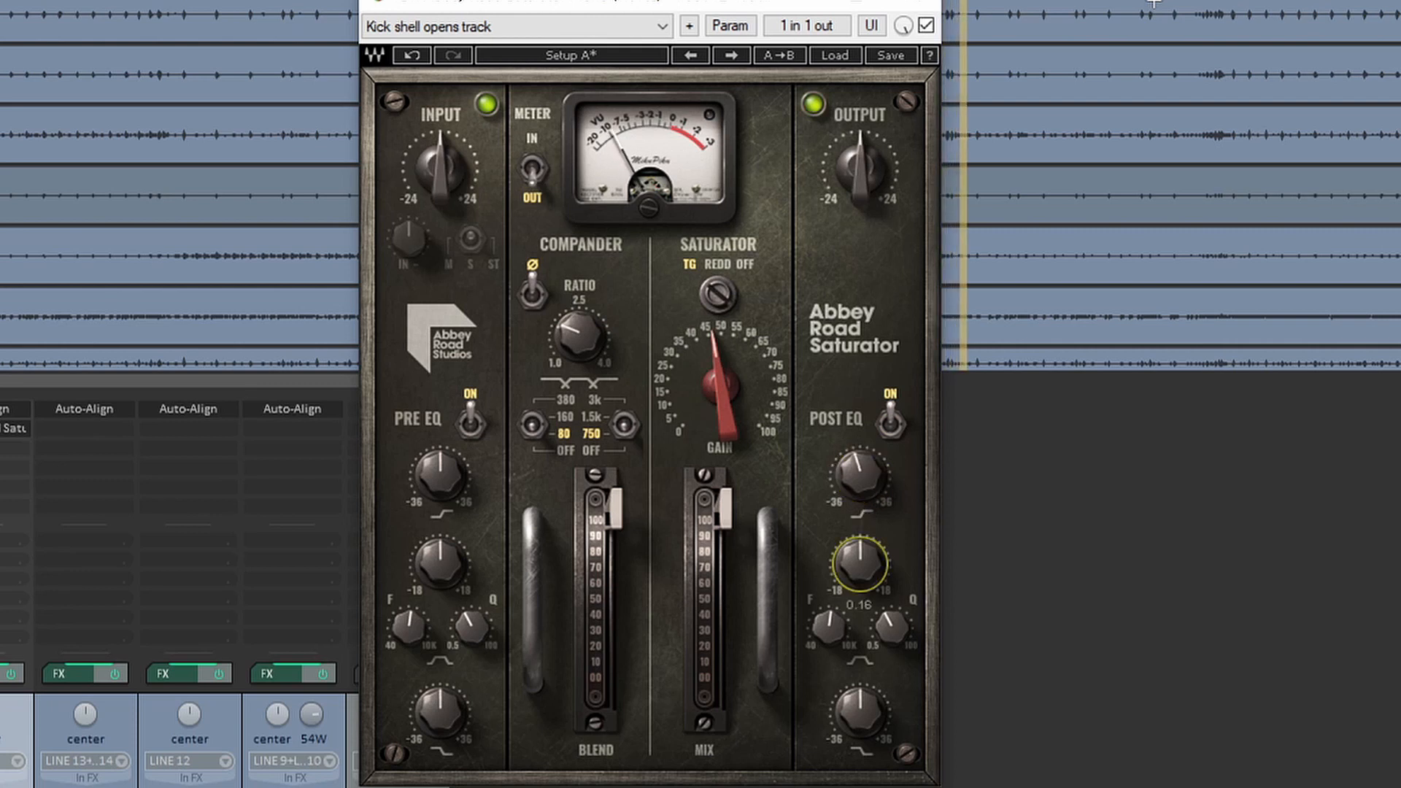
# Compare the Kick shell compander with its phase switch off against the bypassed plug-in, returning to enabled with the phase switch on
pyautogui.click(533, 293)
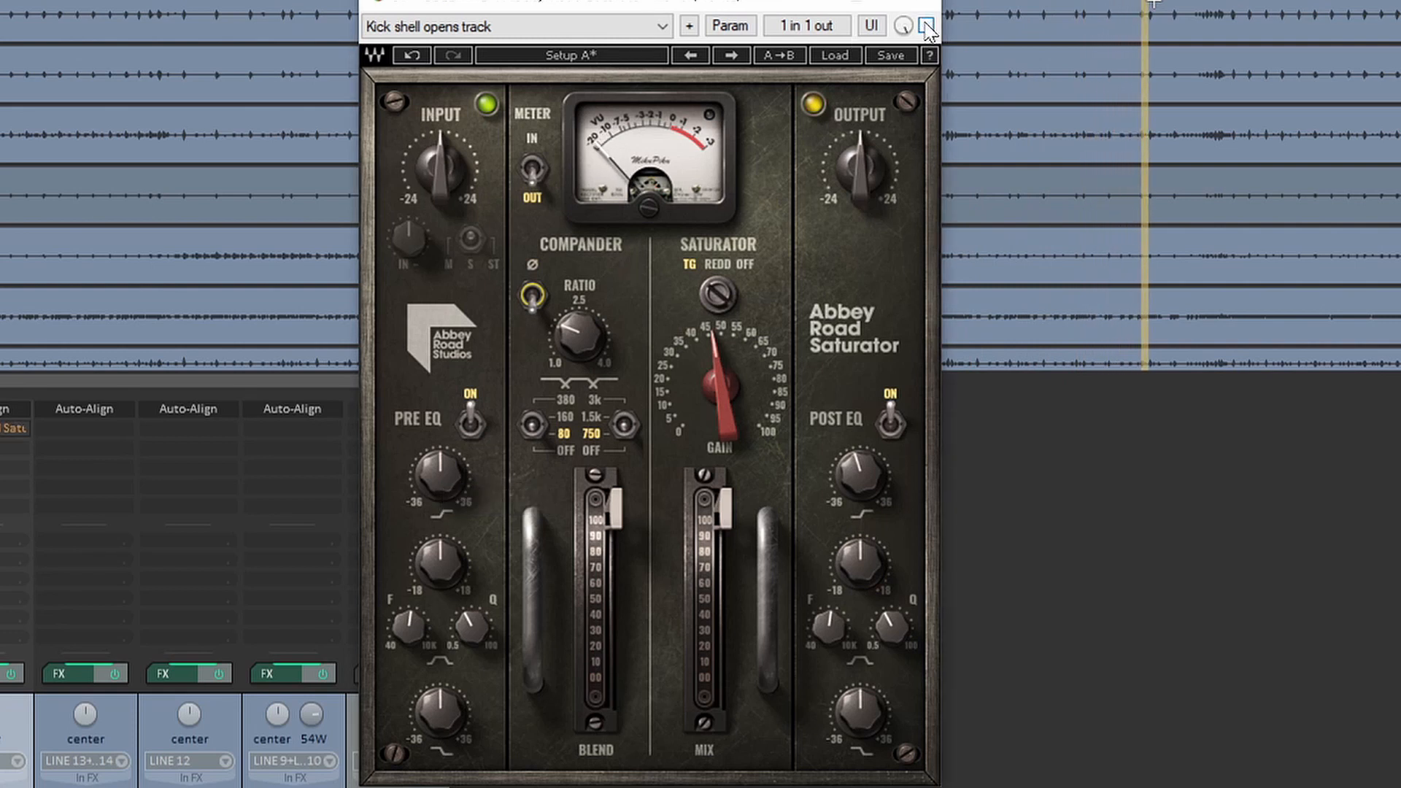
pyautogui.click(927, 28)
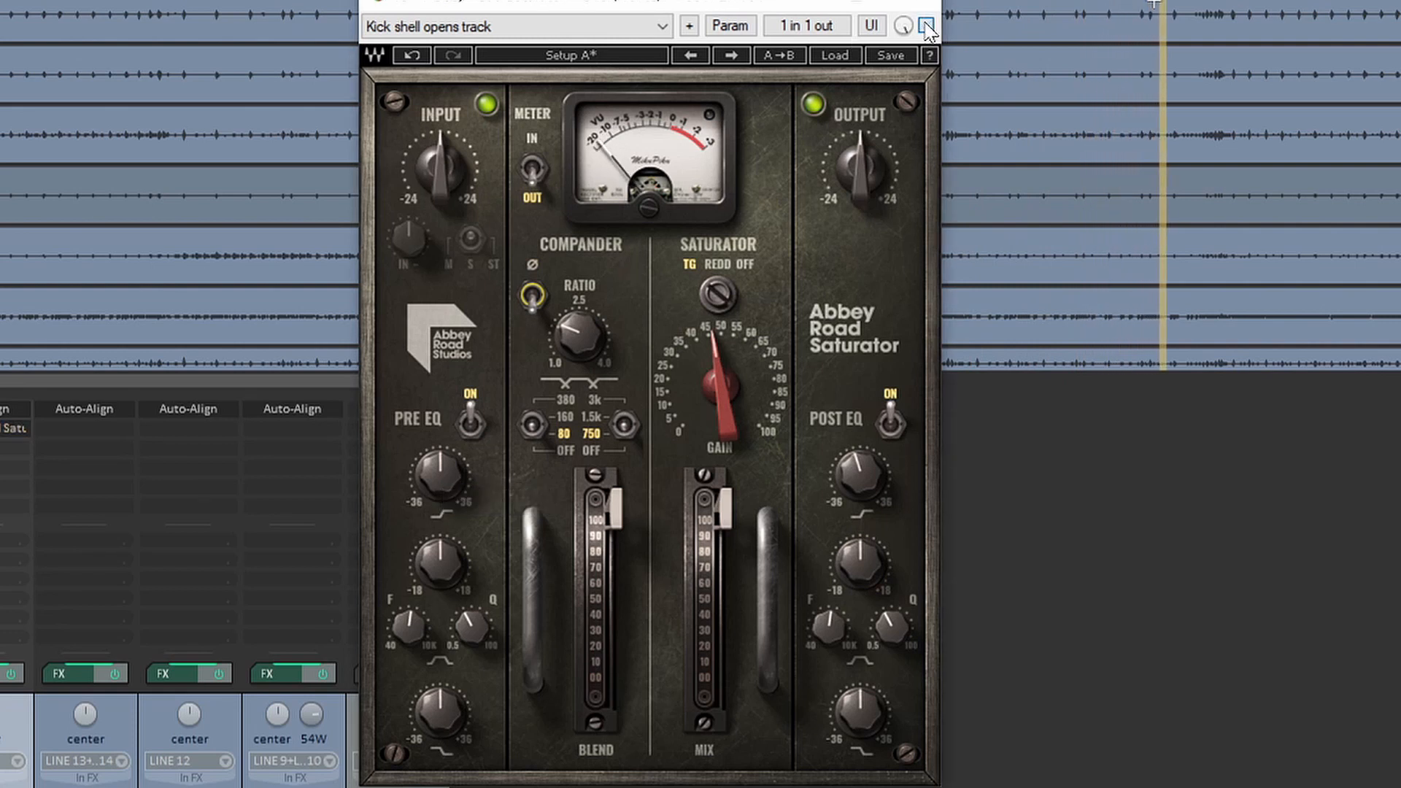
pyautogui.click(534, 292)
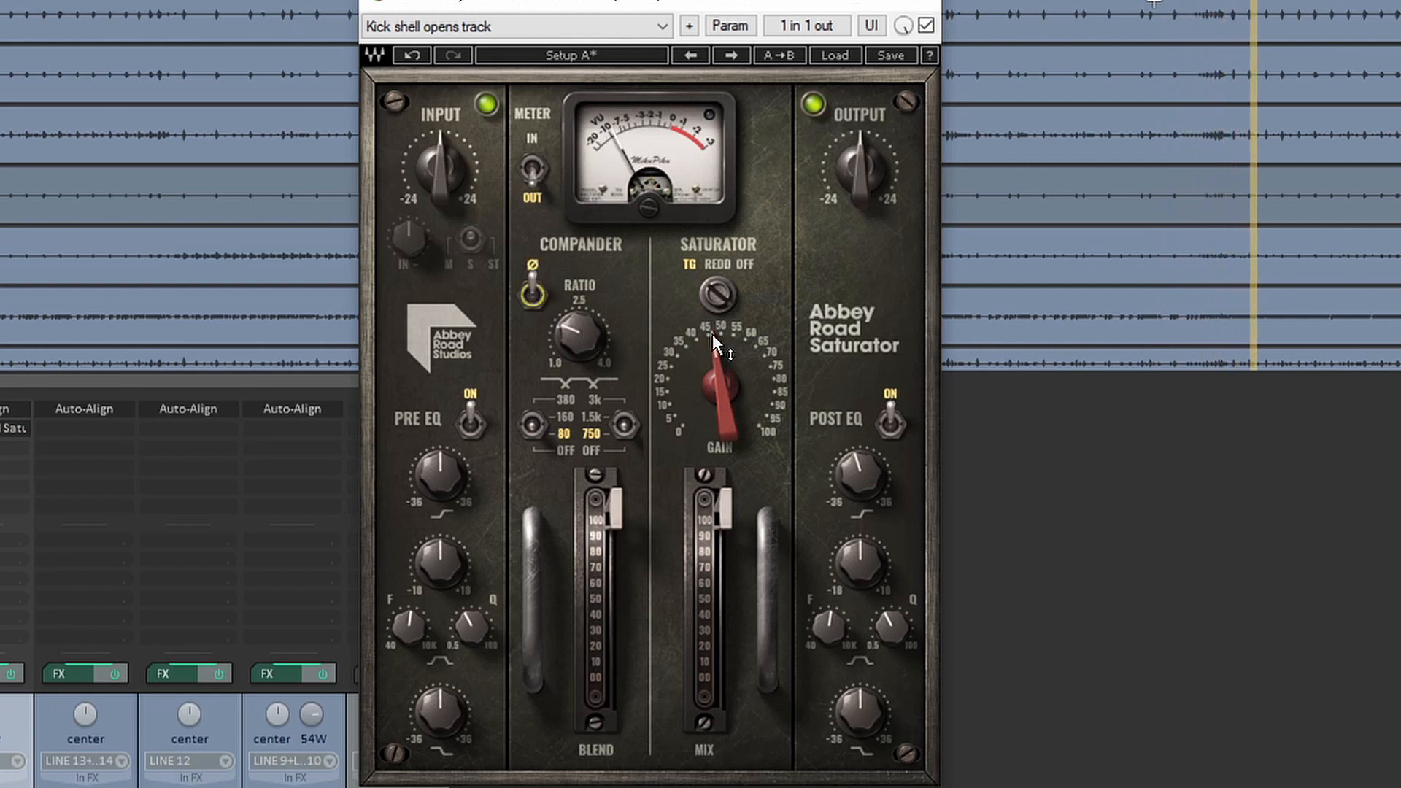
# Raise the saturator gain slightly, set the Post EQ upper shelf to -0.29, and close the Kick shell plug-in window
pyautogui.click(721, 385)
pyautogui.moveTo(860, 476)
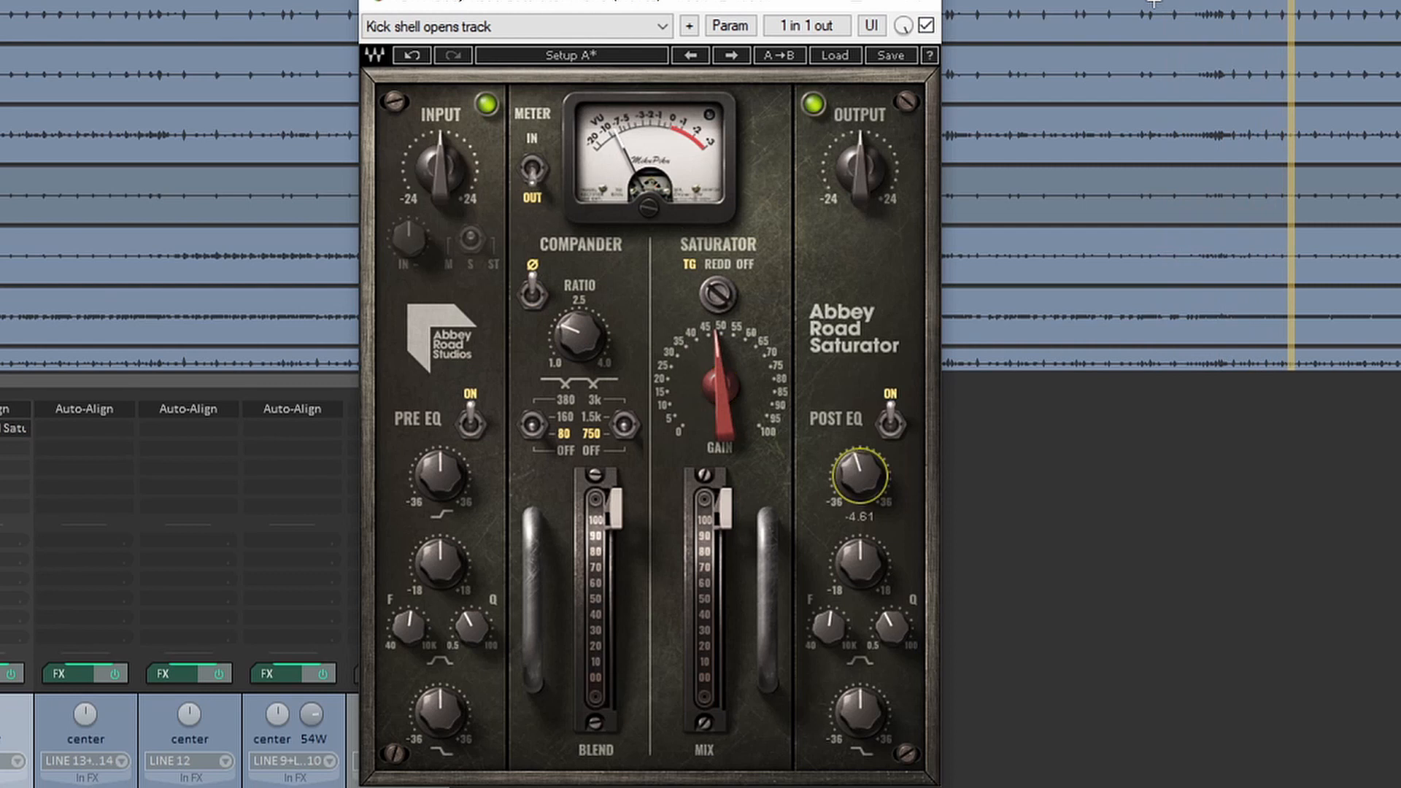
pyautogui.moveTo(861, 476); pyautogui.dragTo(864, 467)
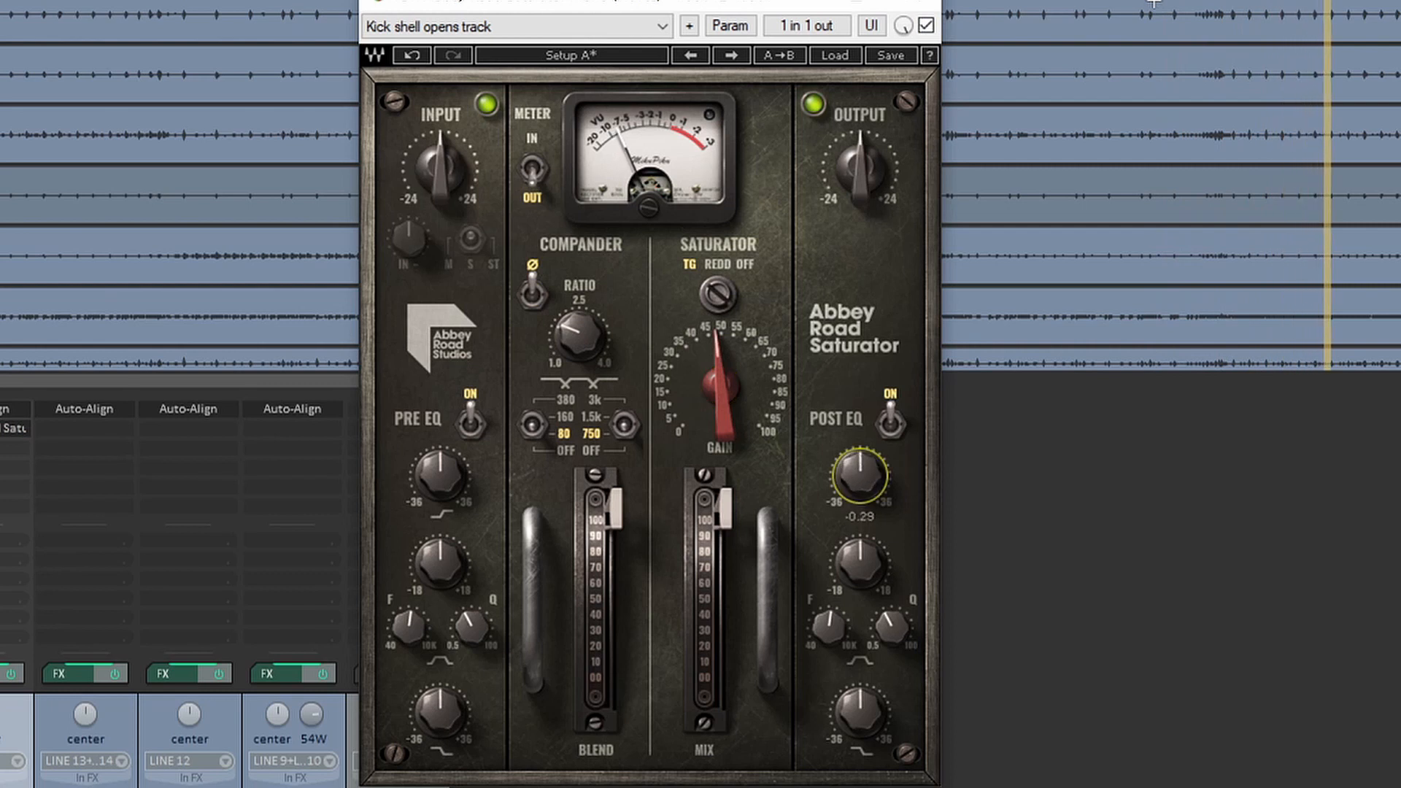
pyautogui.click(926, 26)
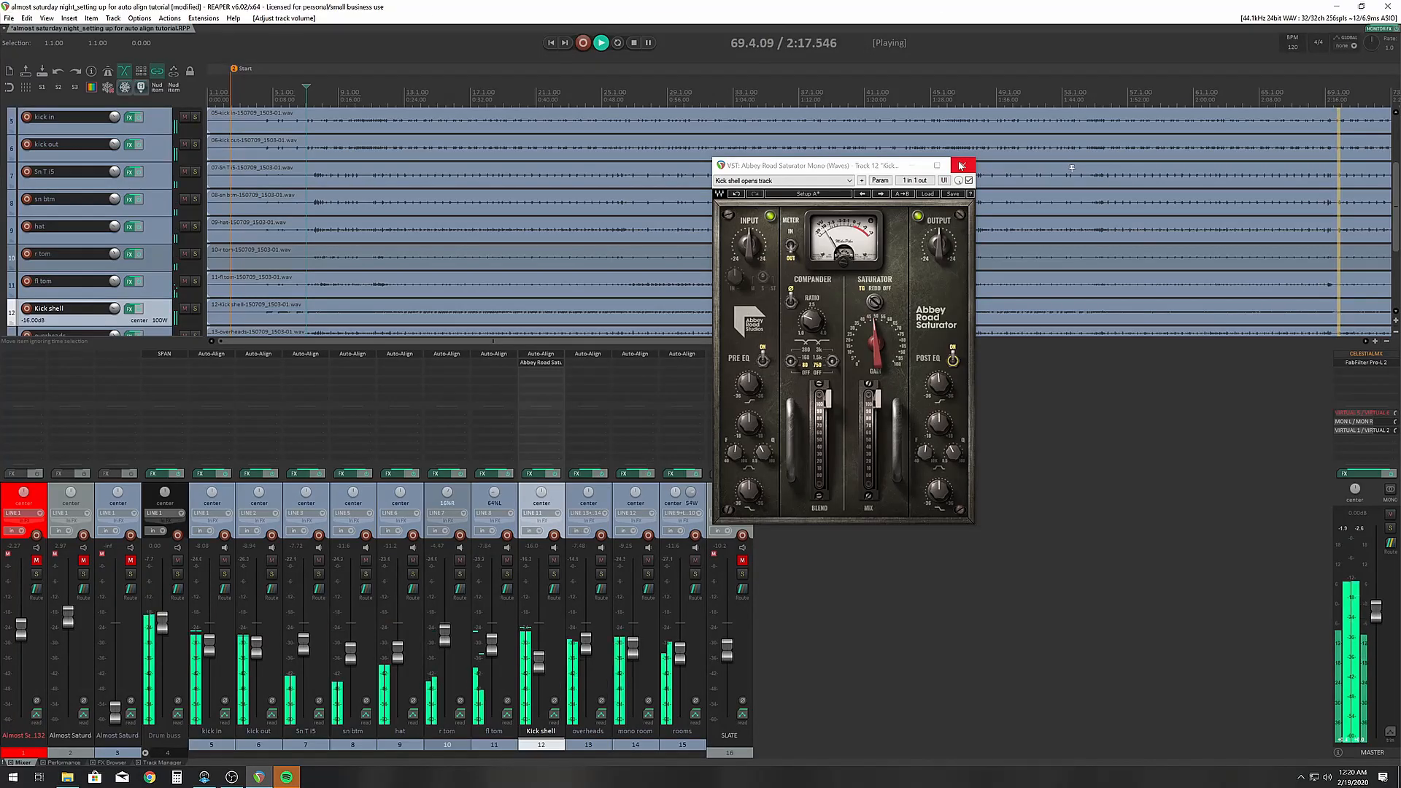
pyautogui.click(909, 2)
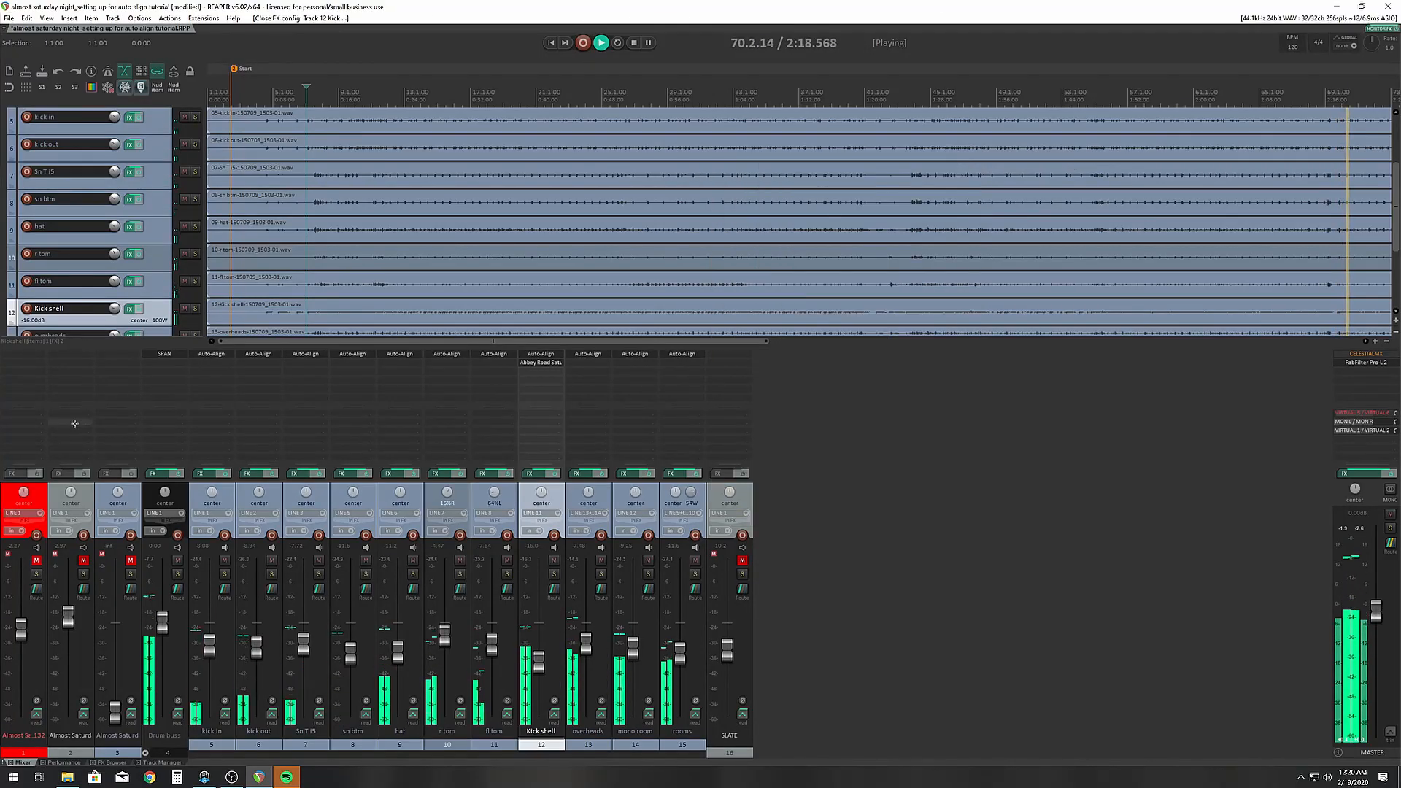
# Audition the kick in and kick out tracks one at a time in solo, returning to the full drum mix
pyautogui.click(224, 574)
pyautogui.click(225, 573)
pyautogui.click(271, 574)
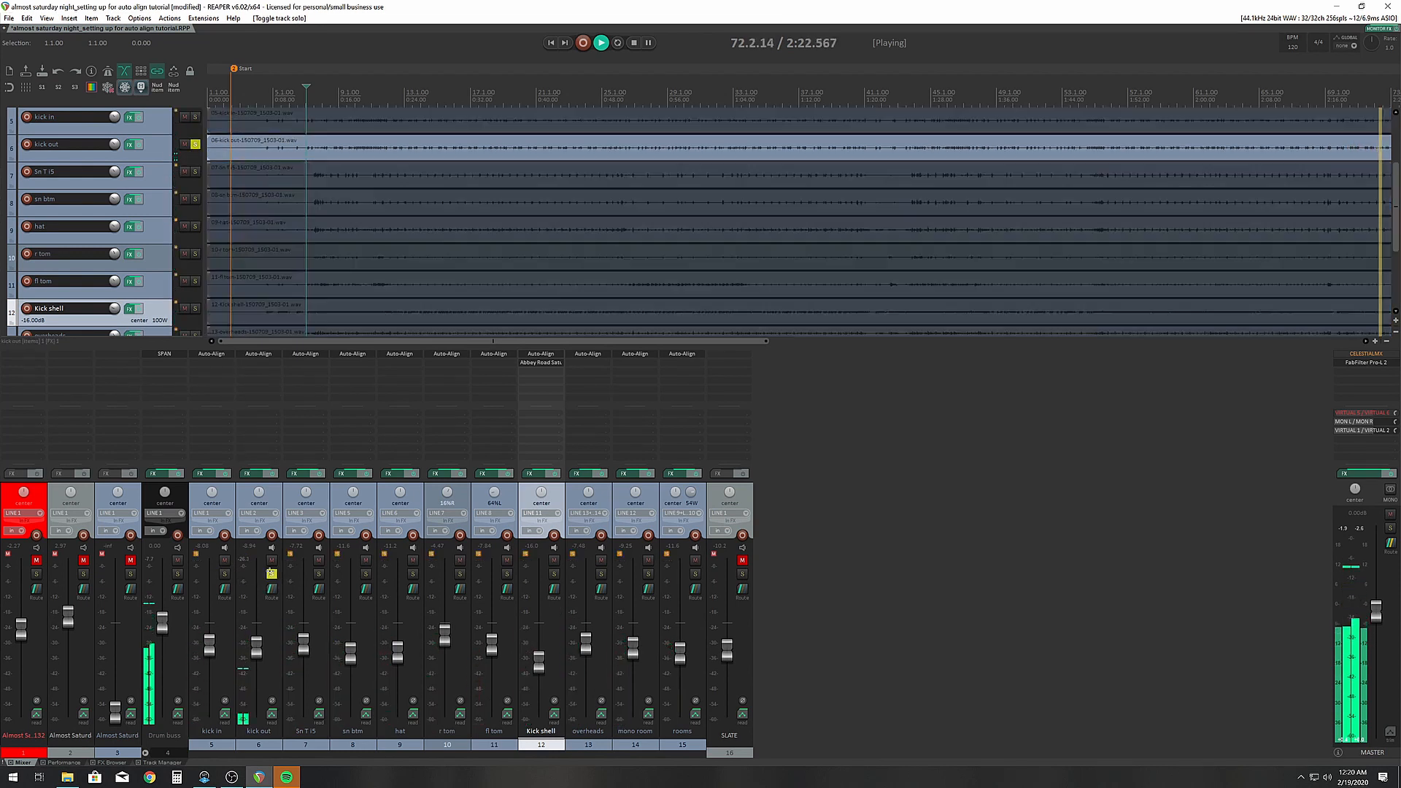
pyautogui.click(272, 573)
# Insert Abbey Road Saturator Mono on the kick out track and compare it bypassed and enabled in the full mix
pyautogui.doubleClick(260, 369)
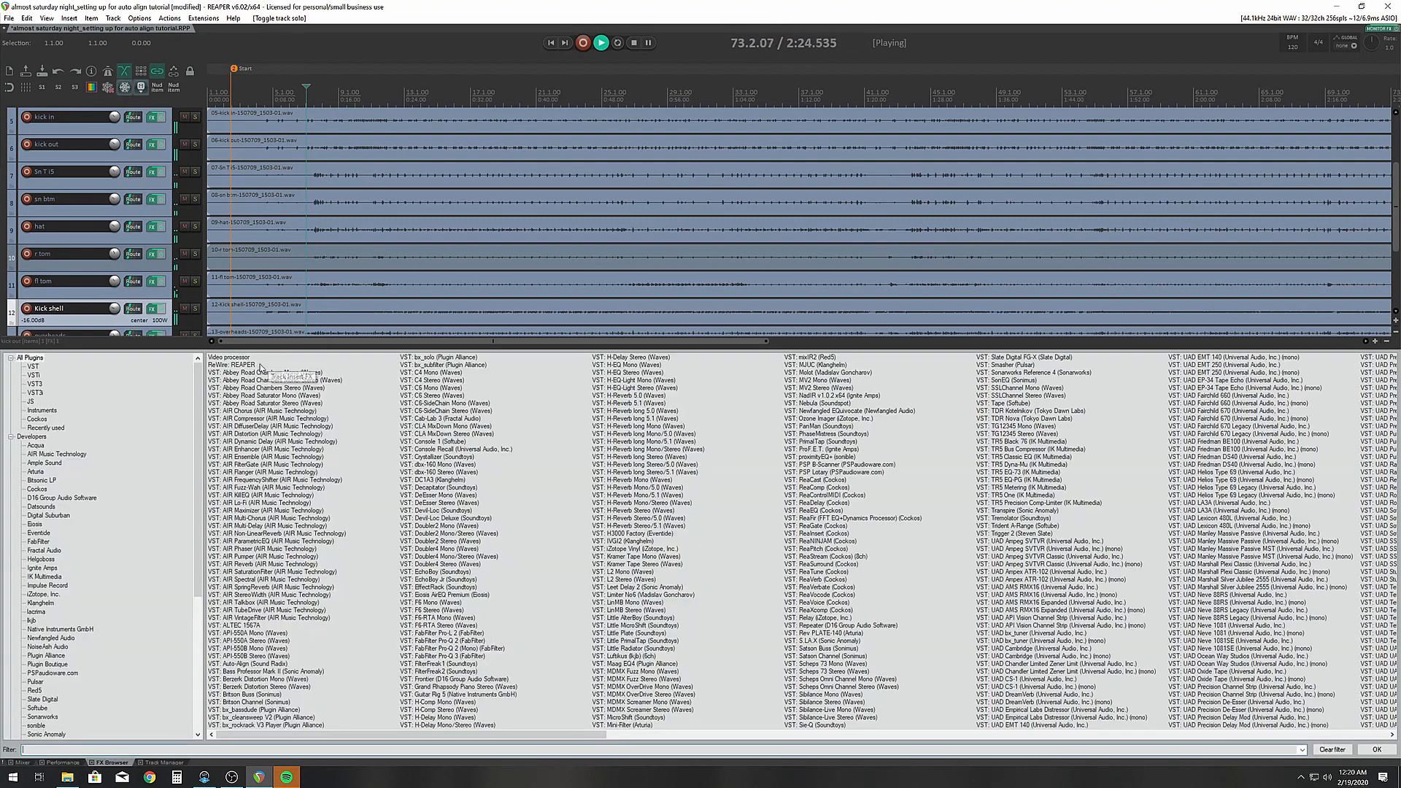
pyautogui.doubleClick(281, 396)
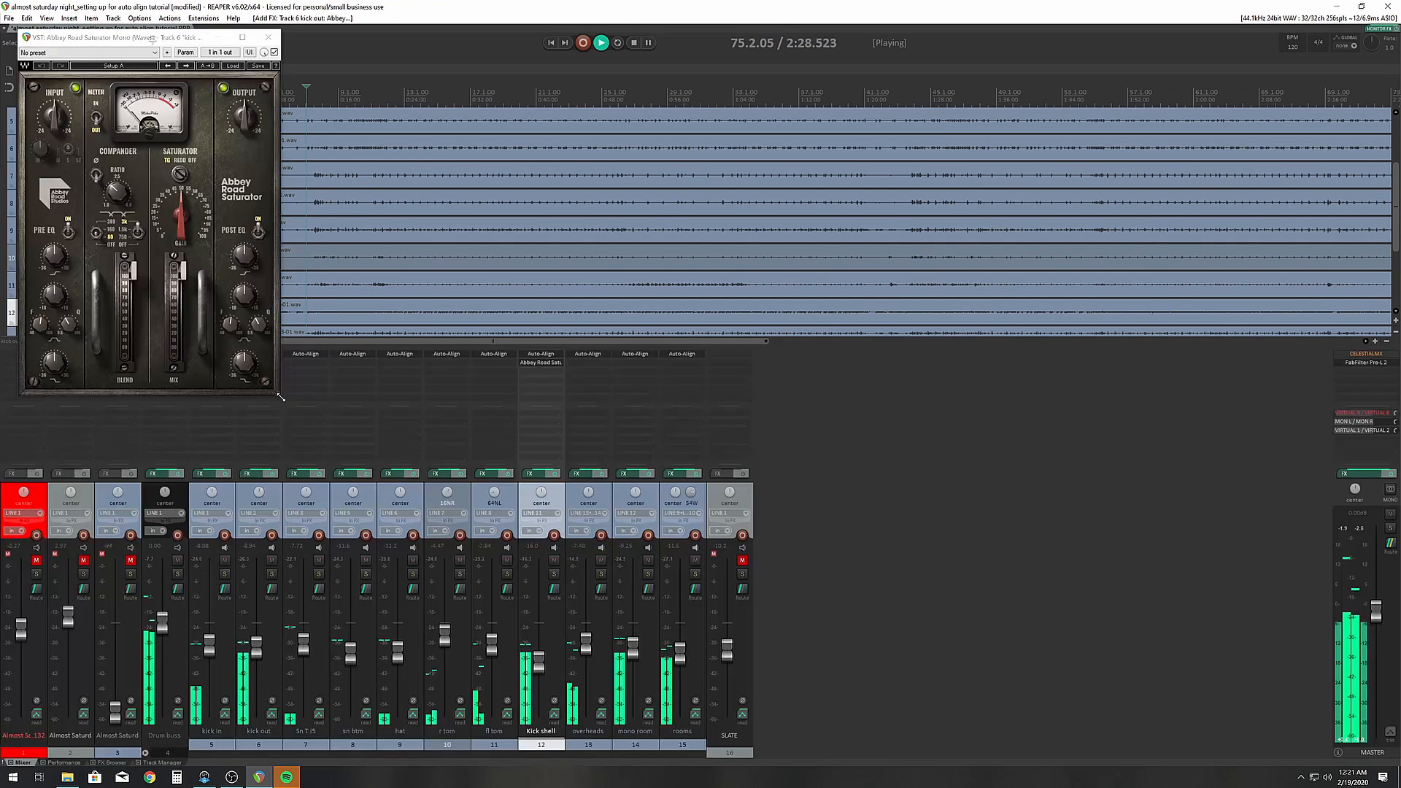
pyautogui.moveTo(118, 43); pyautogui.dragTo(454, 88)
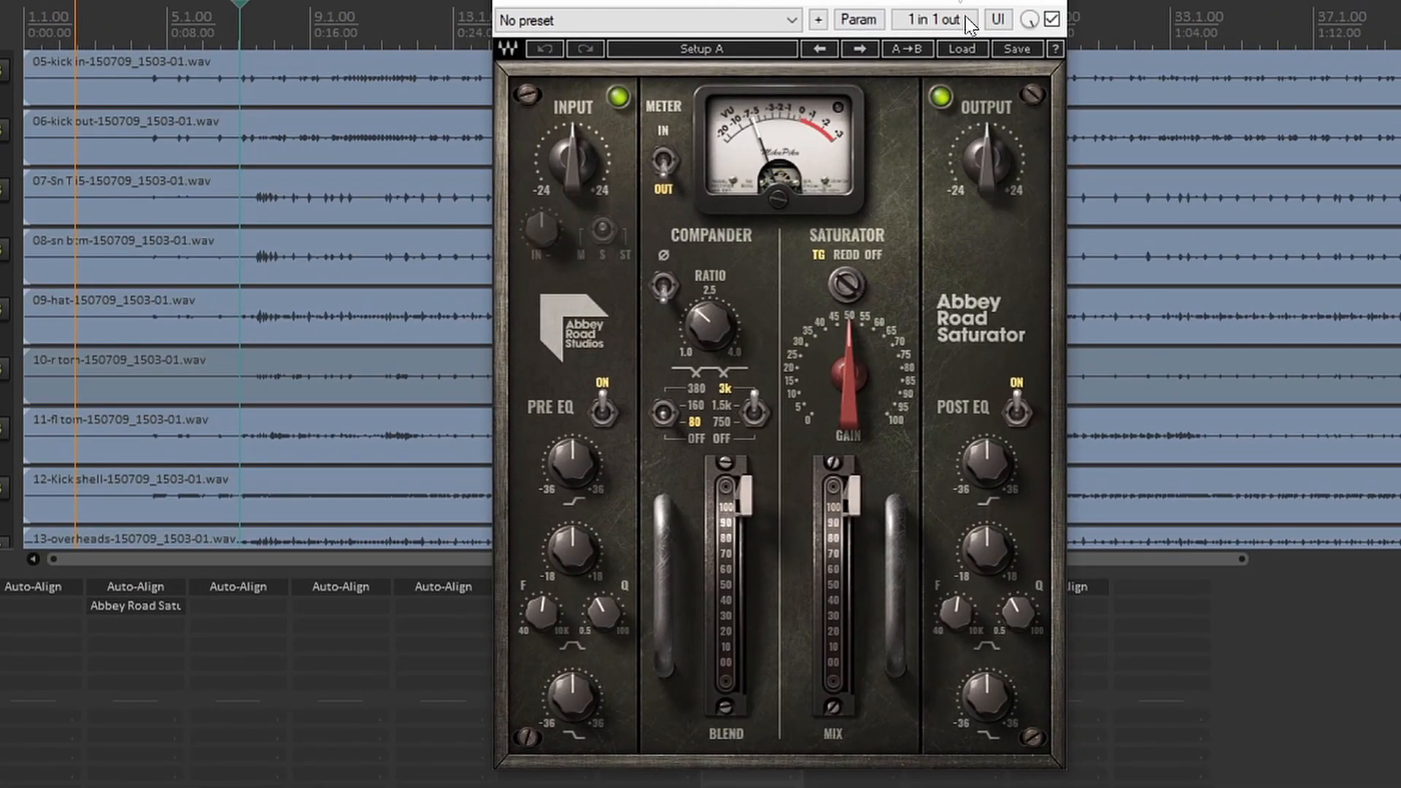
pyautogui.click(1052, 20)
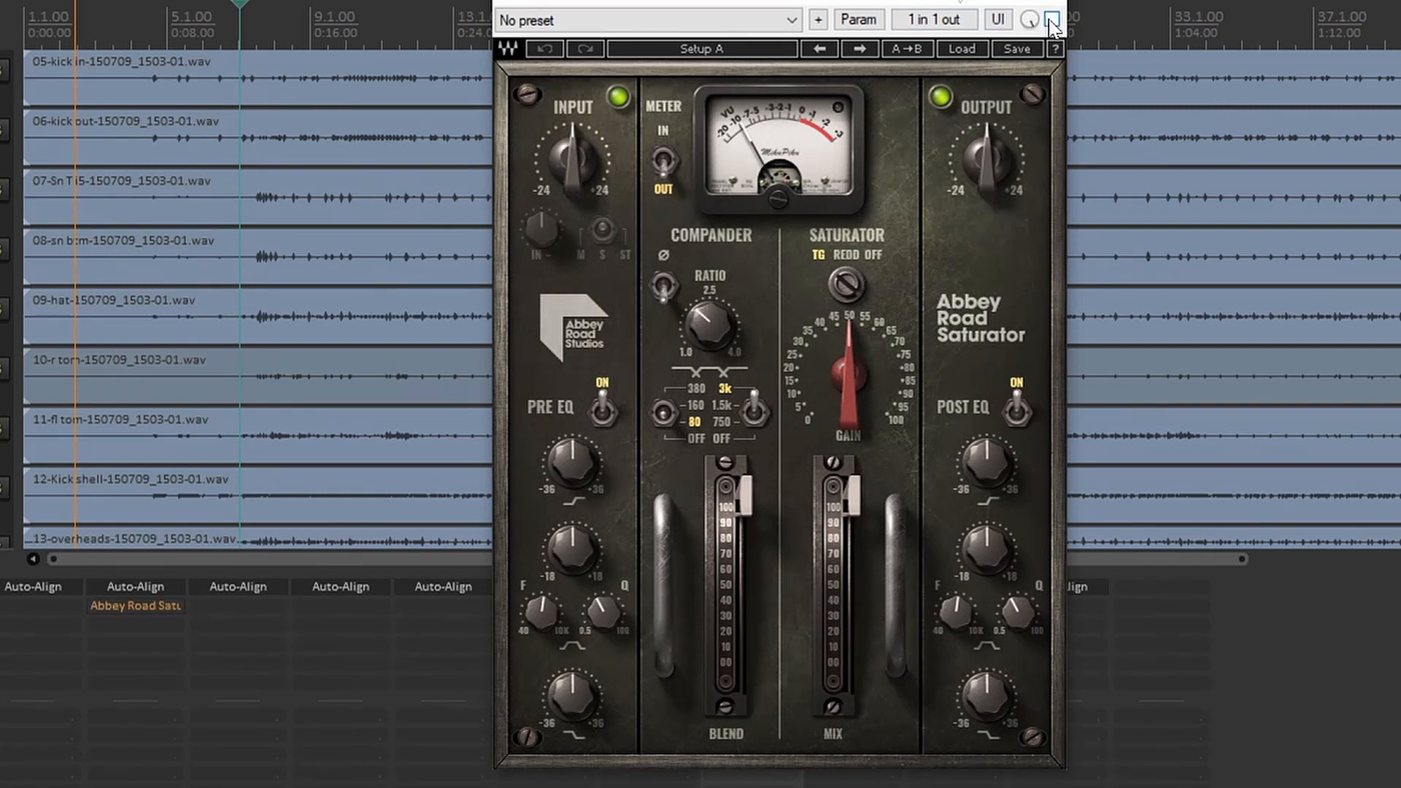
pyautogui.click(1051, 20)
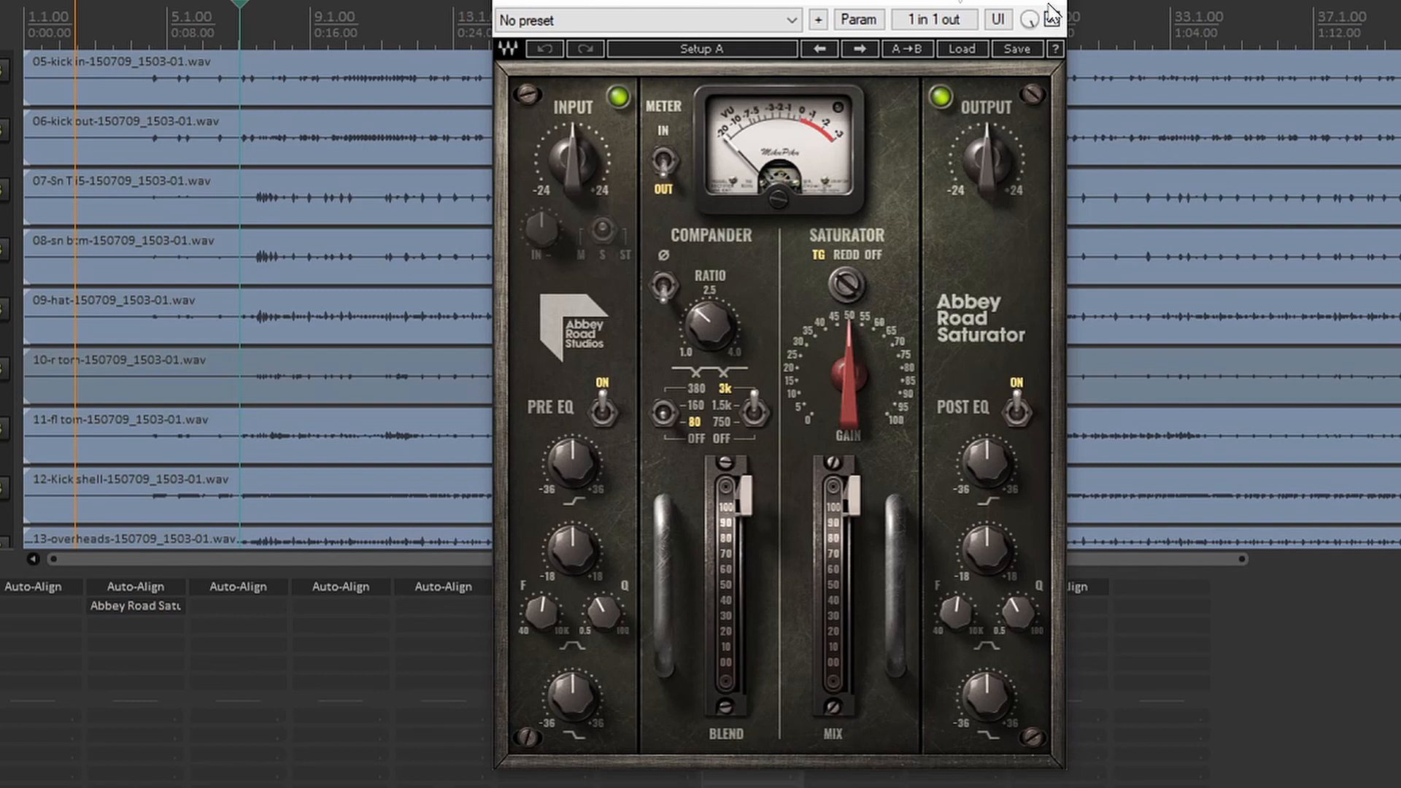
# Solo the kick out track, compare its saturator bypassed and enabled, and close the plug-in window with it enabled
pyautogui.click(4, 131)
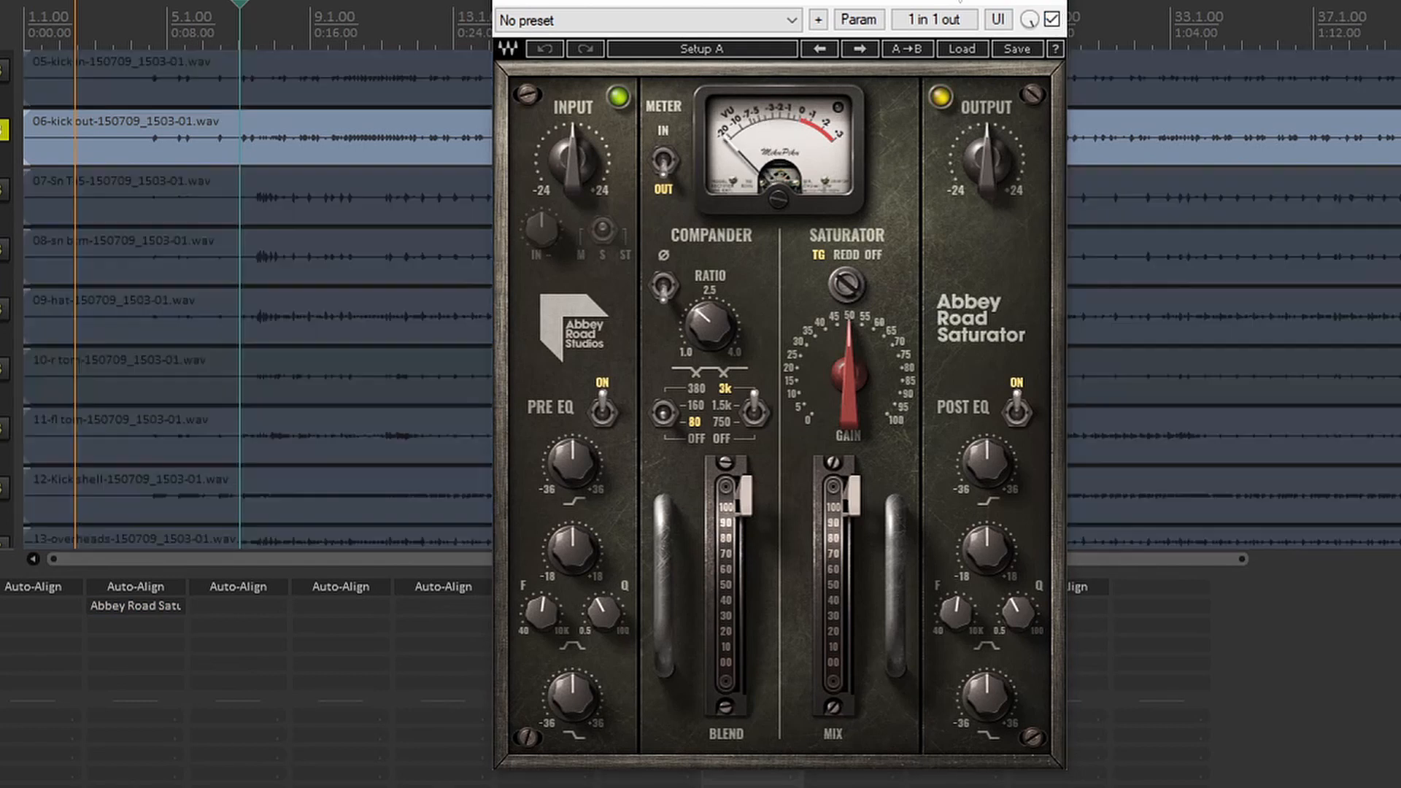
pyautogui.click(1051, 20)
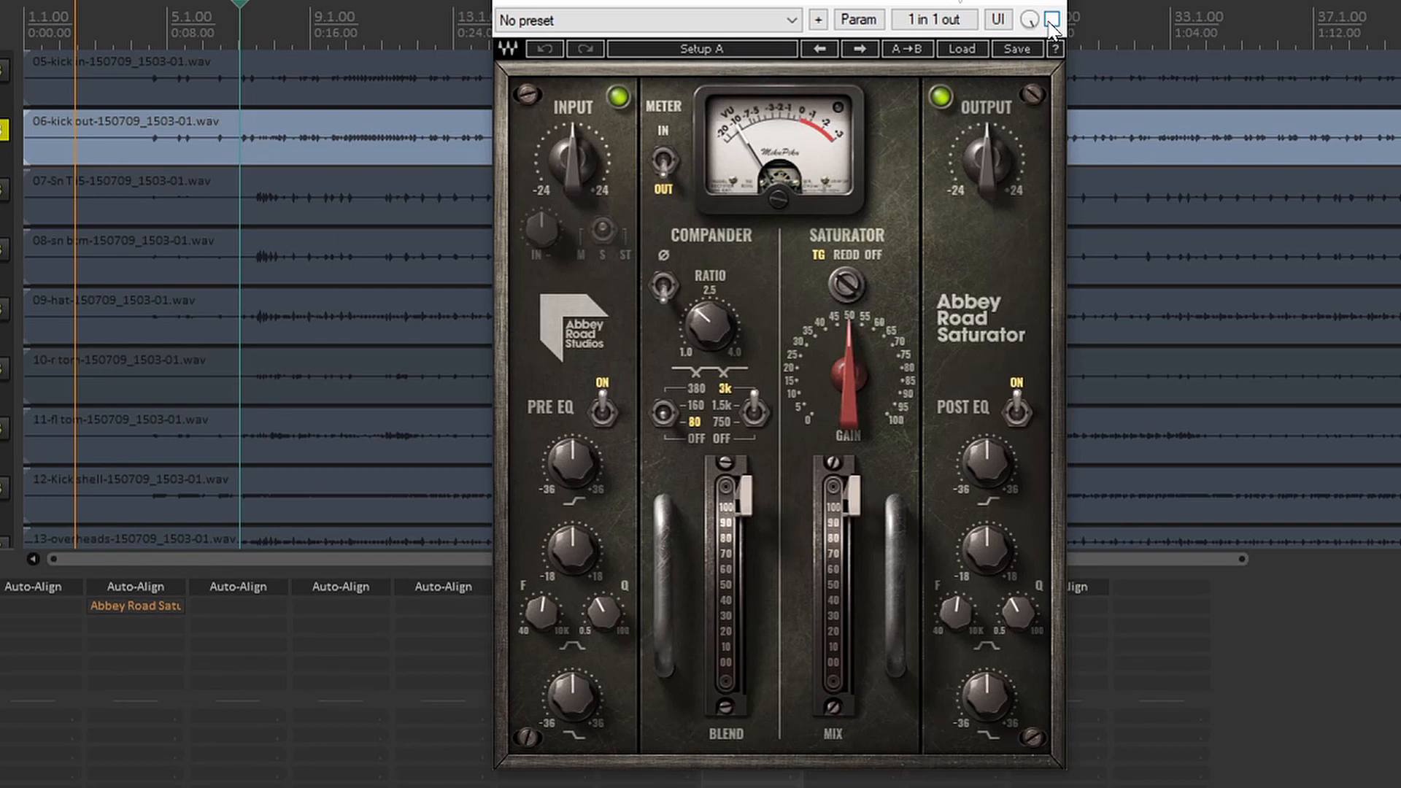
pyautogui.click(1051, 20)
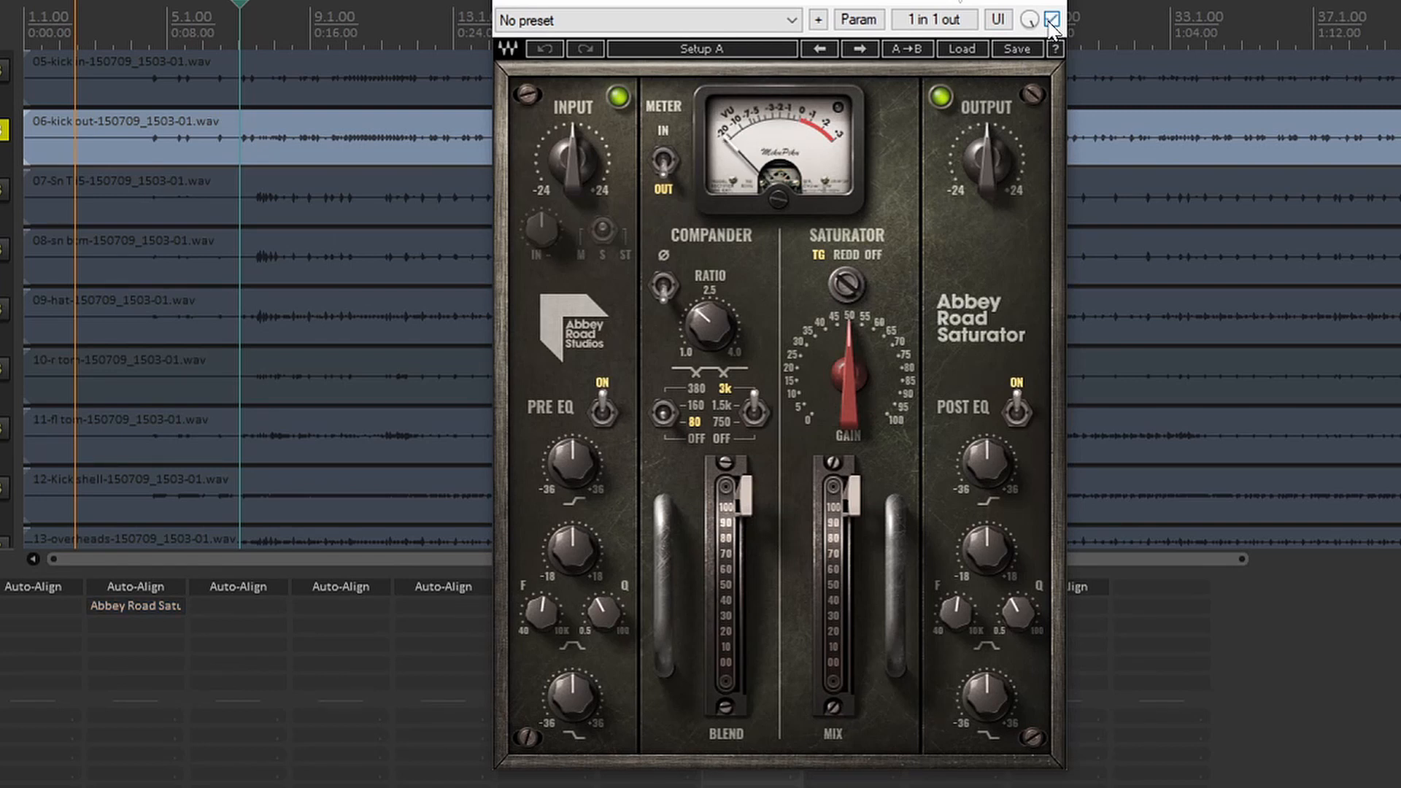
pyautogui.click(1052, 21)
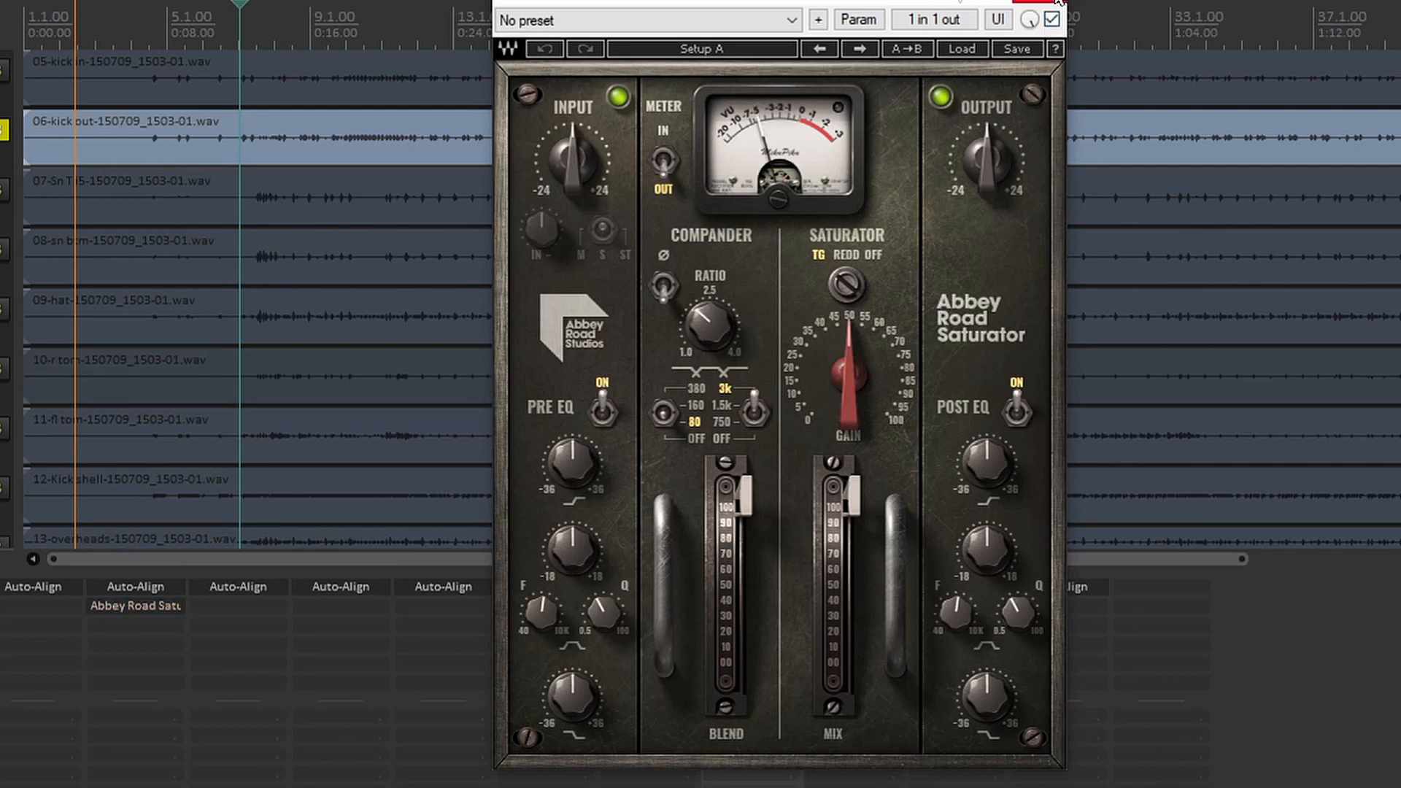
pyautogui.click(1043, 4)
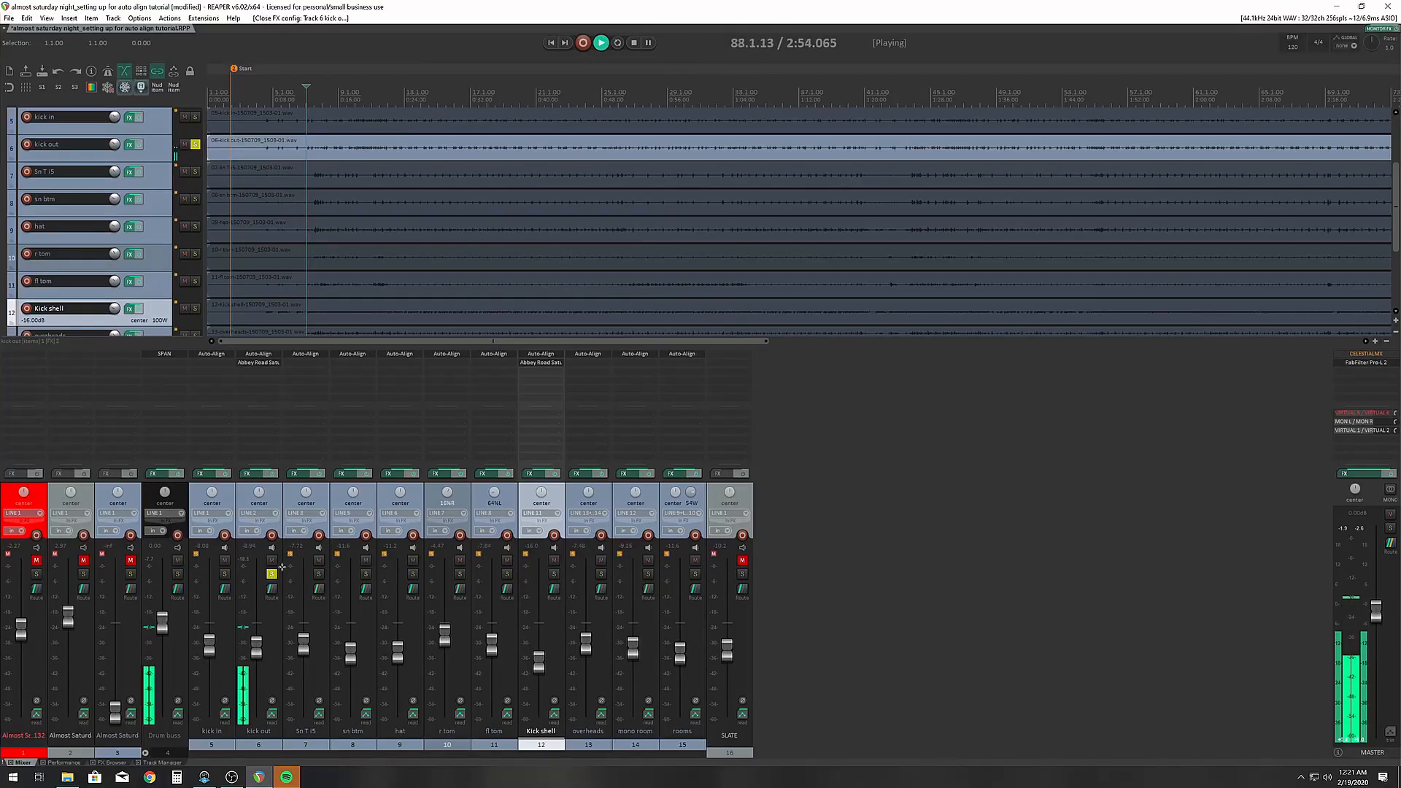
# Solo kick in alongside kick out, toggle the kick out saturator's bypass, and reopen the plug-in with it enabled
pyautogui.click(225, 574)
pyautogui.keyDown('shift'); pyautogui.click(269, 364); pyautogui.keyUp('shift')
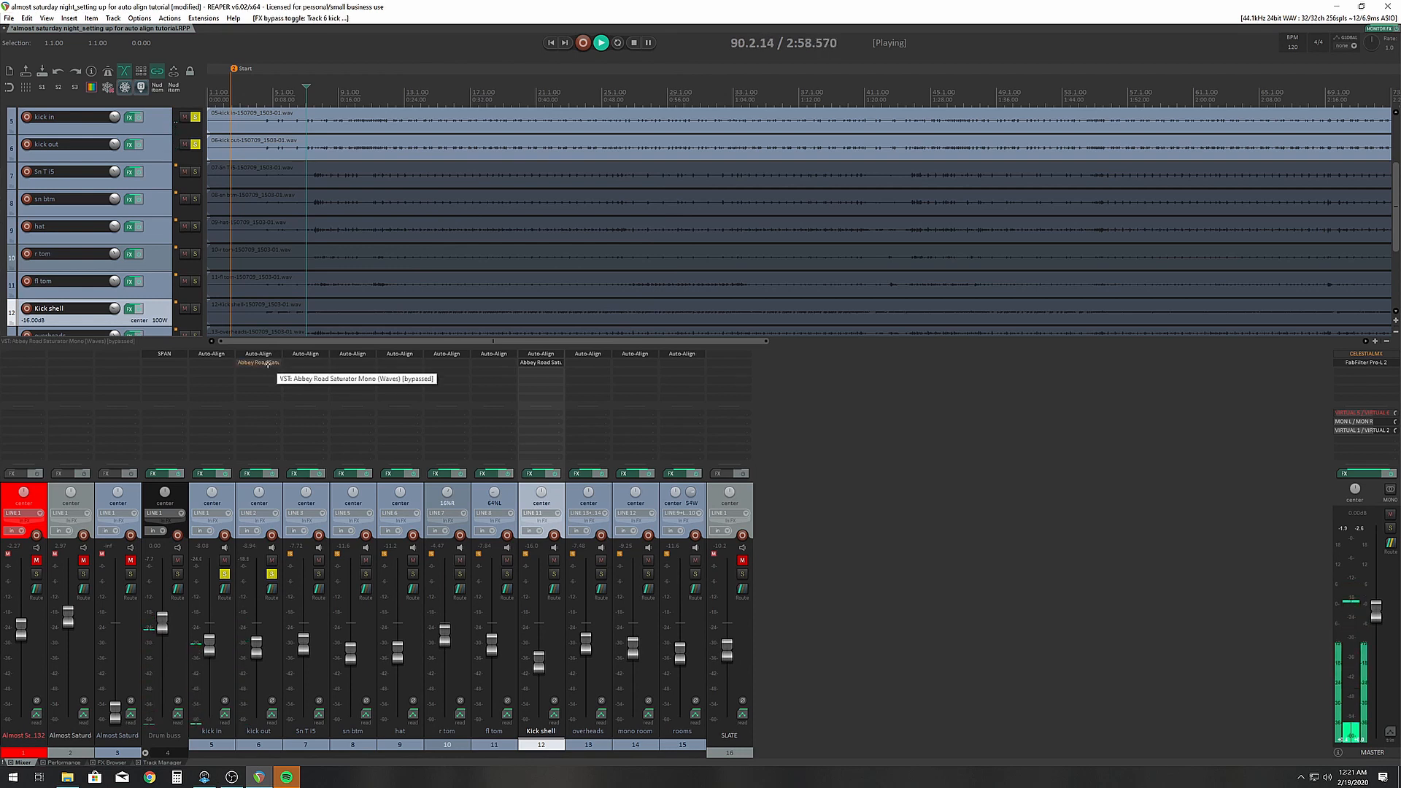
pyautogui.click(267, 362)
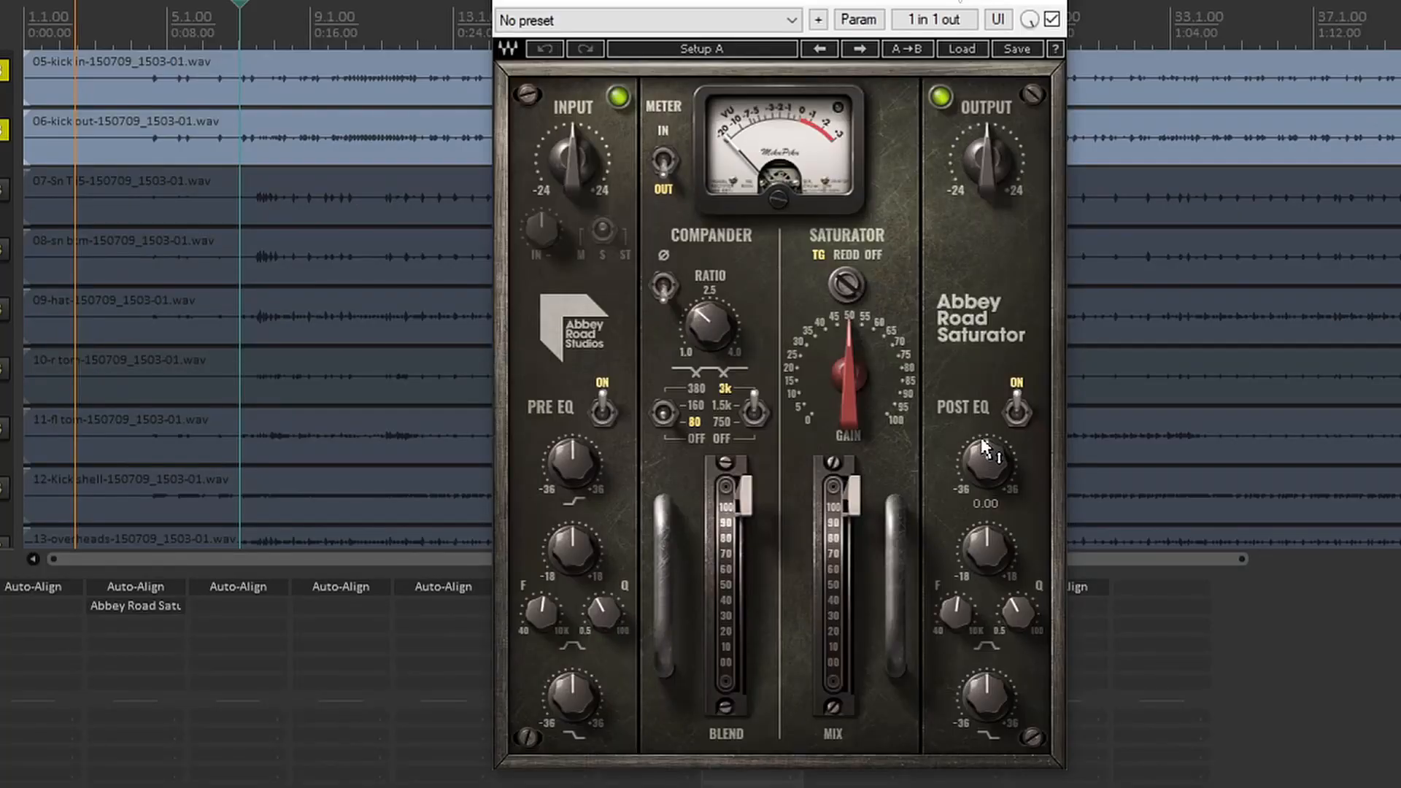
# Audition Post EQ upper shelf gains such as -4.10 and 0.94 on the kick out saturator, restarting playback and returning the shelf to neutral
pyautogui.click(985, 447)
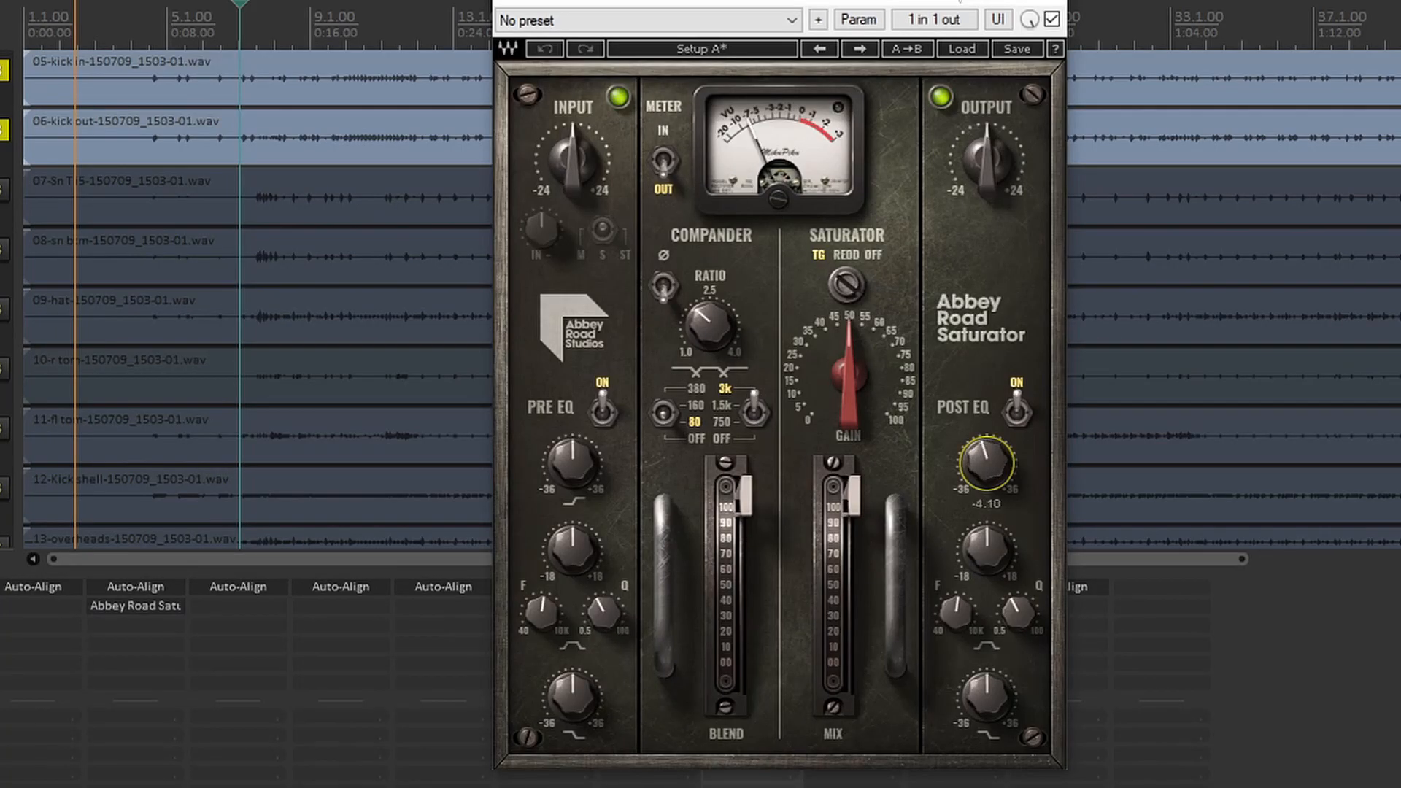
pyautogui.moveTo(985, 461); pyautogui.dragTo(985, 460)
pyautogui.moveTo(988, 531); pyautogui.dragTo(987, 530)
pyautogui.moveTo(985, 461); pyautogui.dragTo(985, 460)
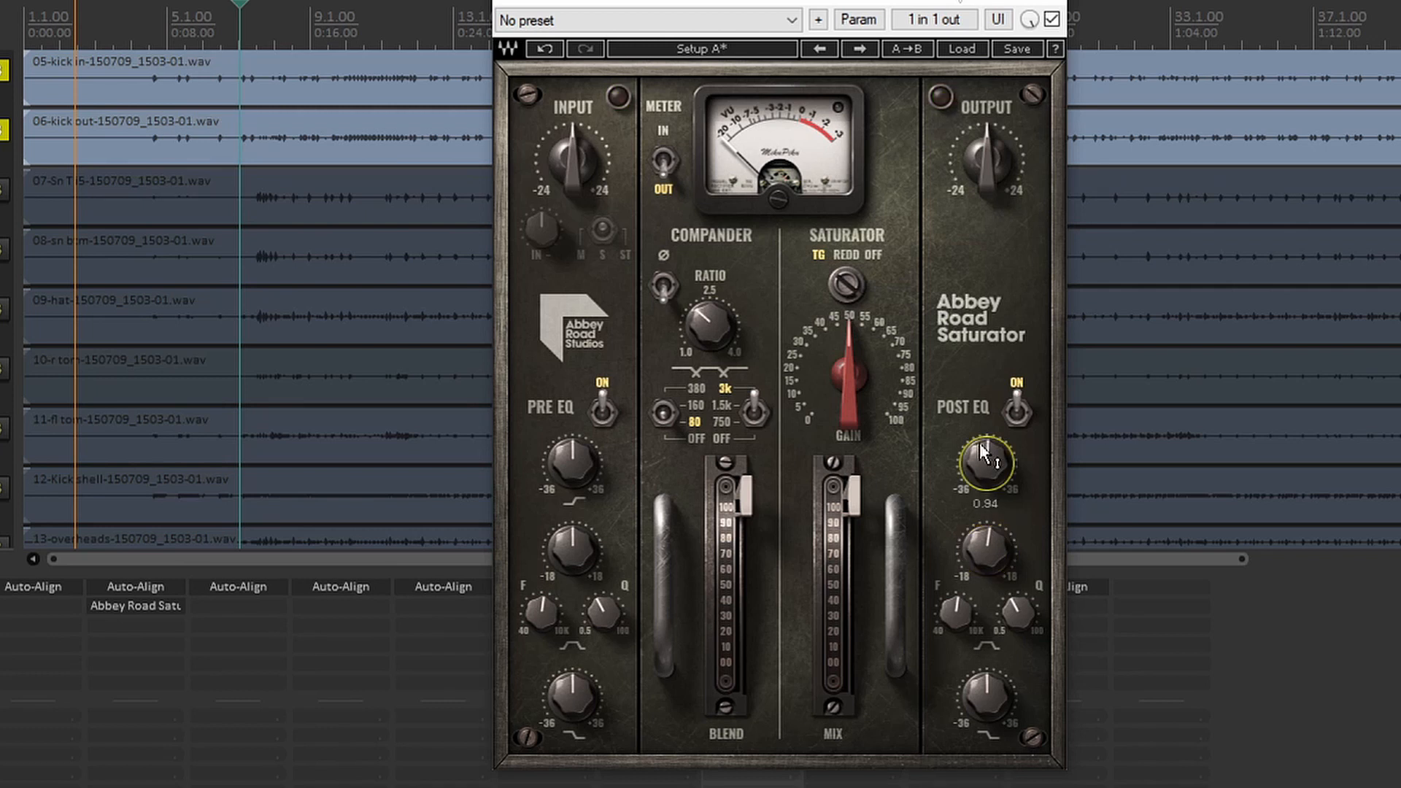
pyautogui.press('space')
pyautogui.moveTo(986, 458); pyautogui.dragTo(986, 459)
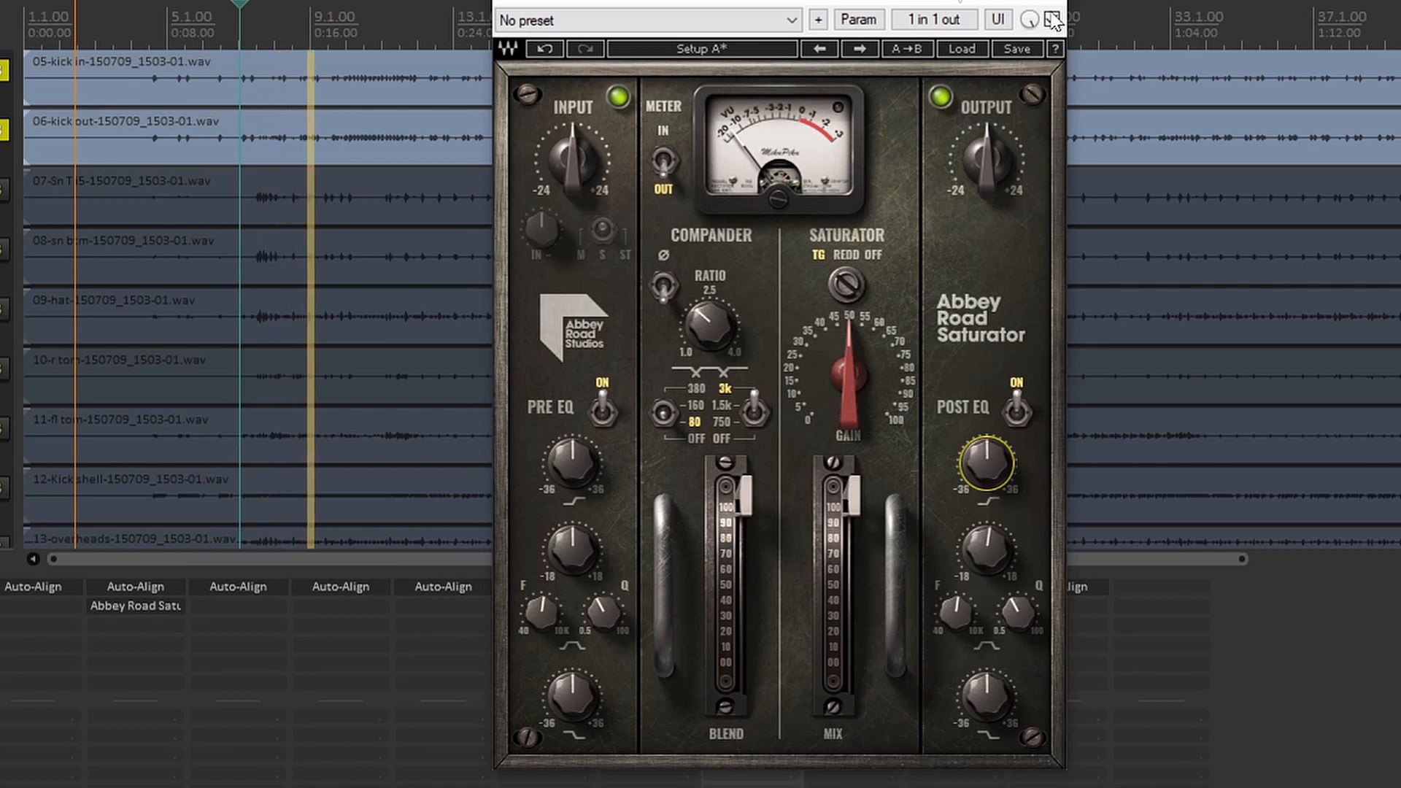
# Compare the kick out compander's phase switch on and off with both kick tracks soloed, leaving it off
pyautogui.click(666, 276)
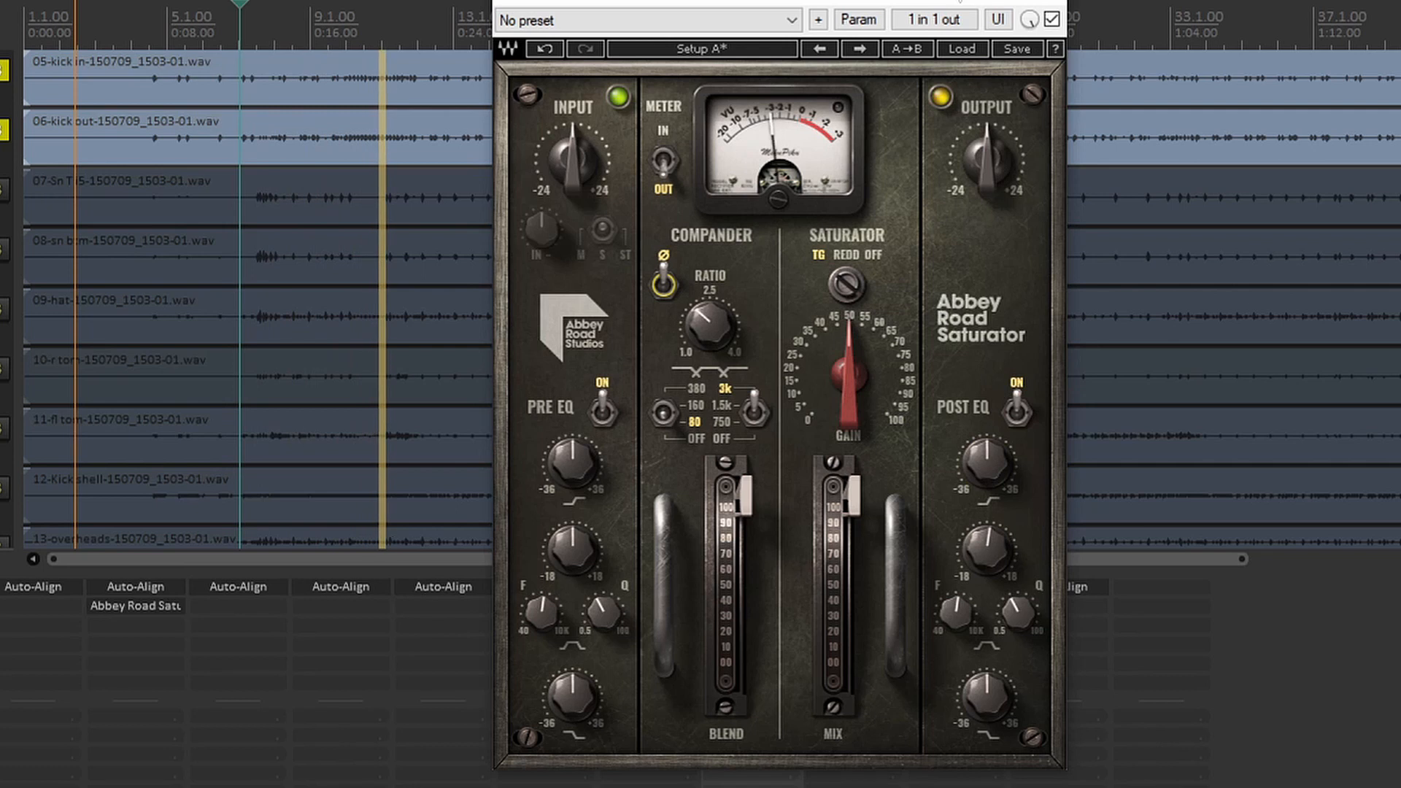
pyautogui.click(664, 281)
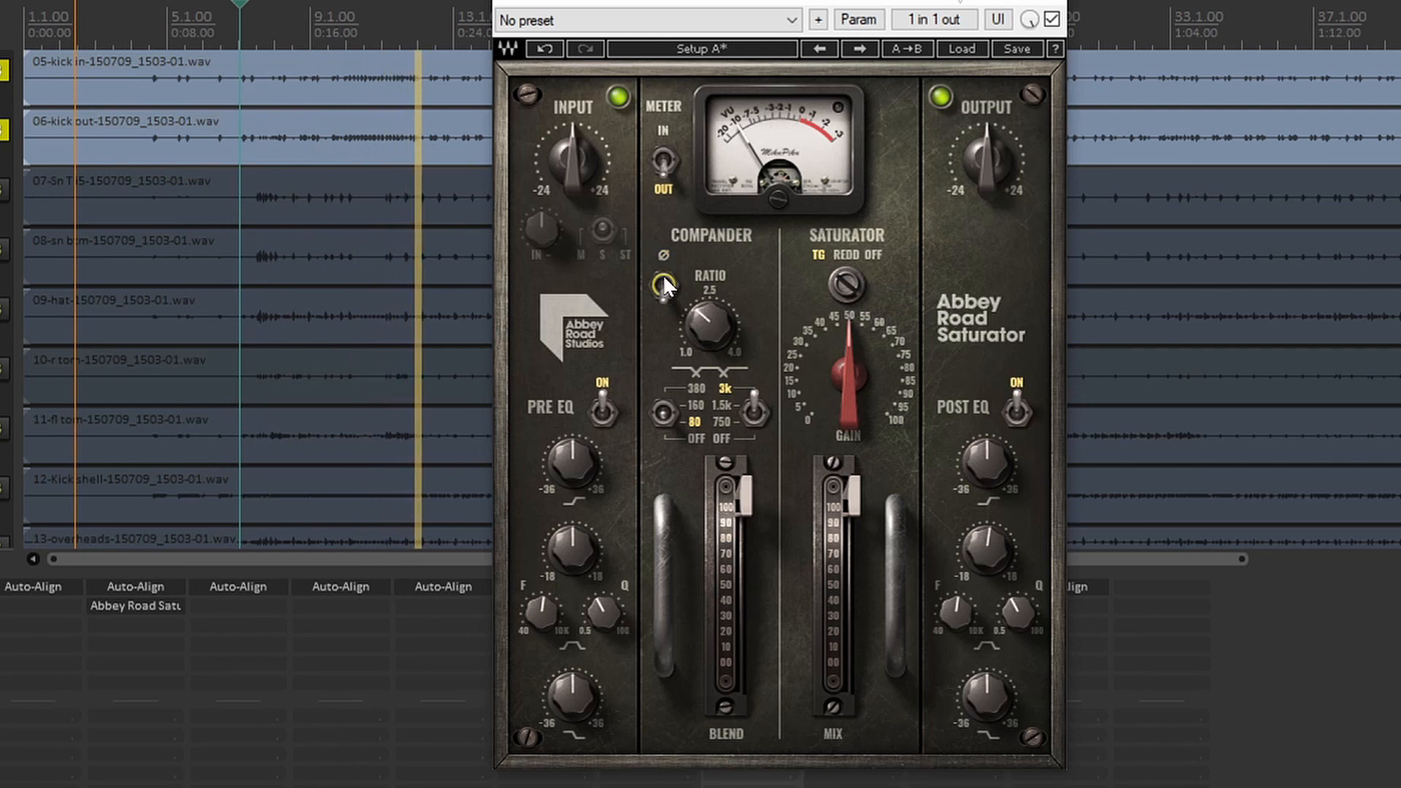
pyautogui.click(663, 281)
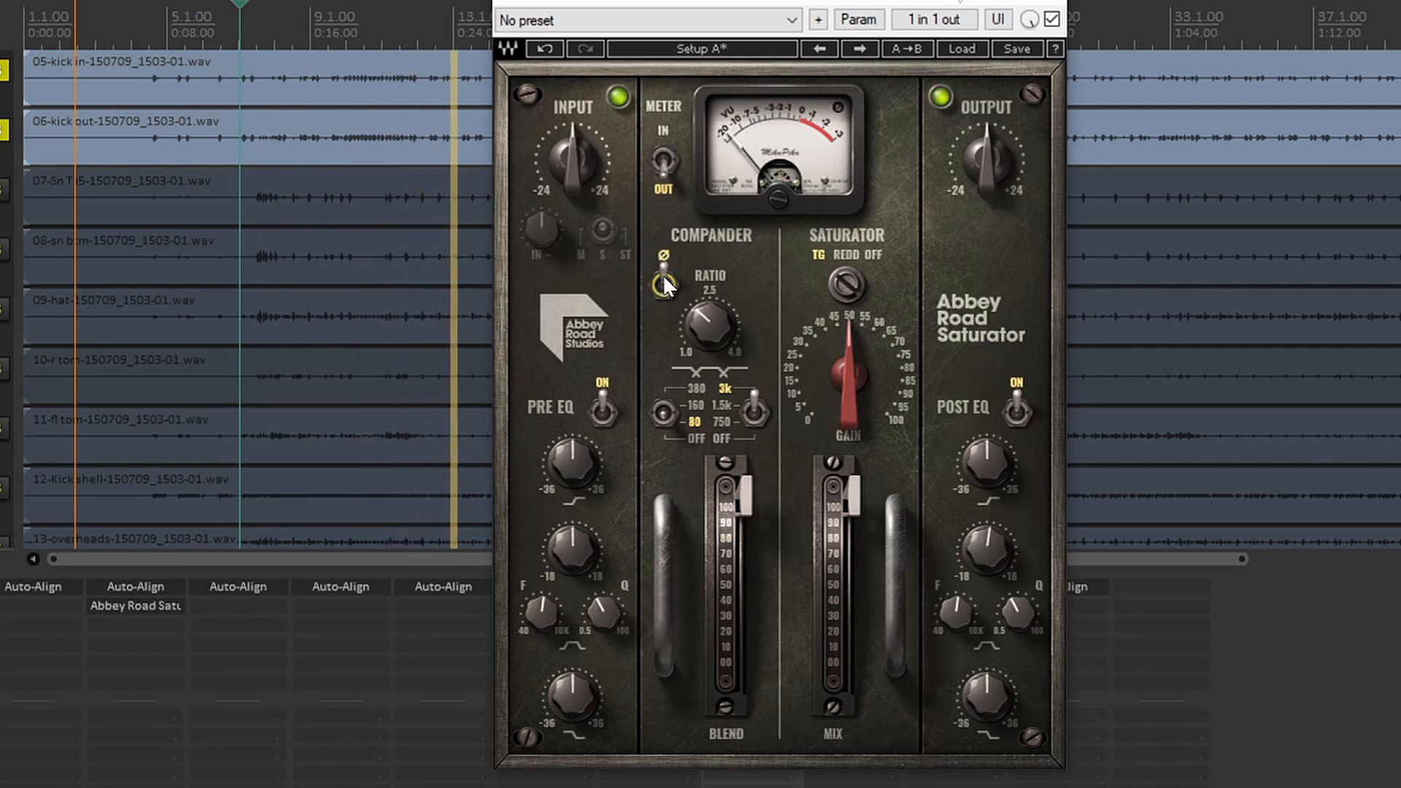
pyautogui.click(663, 281)
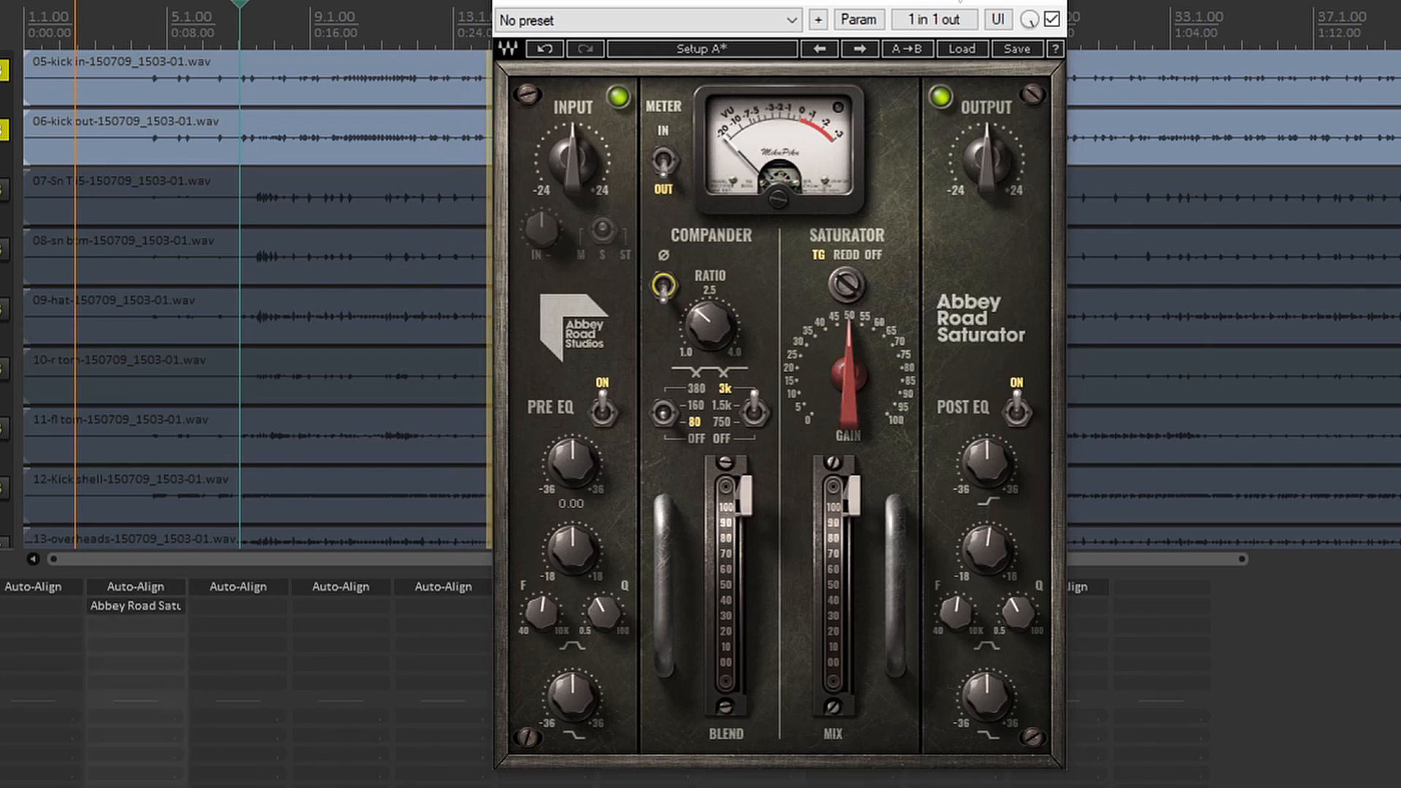
# Unsolo both kick tracks, compare the compander's phase switch in the full mix, leave it on, and close the plug-in window
pyautogui.click(4, 130)
pyautogui.click(4, 71)
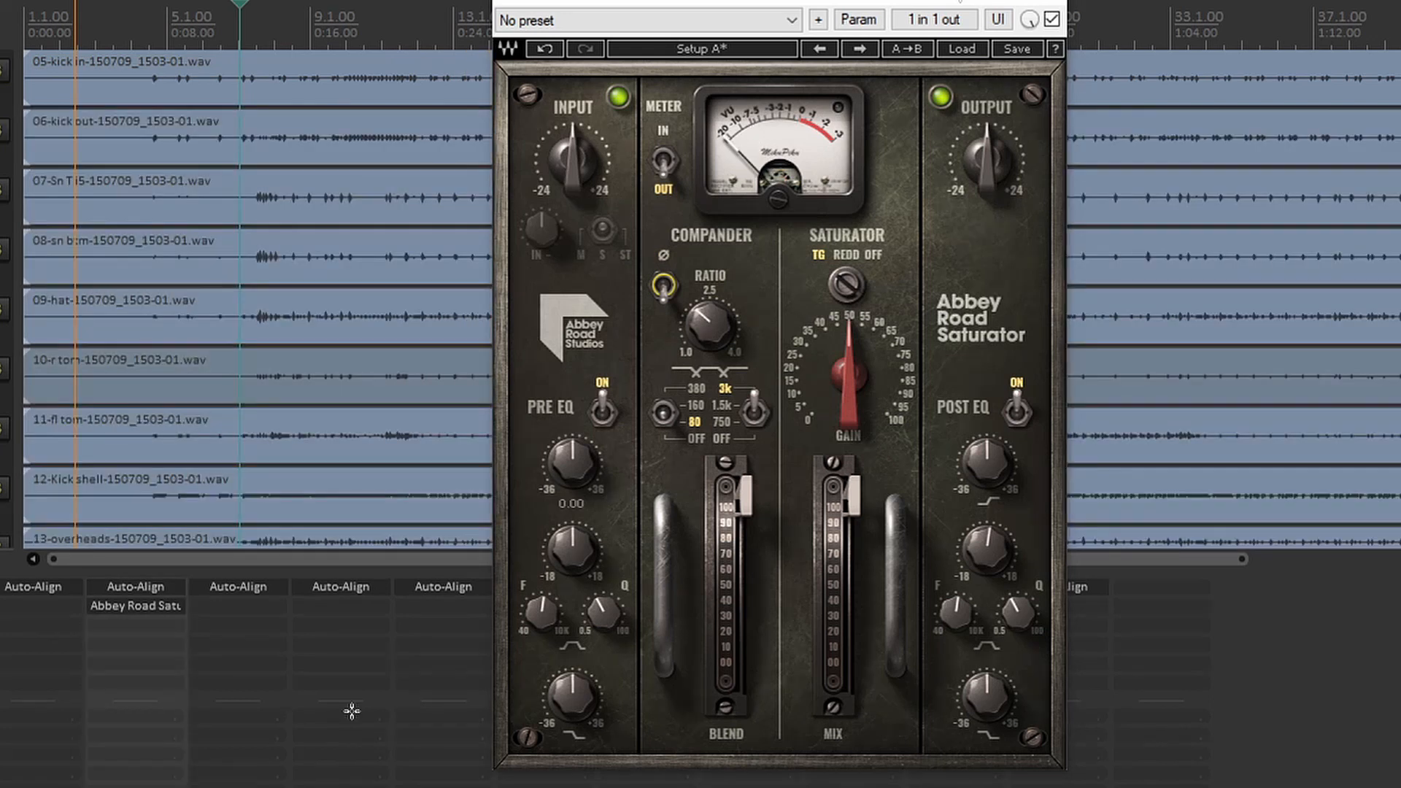
pyautogui.click(661, 283)
pyautogui.click(659, 282)
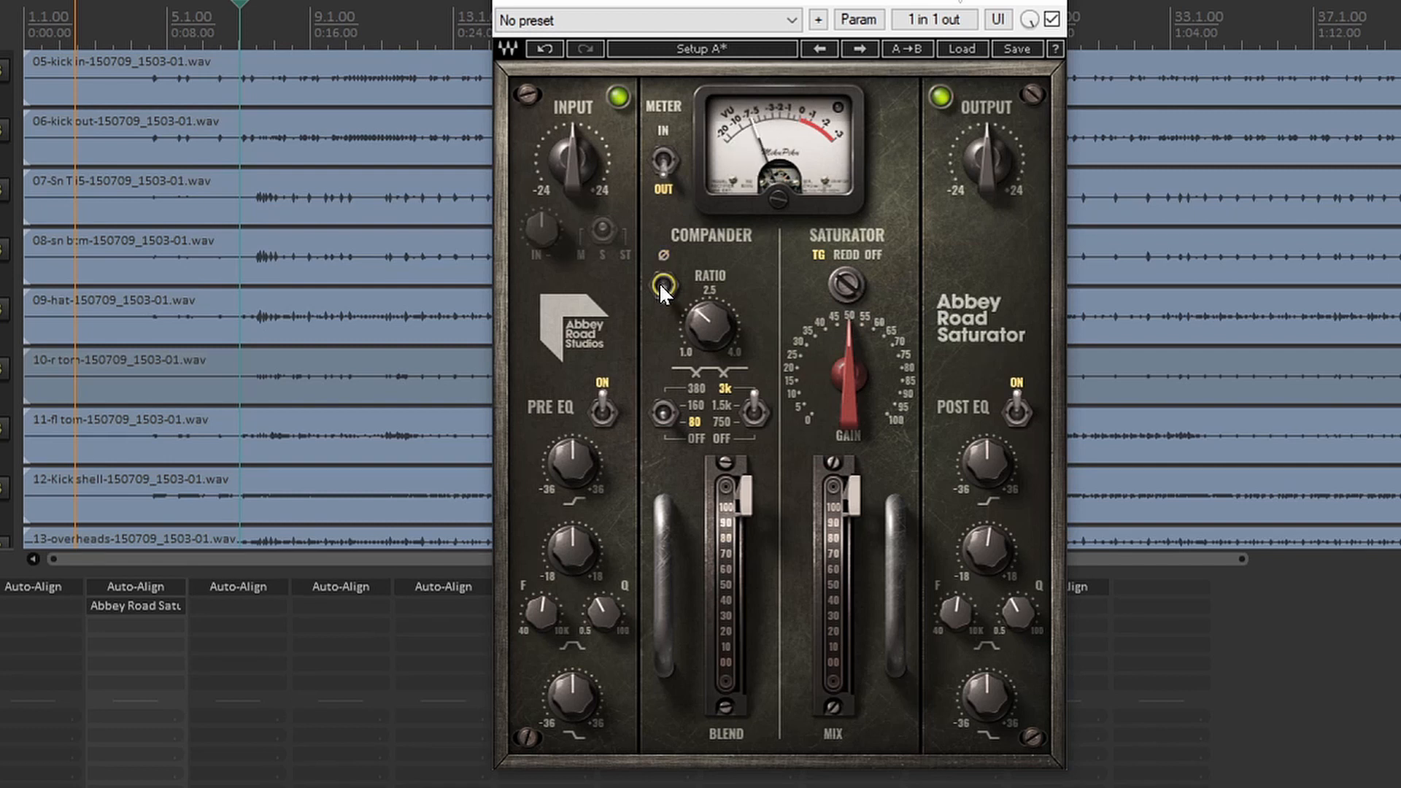
pyautogui.click(659, 282)
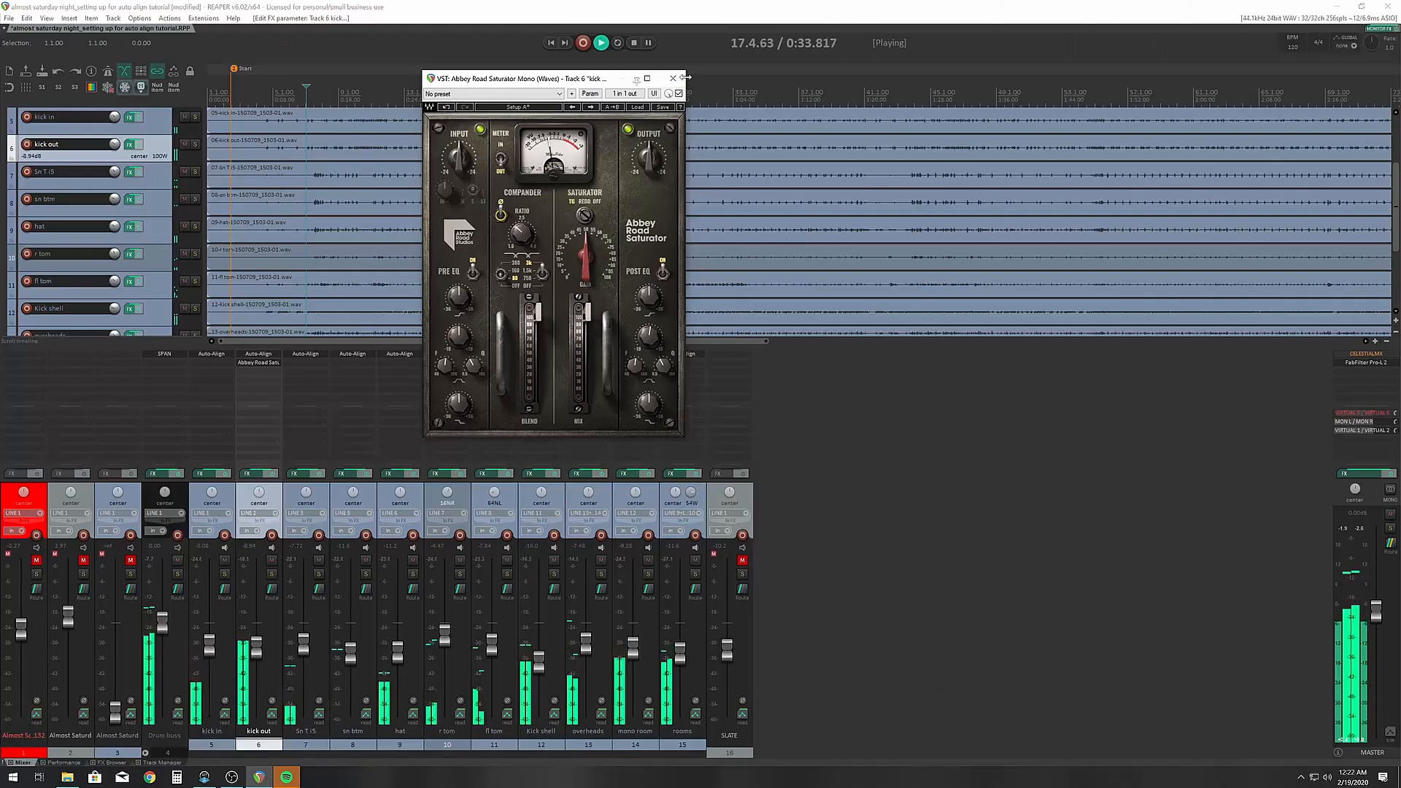
pyautogui.click(674, 79)
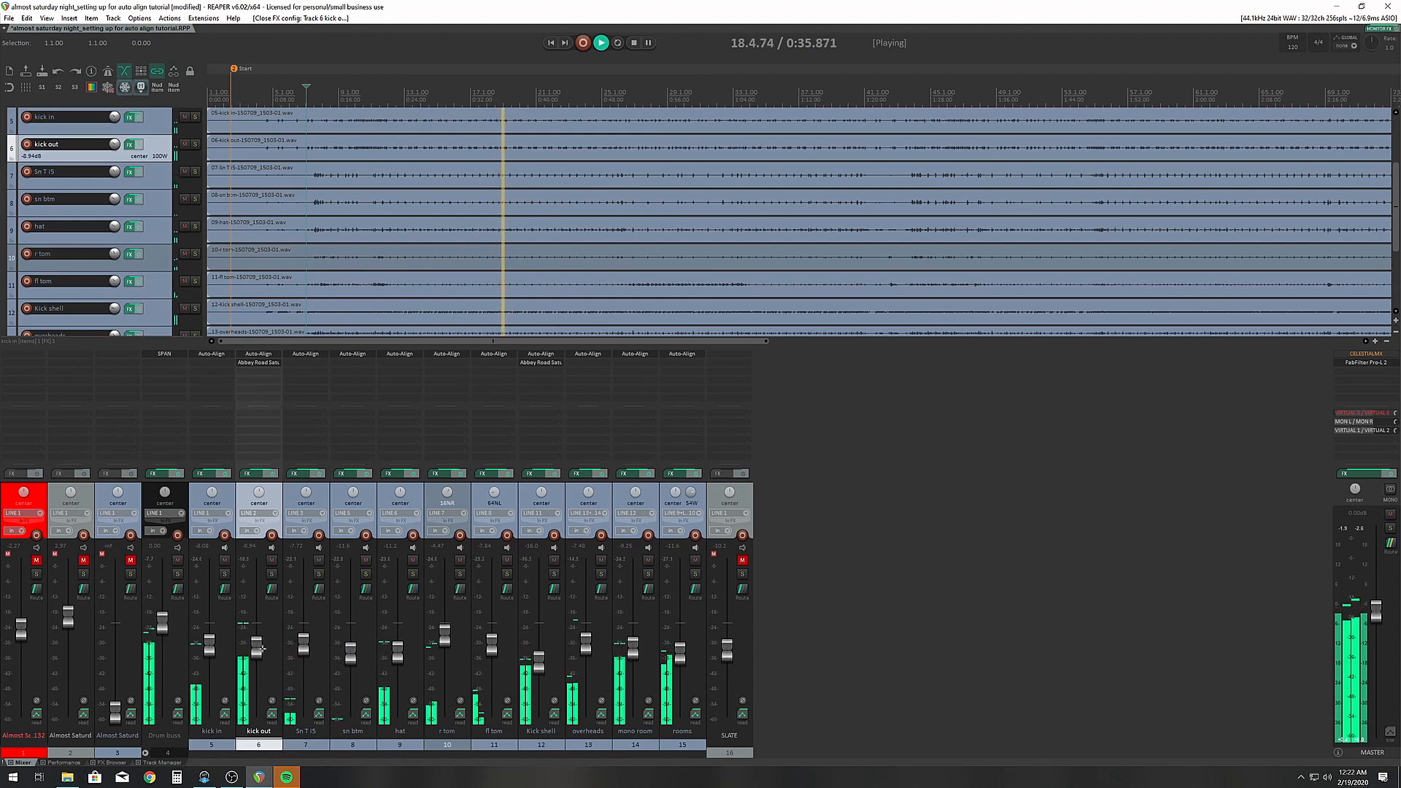
# Lower kick out's volume to -11.53 dB and compare its saturator bypassed and enabled in the full mix, leaving it enabled
pyautogui.moveTo(256, 645)
pyautogui.mouseDown()
pyautogui.moveTo(256, 666)
pyautogui.moveTo(256, 654)
pyautogui.mouseUp()
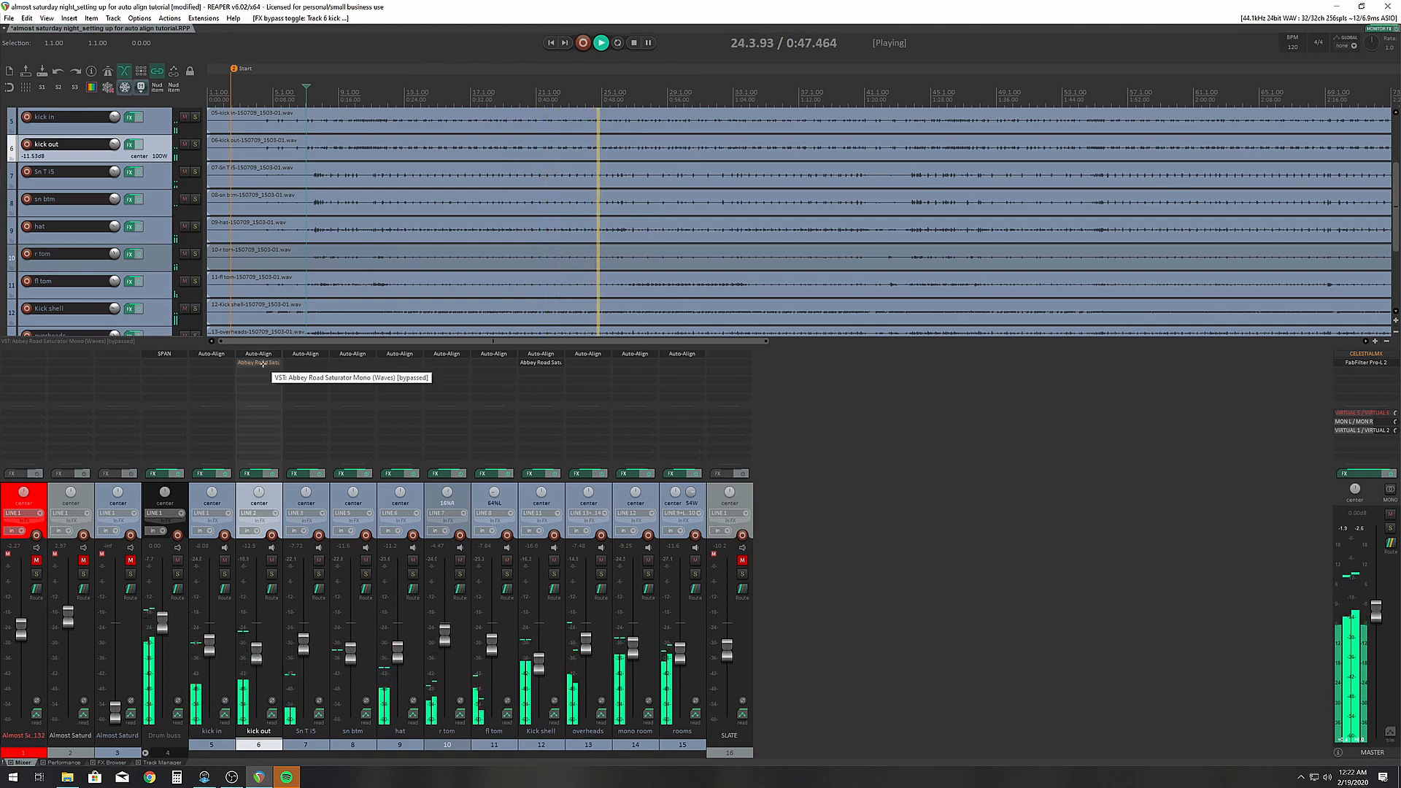
pyautogui.keyDown('shift'); pyautogui.click(275, 366); pyautogui.keyUp('shift')
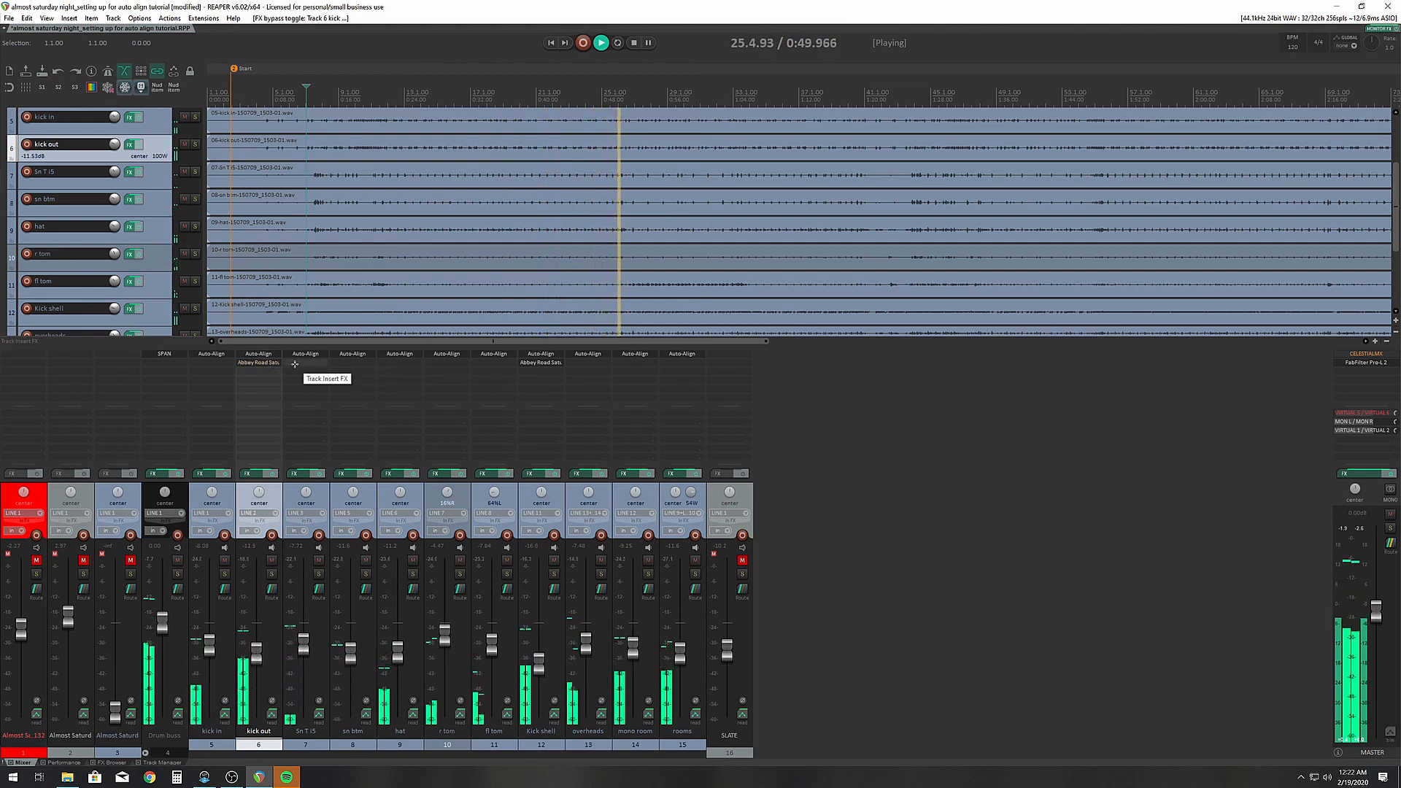
# Copy kick out's Abbey Road Saturator onto the Sn T i5 track, solo that track, and open the copied plug-in
pyautogui.moveTo(258, 362); pyautogui.dragTo(299, 368)
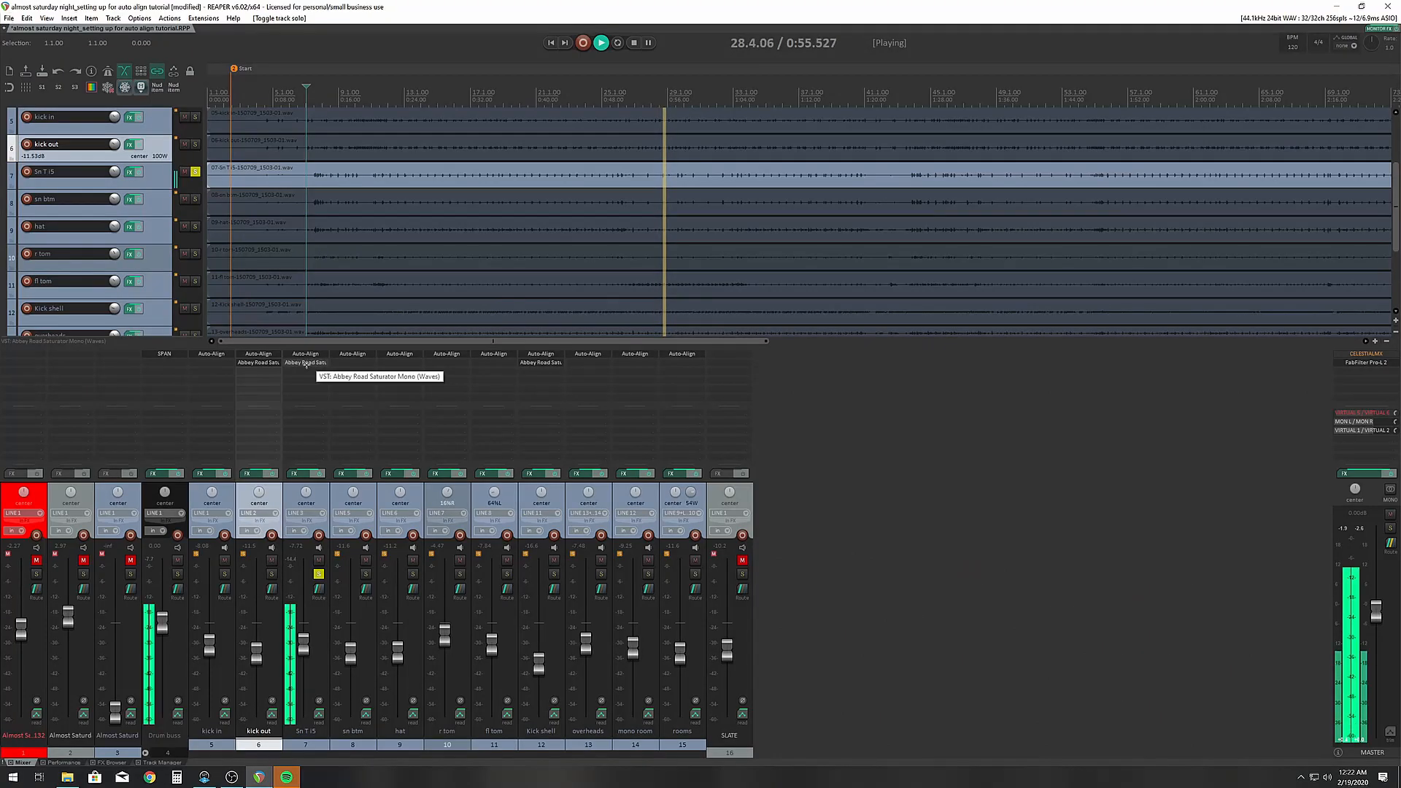
pyautogui.click(562, 273)
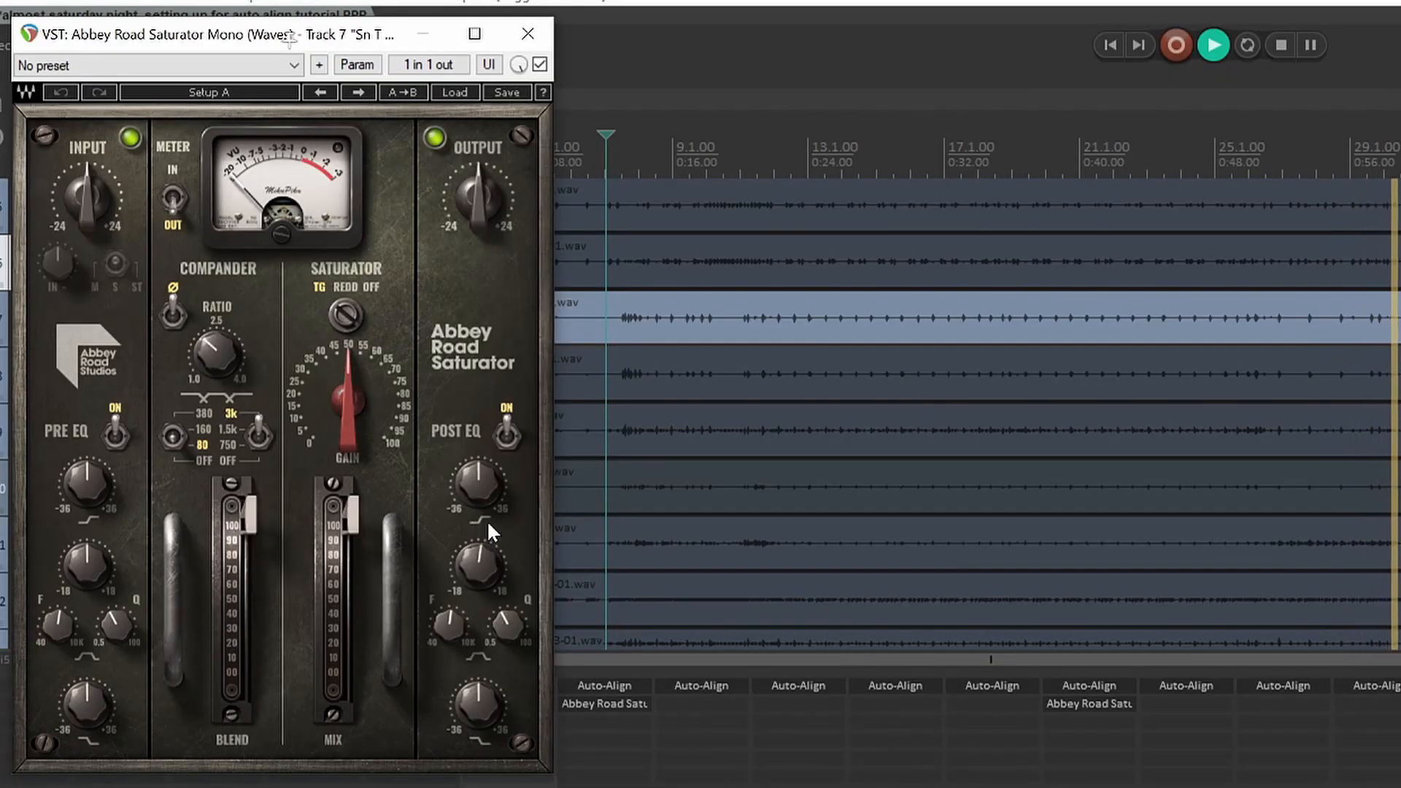
# Set the snare top saturator's compander to a 1.5k upper crossover and 2.9 ratio, comparing its phase switch and leaving it on
pyautogui.click(228, 431)
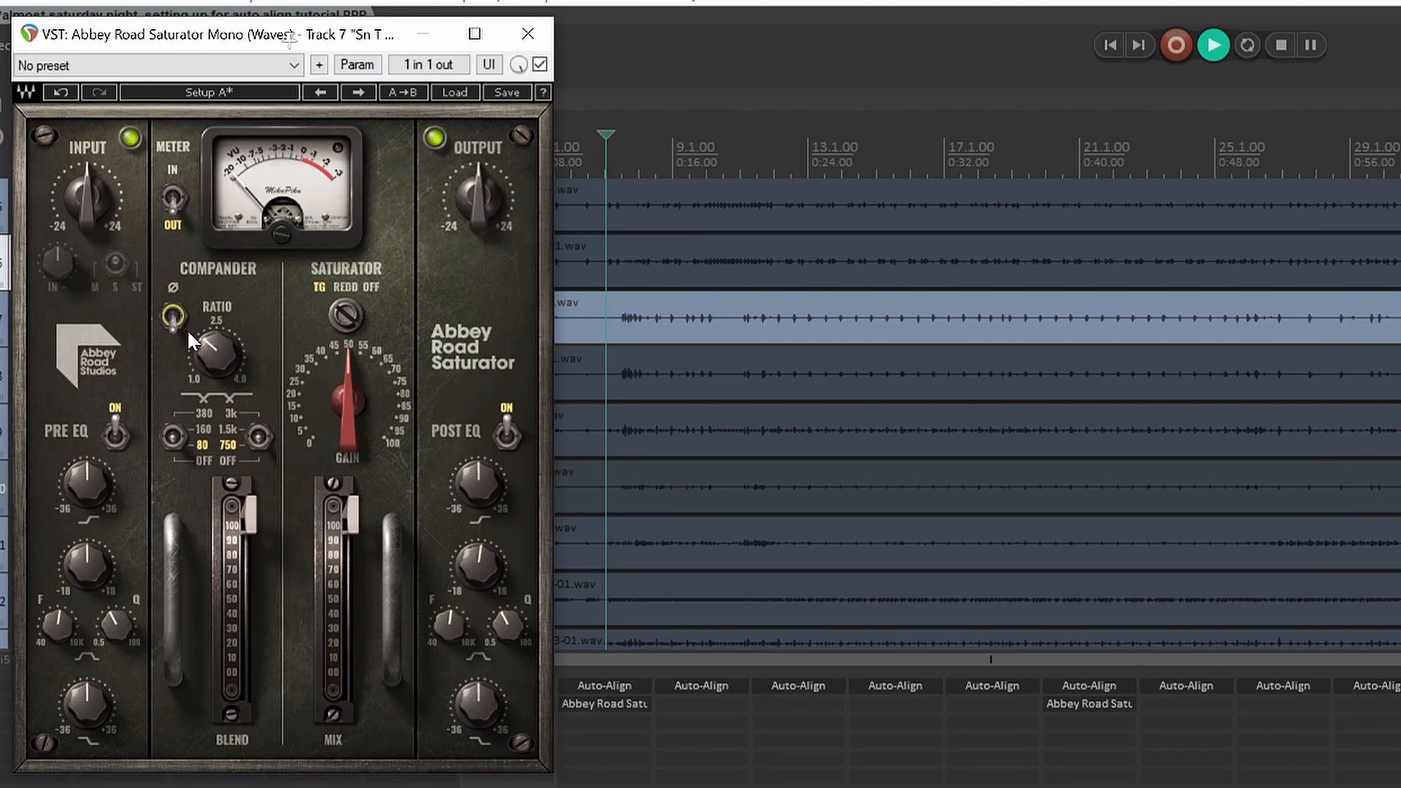
pyautogui.moveTo(200, 342); pyautogui.dragTo(201, 344)
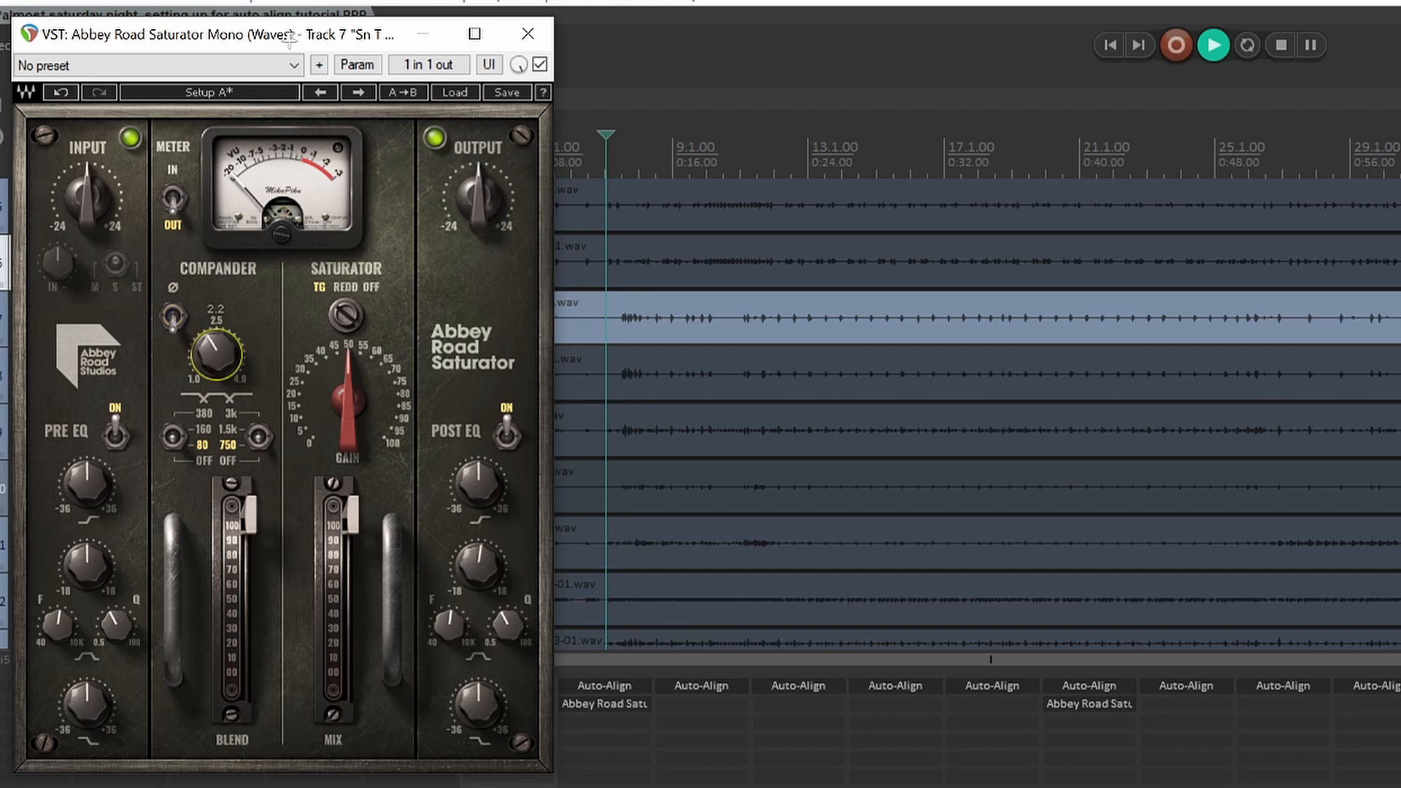
pyautogui.click(257, 437)
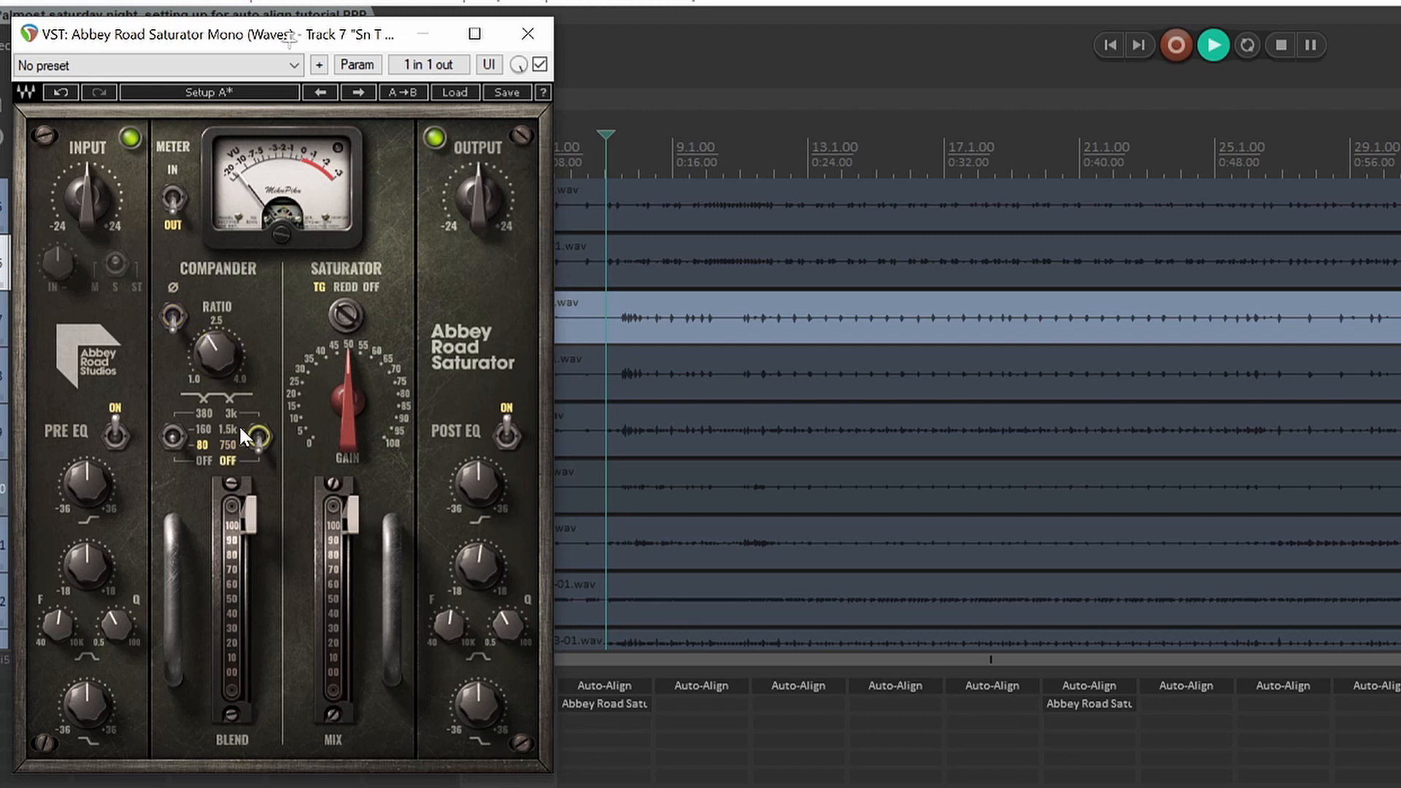
pyautogui.click(251, 438)
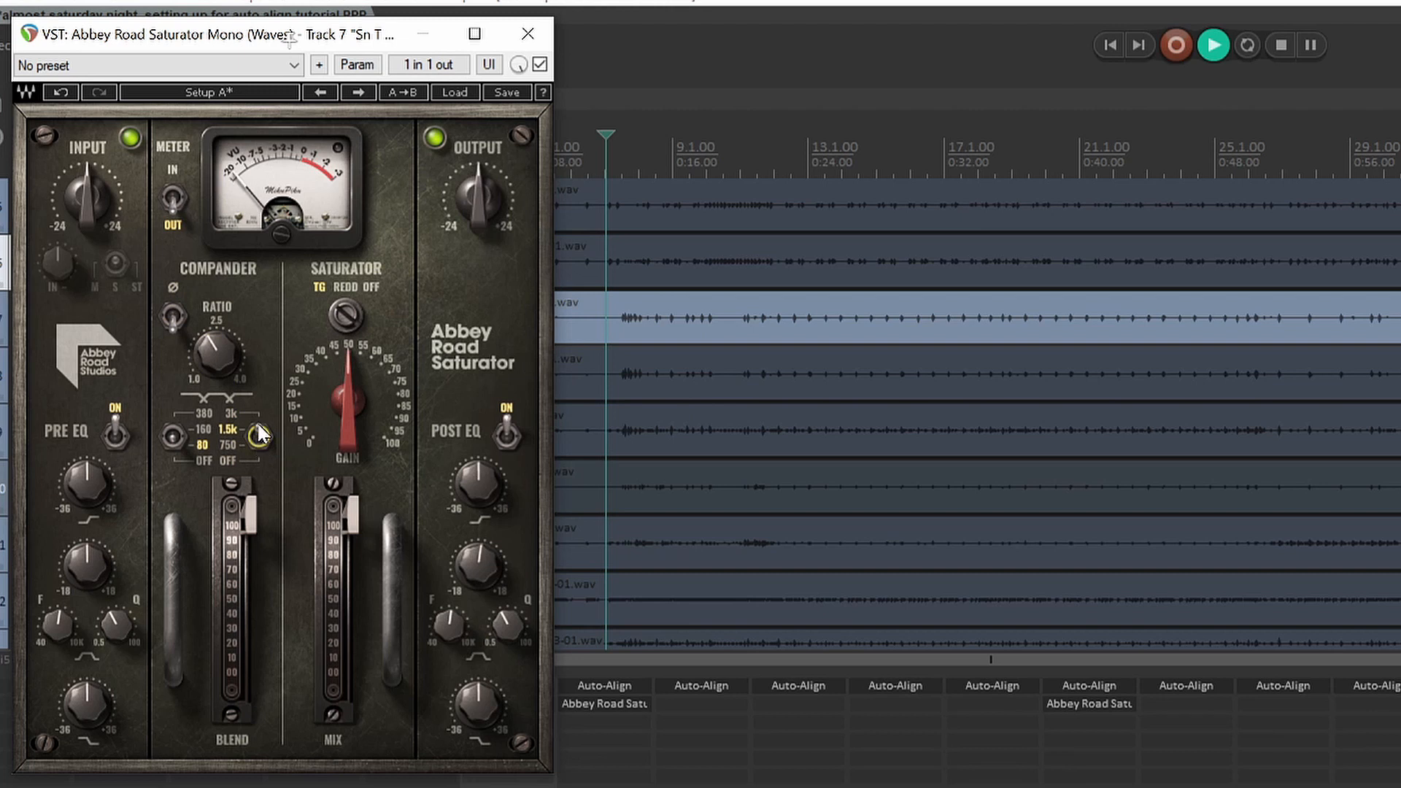
pyautogui.moveTo(221, 354); pyautogui.dragTo(221, 355)
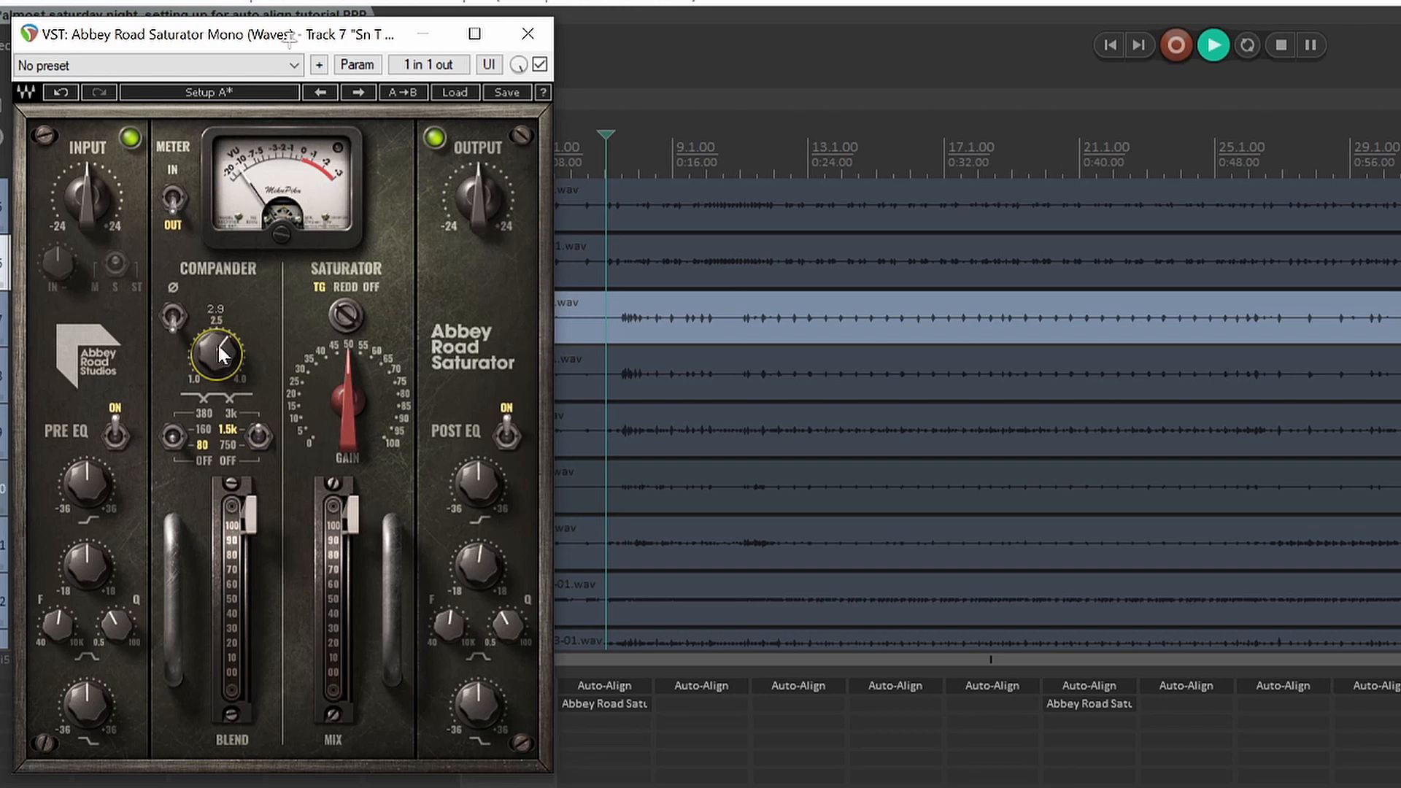
pyautogui.click(176, 317)
pyautogui.moveTo(216, 353); pyautogui.dragTo(216, 346)
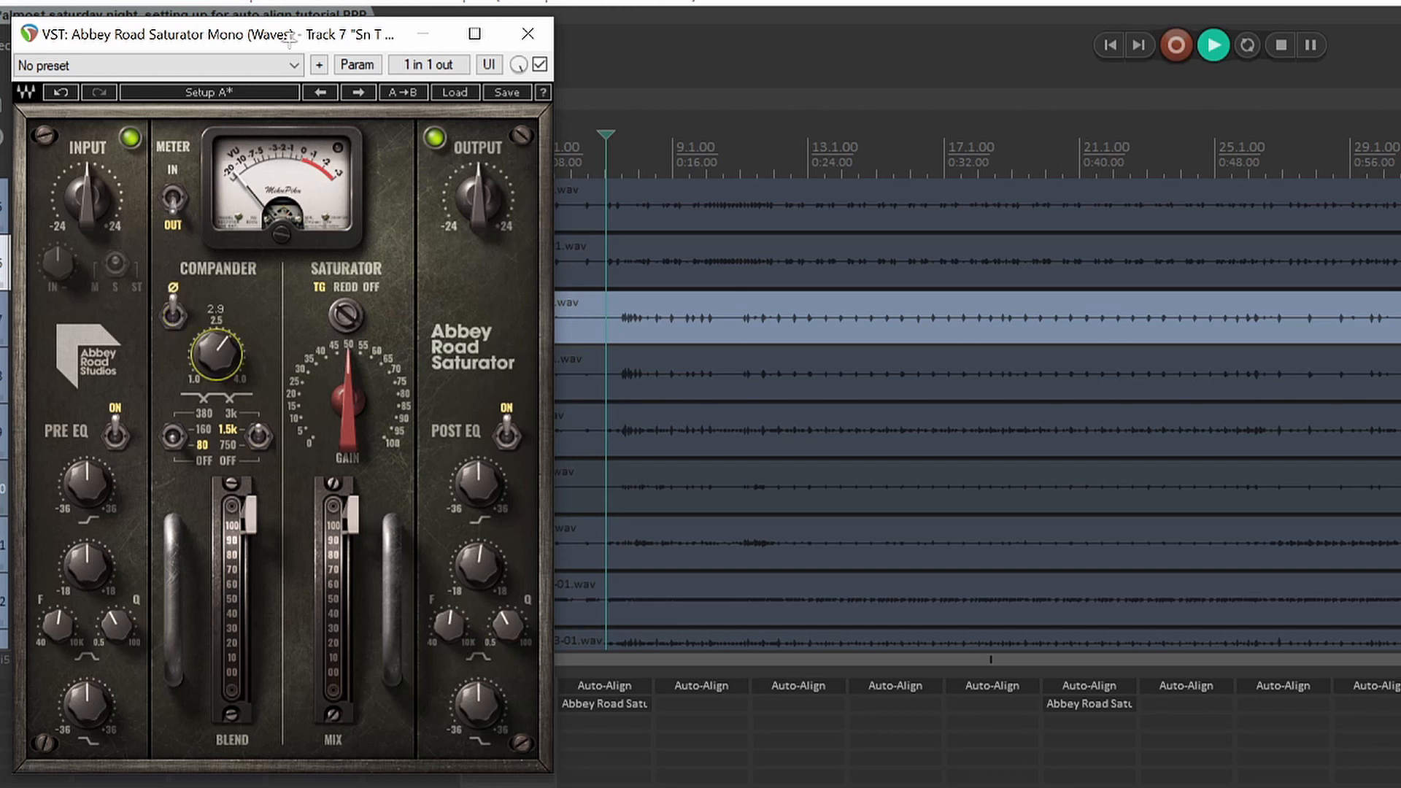
# Adjust the Post EQ upper shelf on the snare top saturator, compare it bypassed and enabled, and close the plug-in window
pyautogui.moveTo(464, 501); pyautogui.dragTo(464, 502)
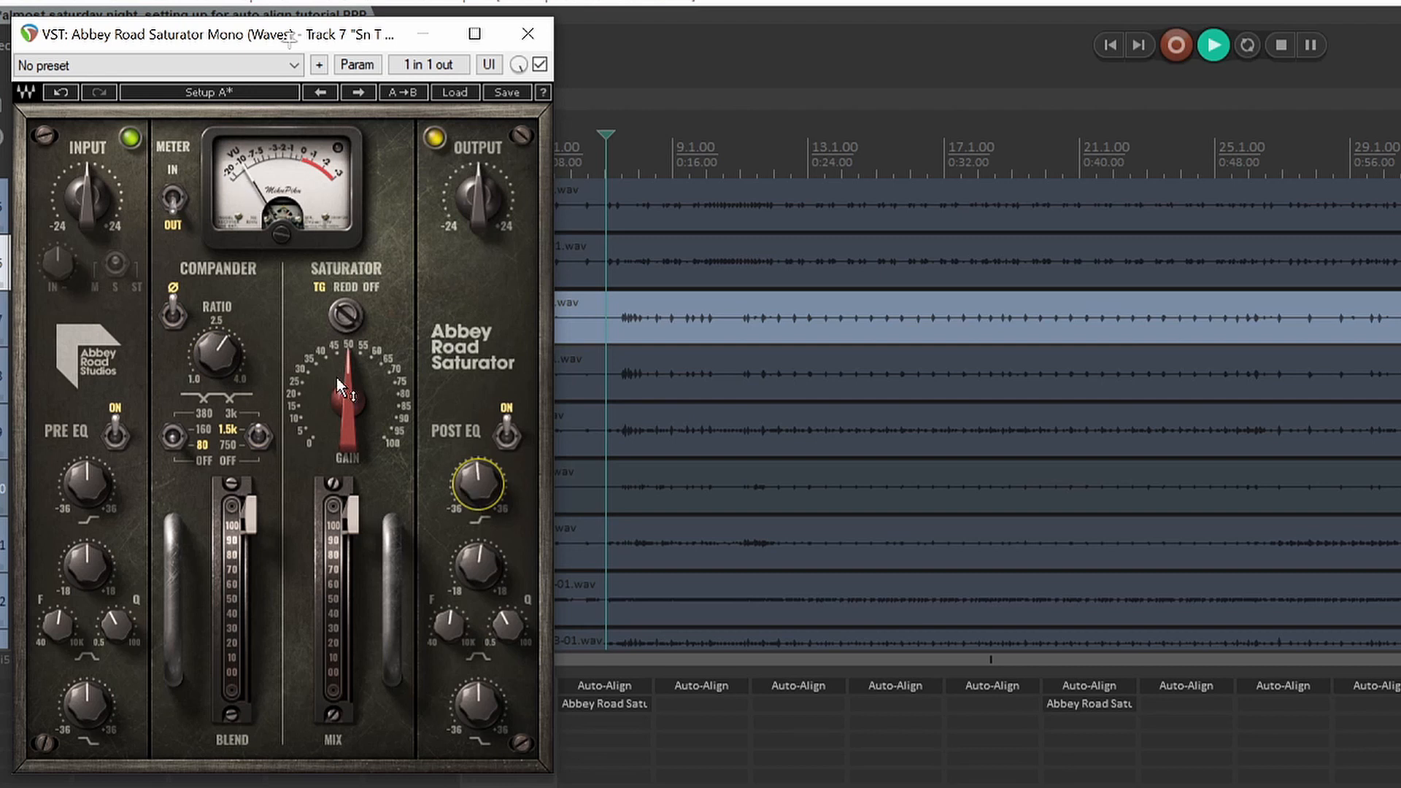
pyautogui.click(539, 65)
pyautogui.click(540, 65)
pyautogui.click(527, 33)
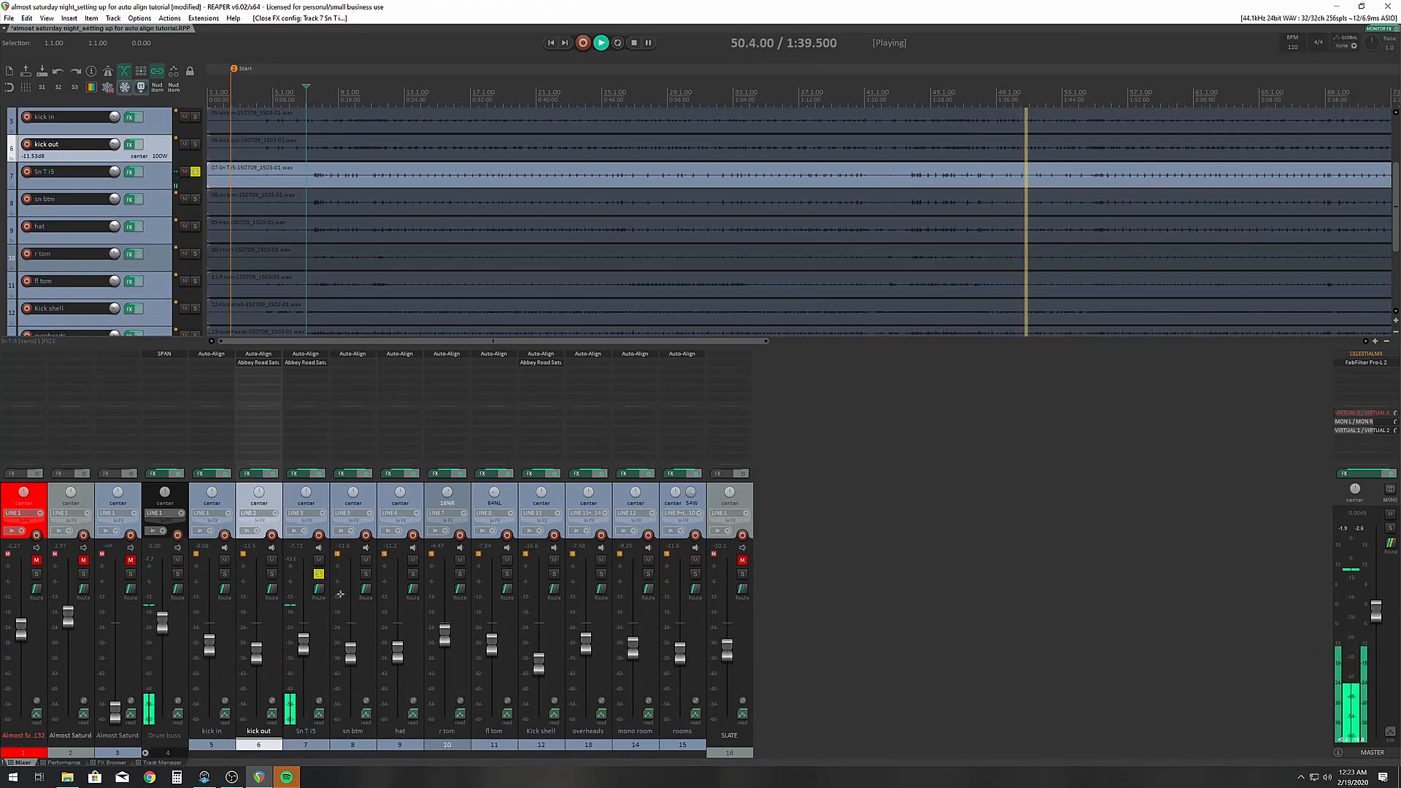
# Unsolo the Sn T i5 track and lower its volume to -8.63 dB in the full mix
pyautogui.click(318, 573)
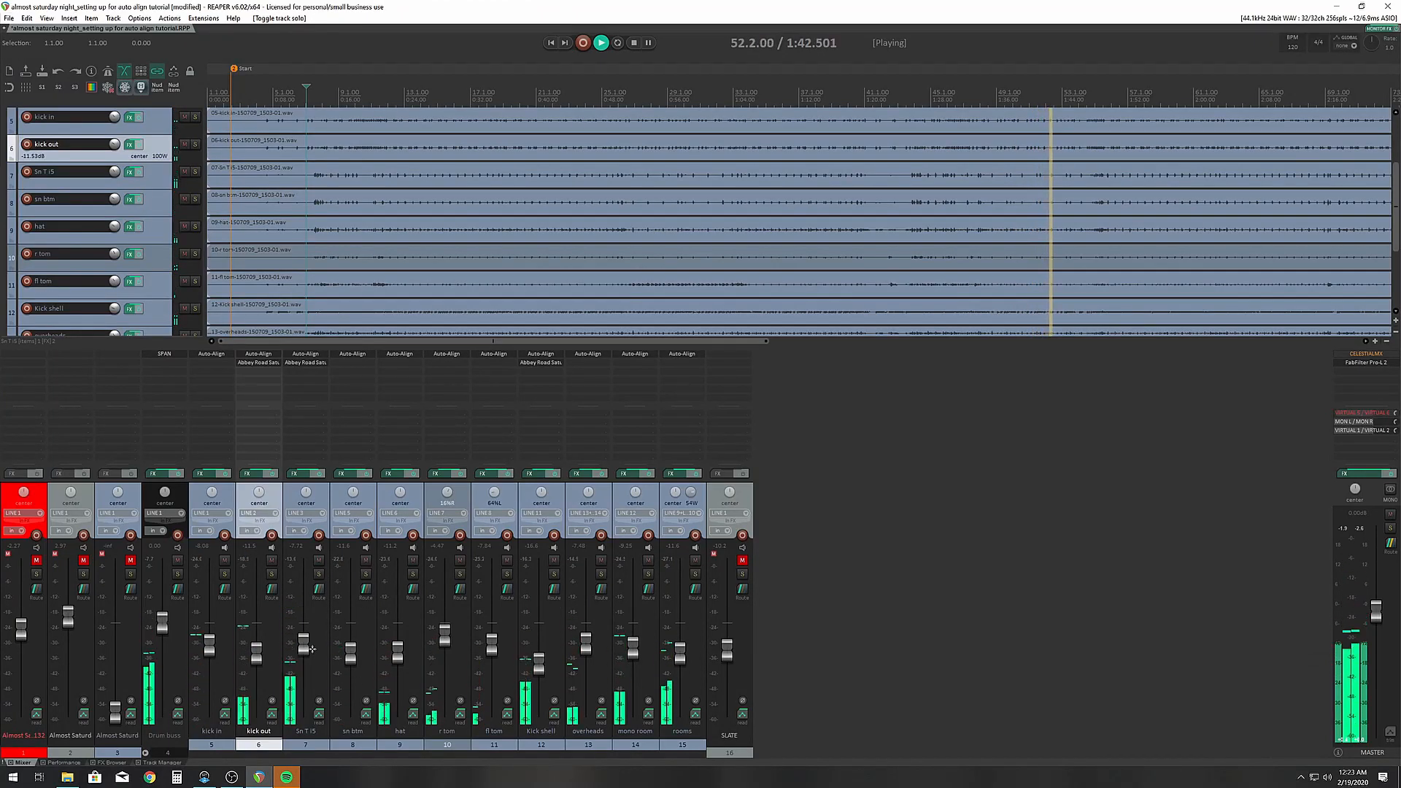
pyautogui.moveTo(307, 649)
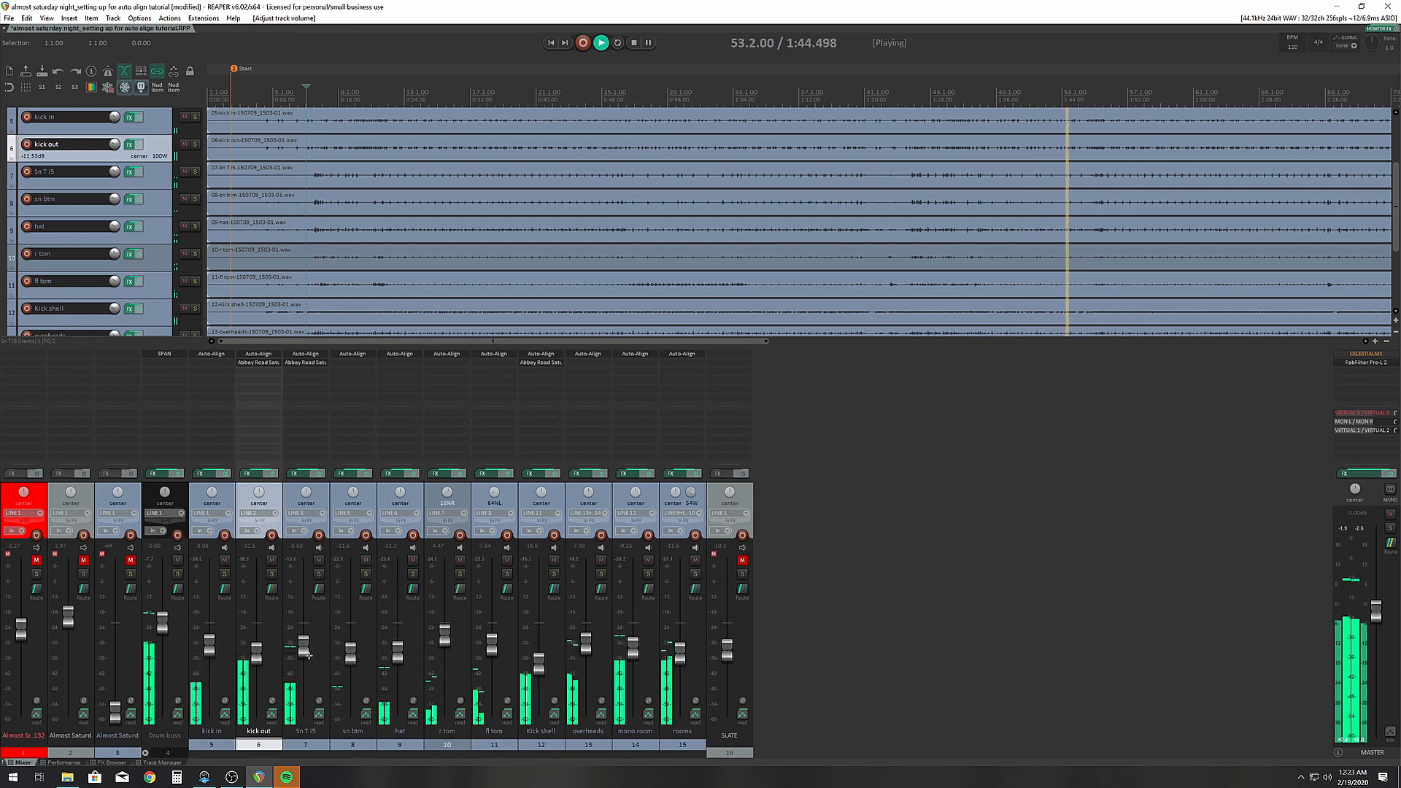
pyautogui.click(322, 412)
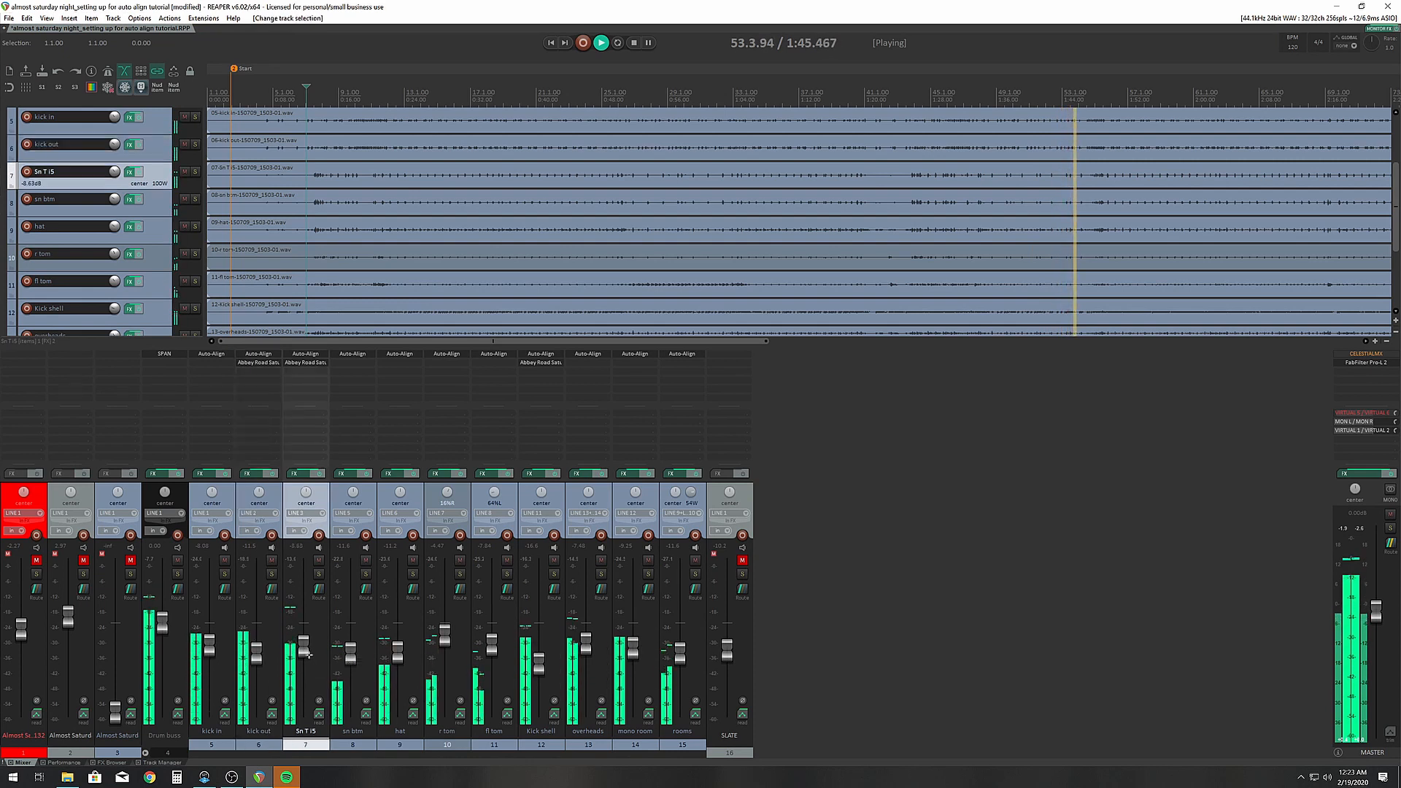
# Compare the snare top saturator bypassed and enabled in the full mix, reduce its saturator gain slightly, and close the plug-in
pyautogui.click(305, 361)
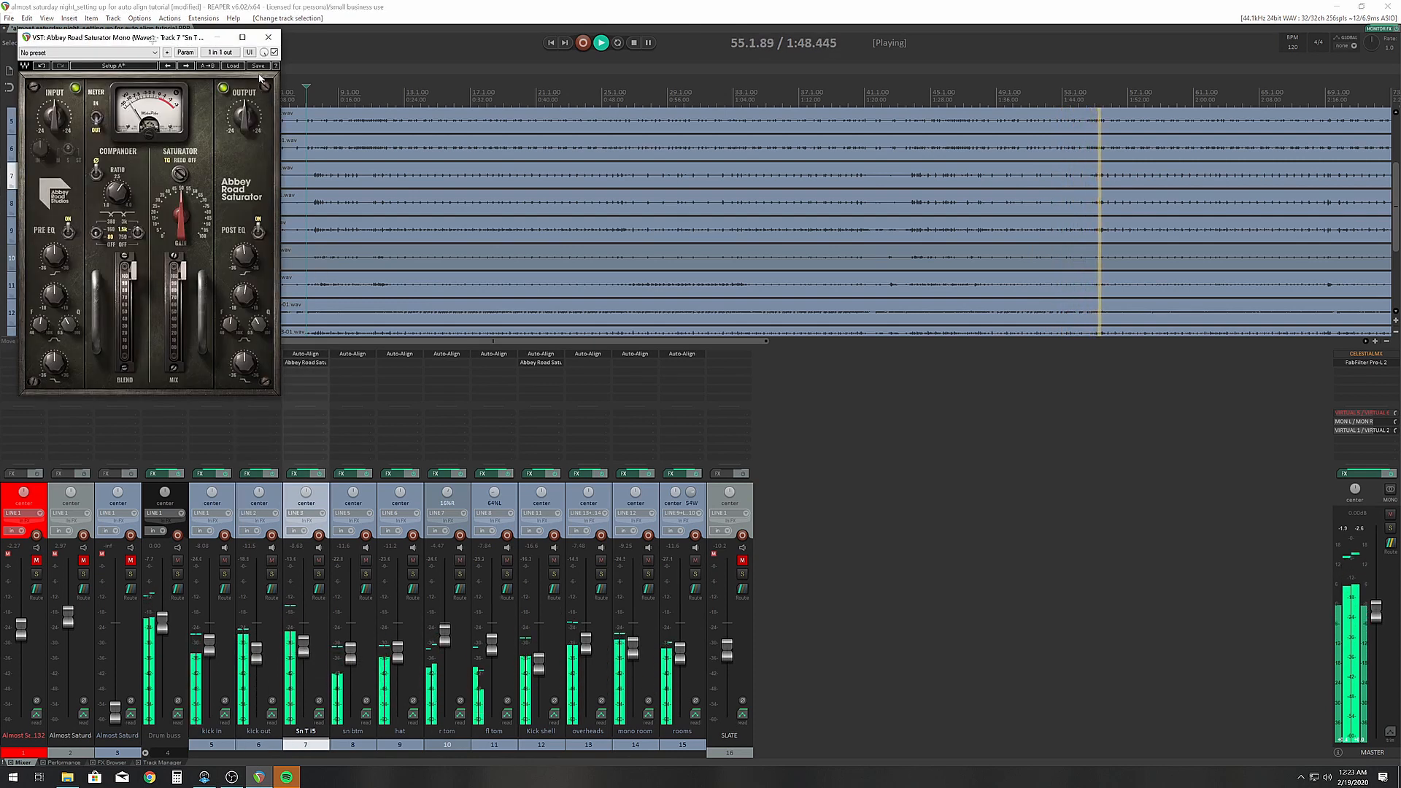
pyautogui.click(275, 53)
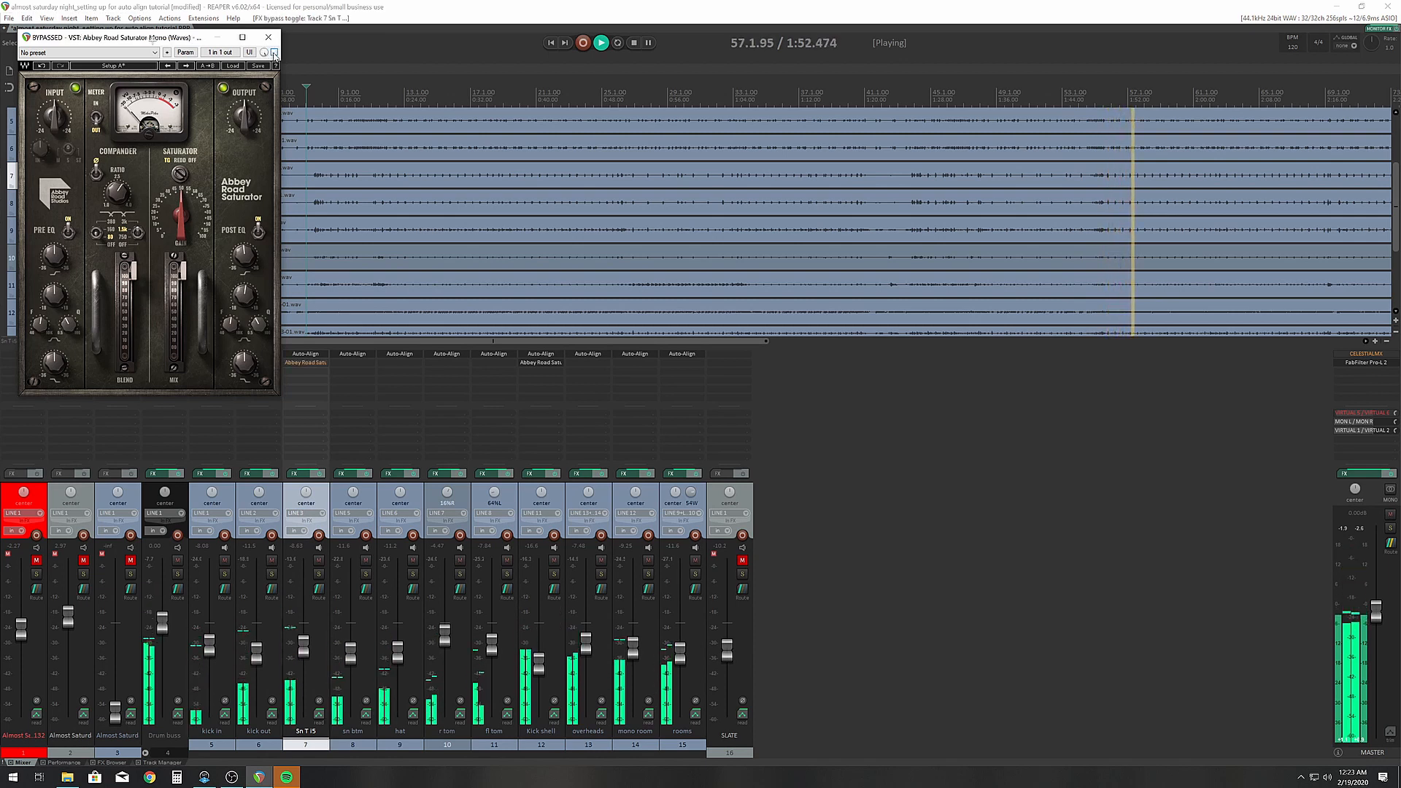
pyautogui.click(274, 53)
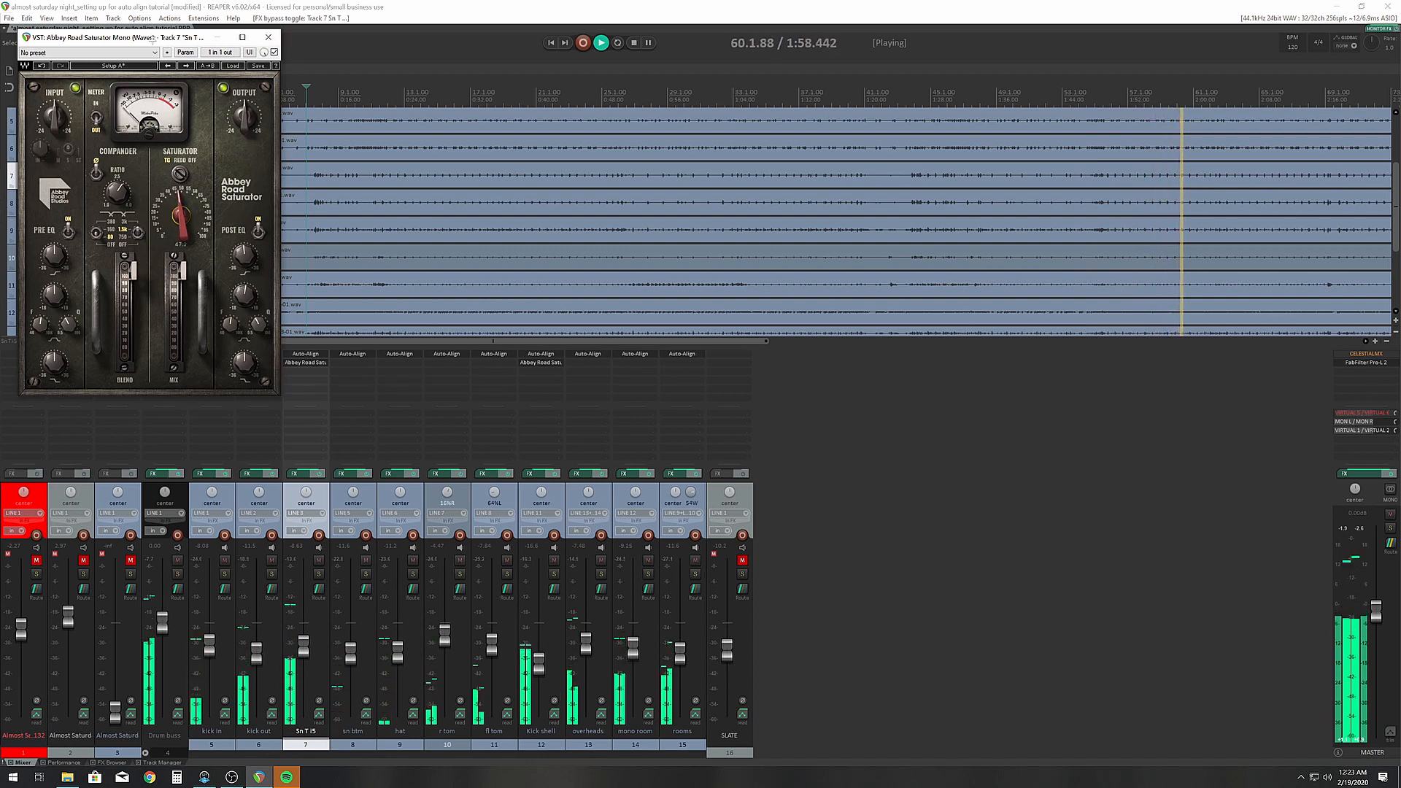
pyautogui.moveTo(181, 215); pyautogui.dragTo(181, 213)
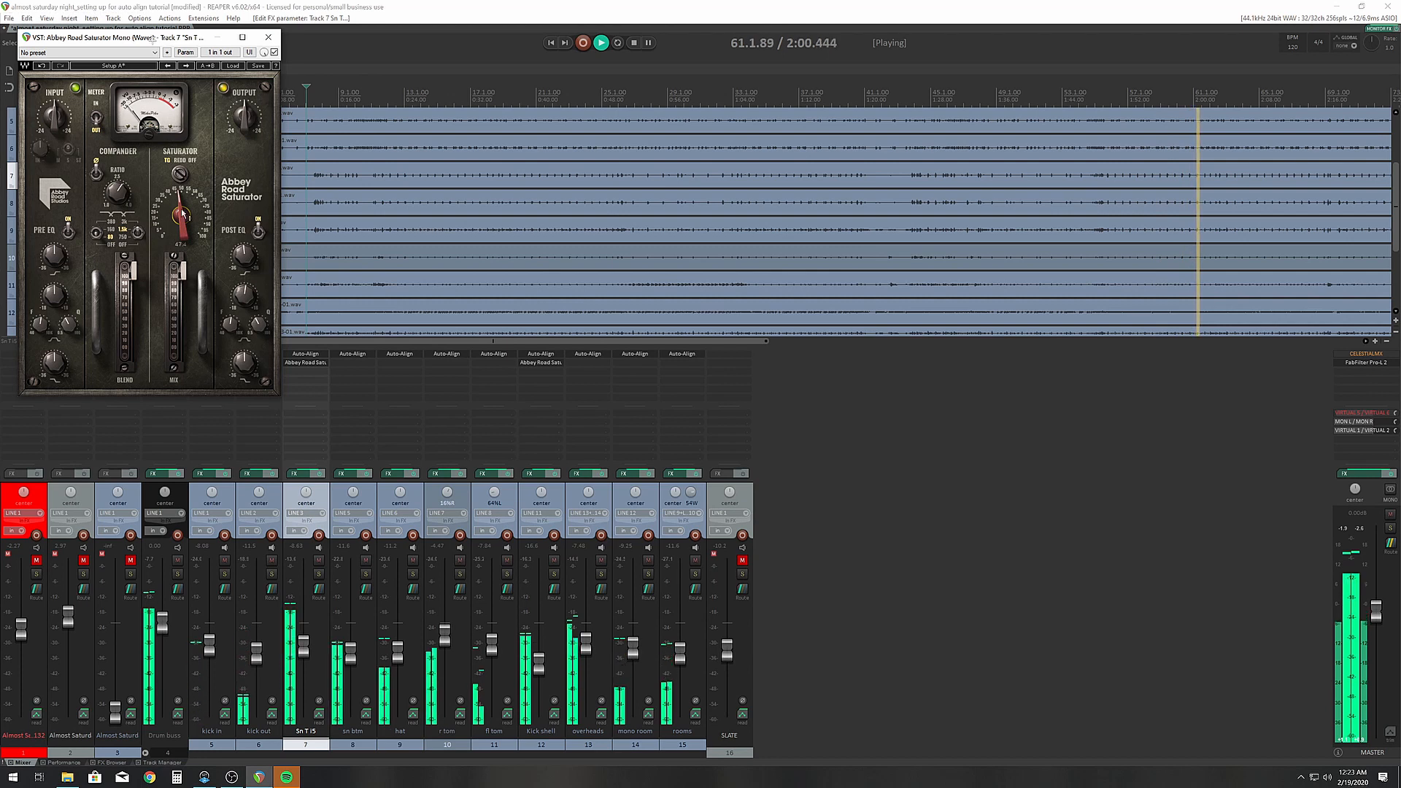
pyautogui.click(268, 37)
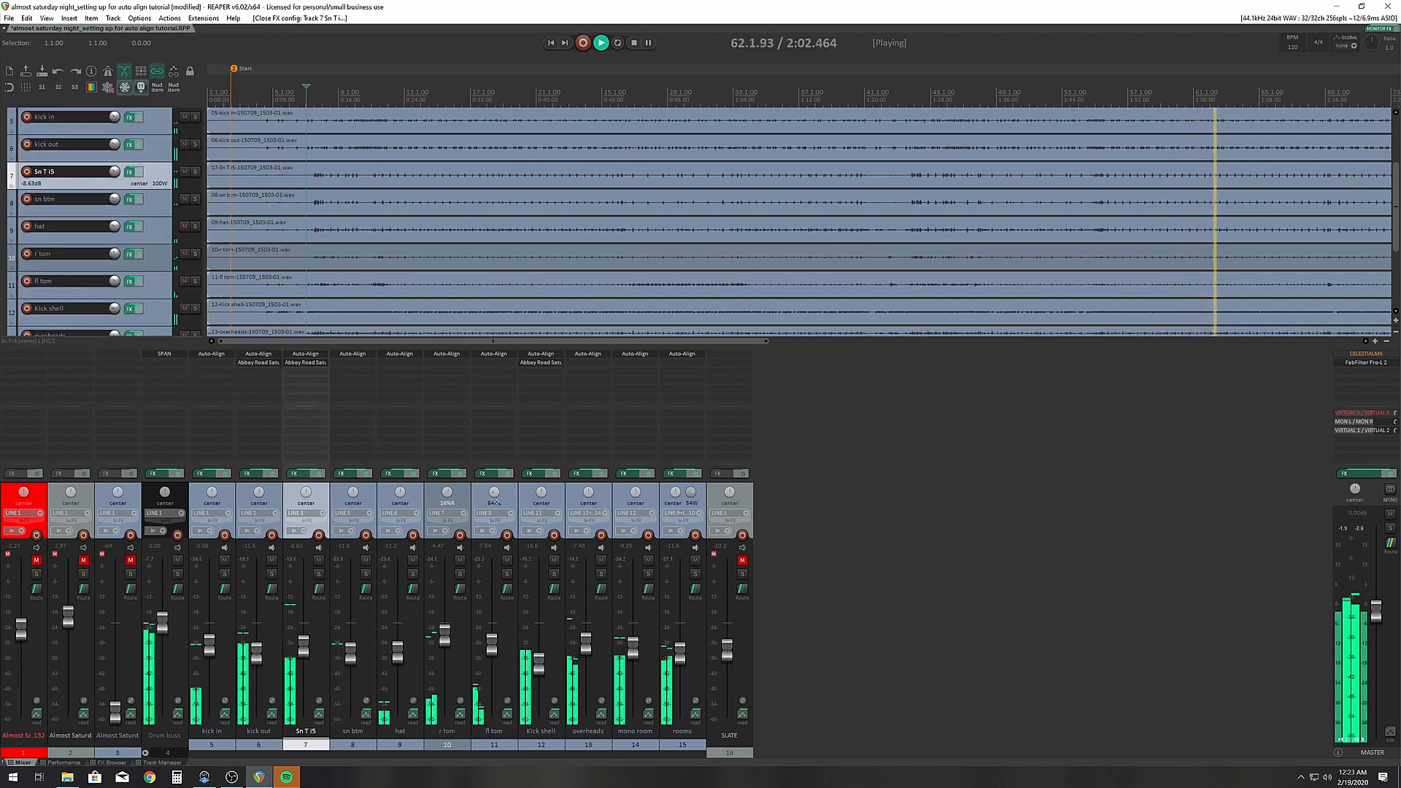
# Rebalance the drum mix by raising Kick shell, setting Sn T i5 to -9.82 dB, and nudging the mono room and kick in volumes
pyautogui.moveTo(632, 653)
pyautogui.moveTo(633, 653); pyautogui.dragTo(632, 649)
pyautogui.moveTo(538, 659); pyautogui.dragTo(540, 648)
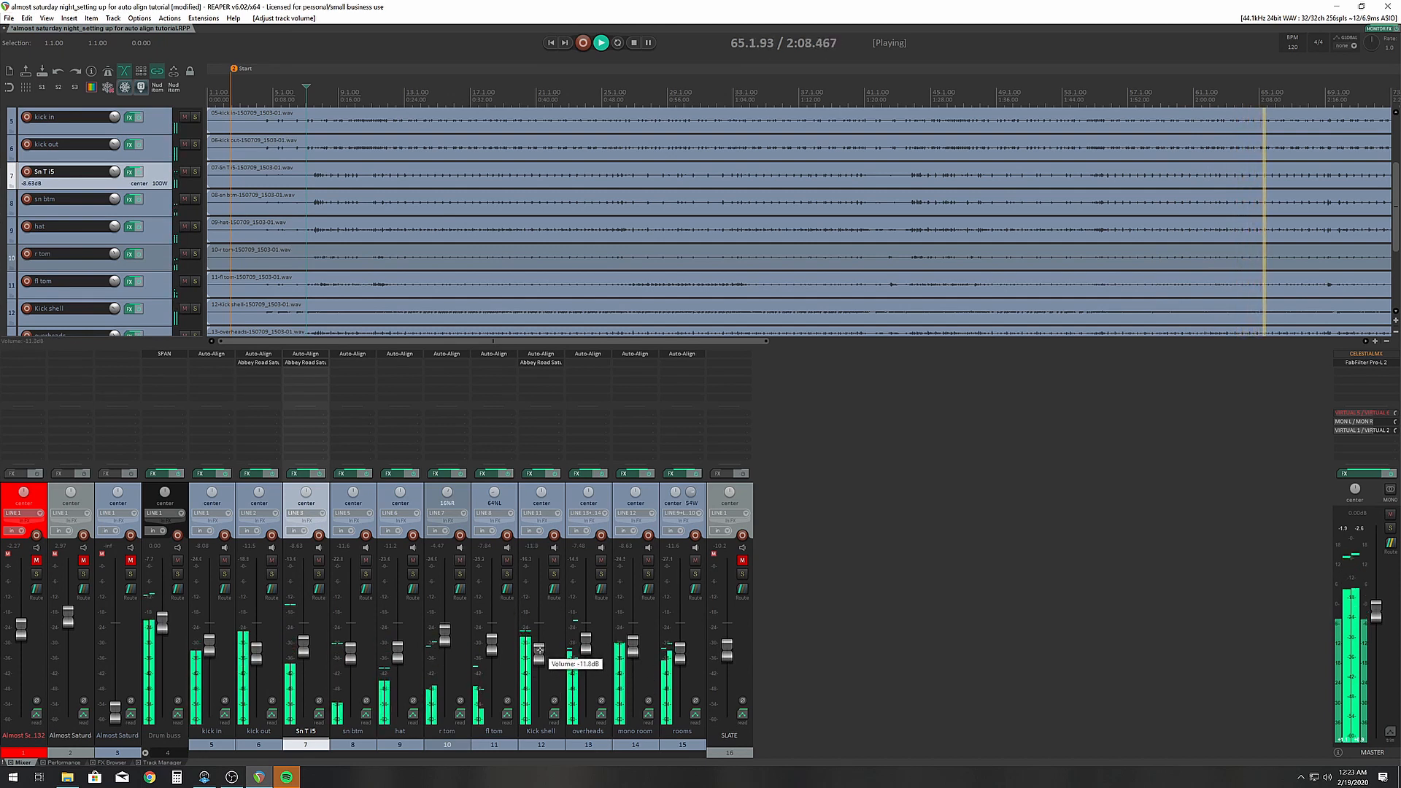
pyautogui.moveTo(304, 647); pyautogui.dragTo(301, 650)
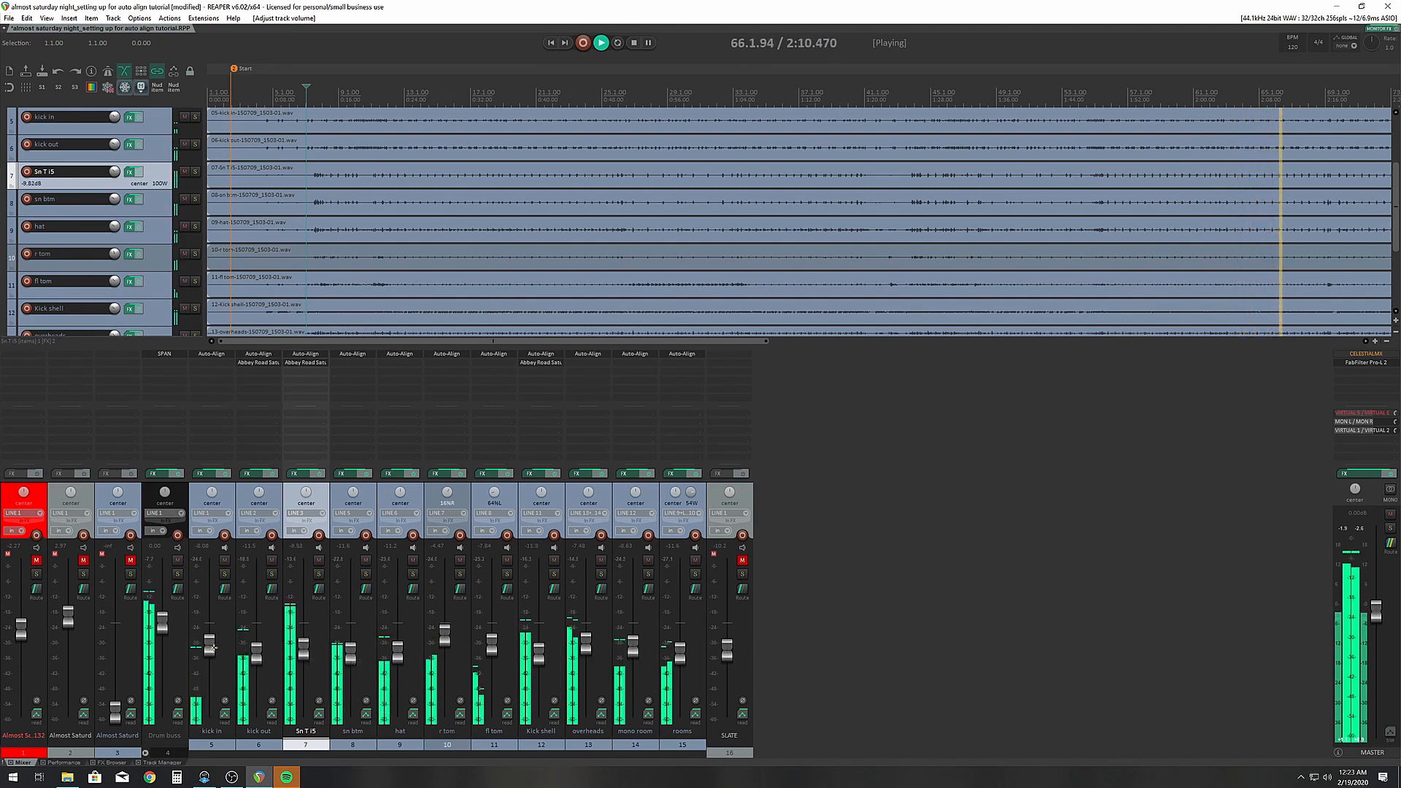
pyautogui.moveTo(212, 647); pyautogui.dragTo(210, 650)
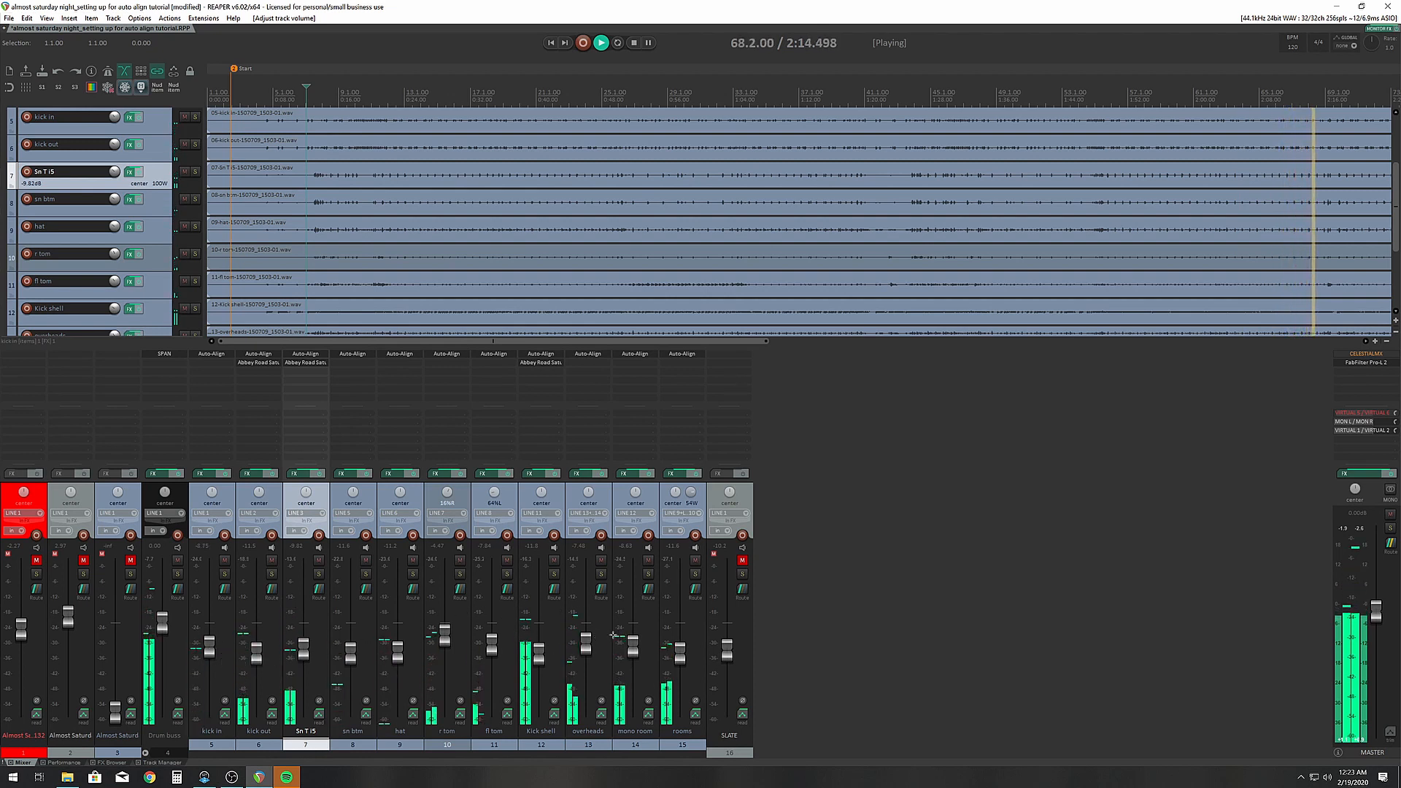
# Solo the mono room track, copy Kick shell's Abbey Road Saturator onto it, and open the copy in a repositioned window
pyautogui.click(648, 574)
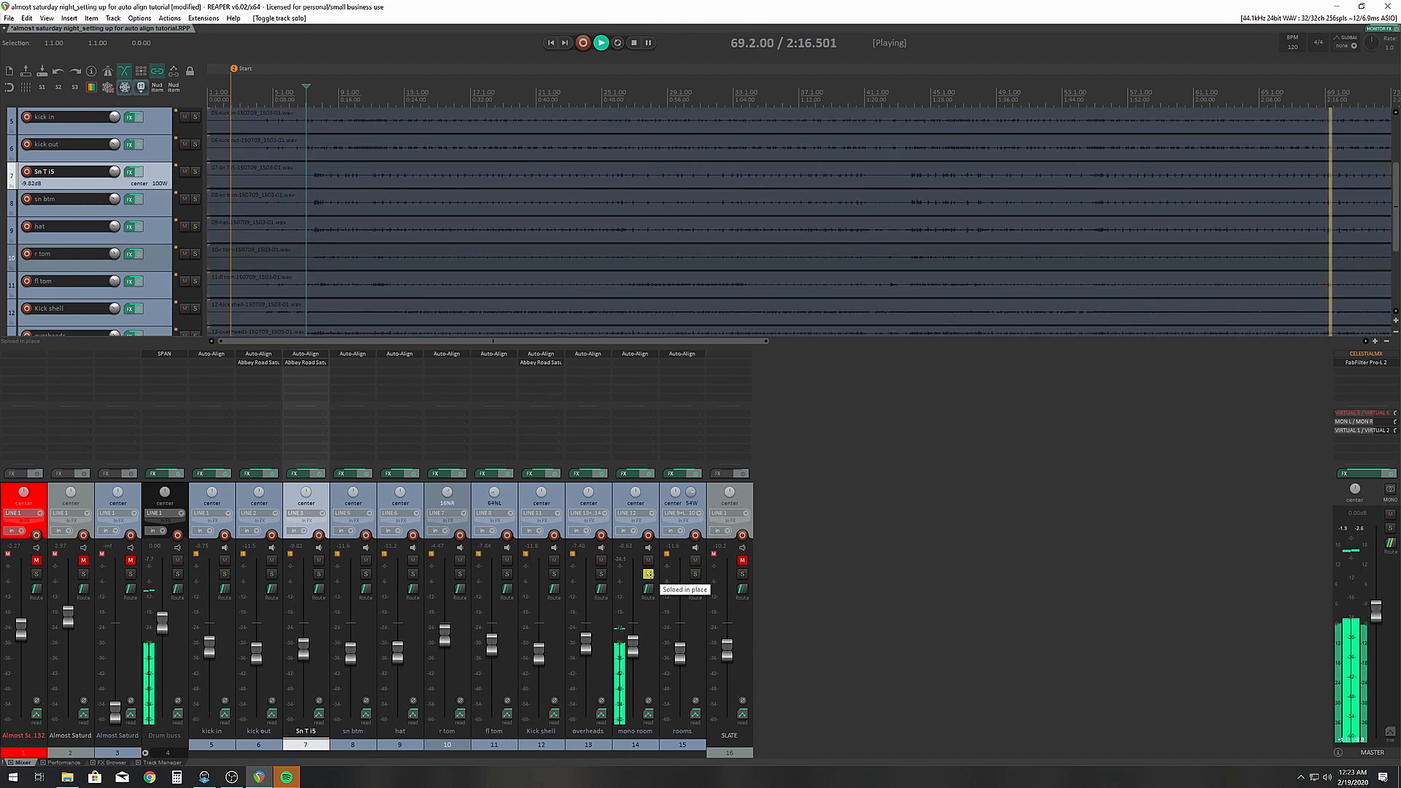
pyautogui.moveTo(633, 646); pyautogui.dragTo(633, 644)
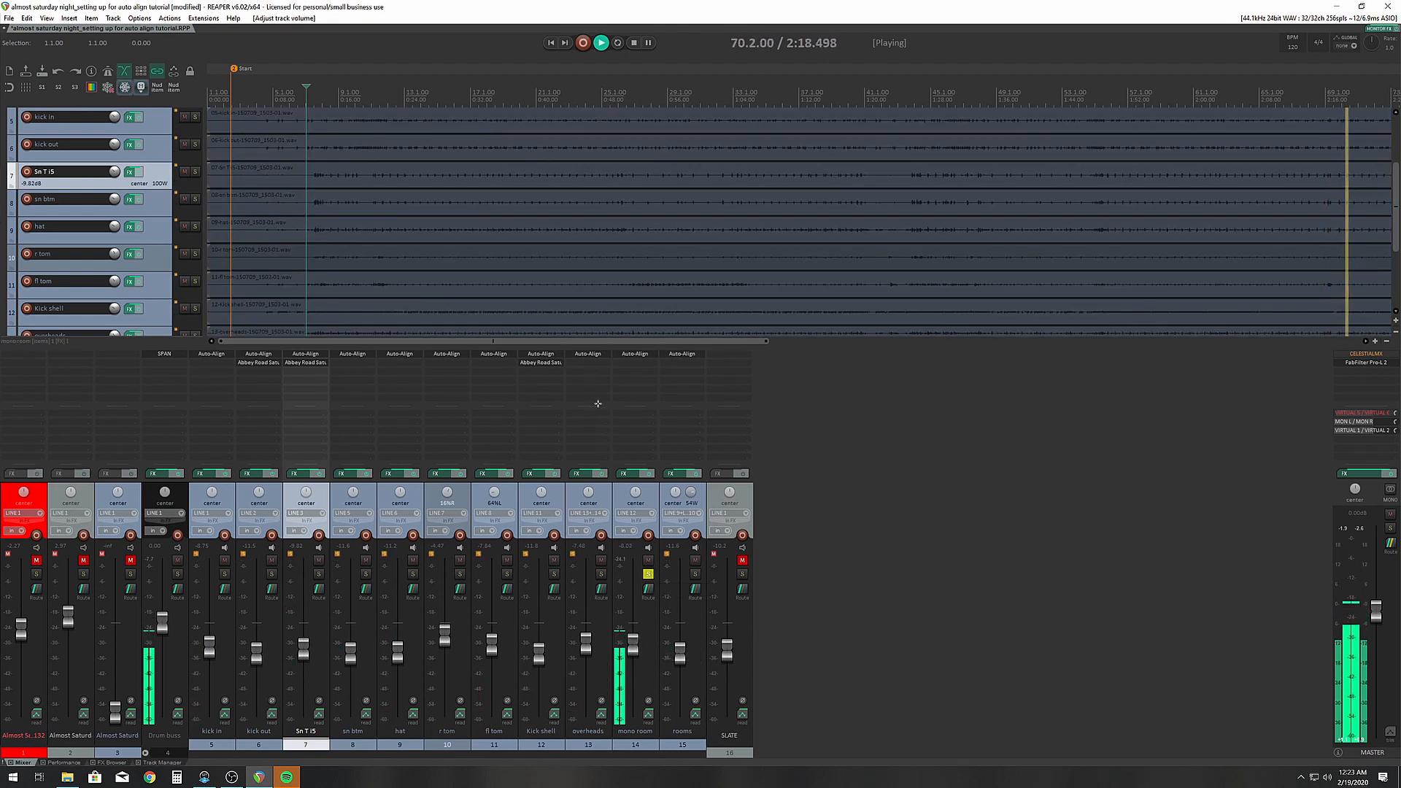
pyautogui.press('space')
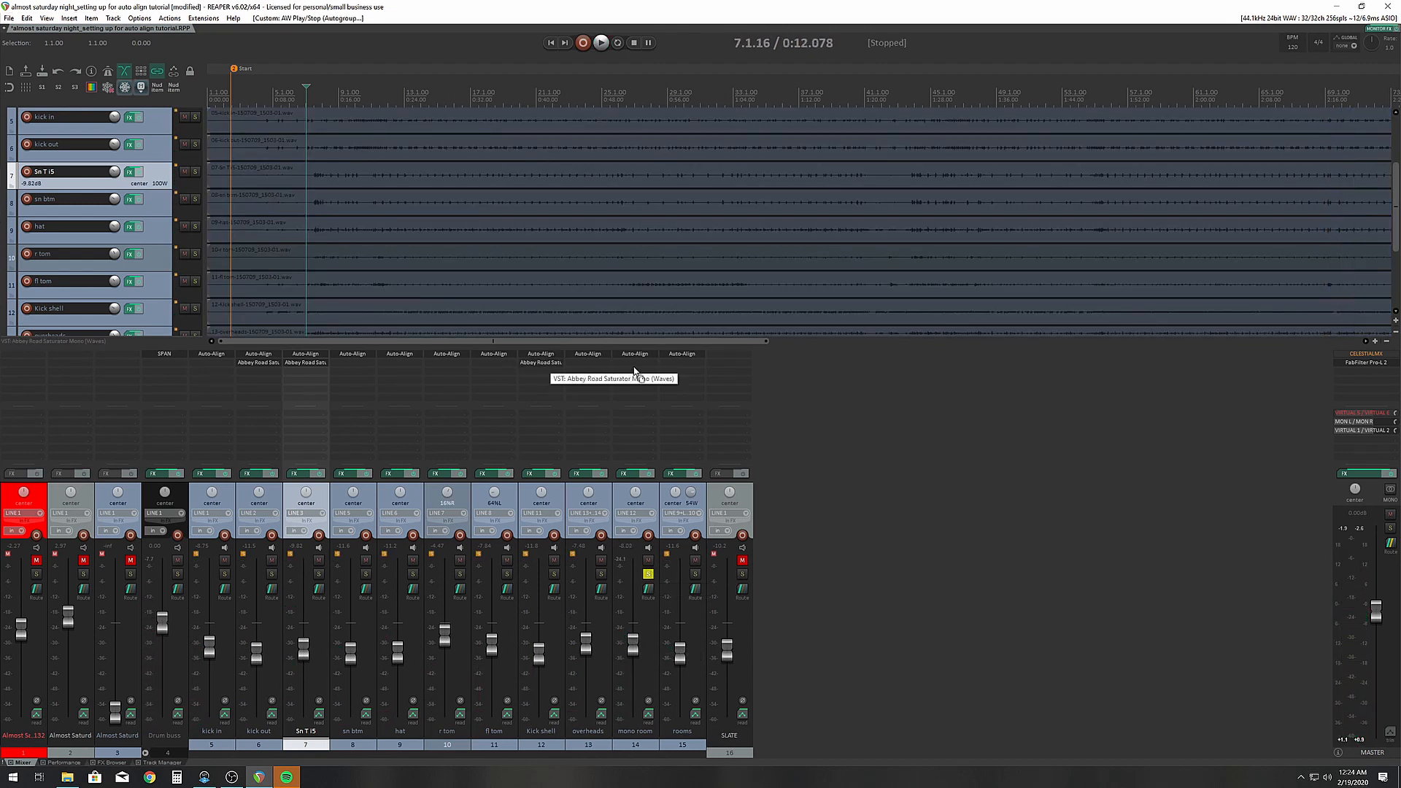
pyautogui.moveTo(634, 370); pyautogui.dragTo(635, 362)
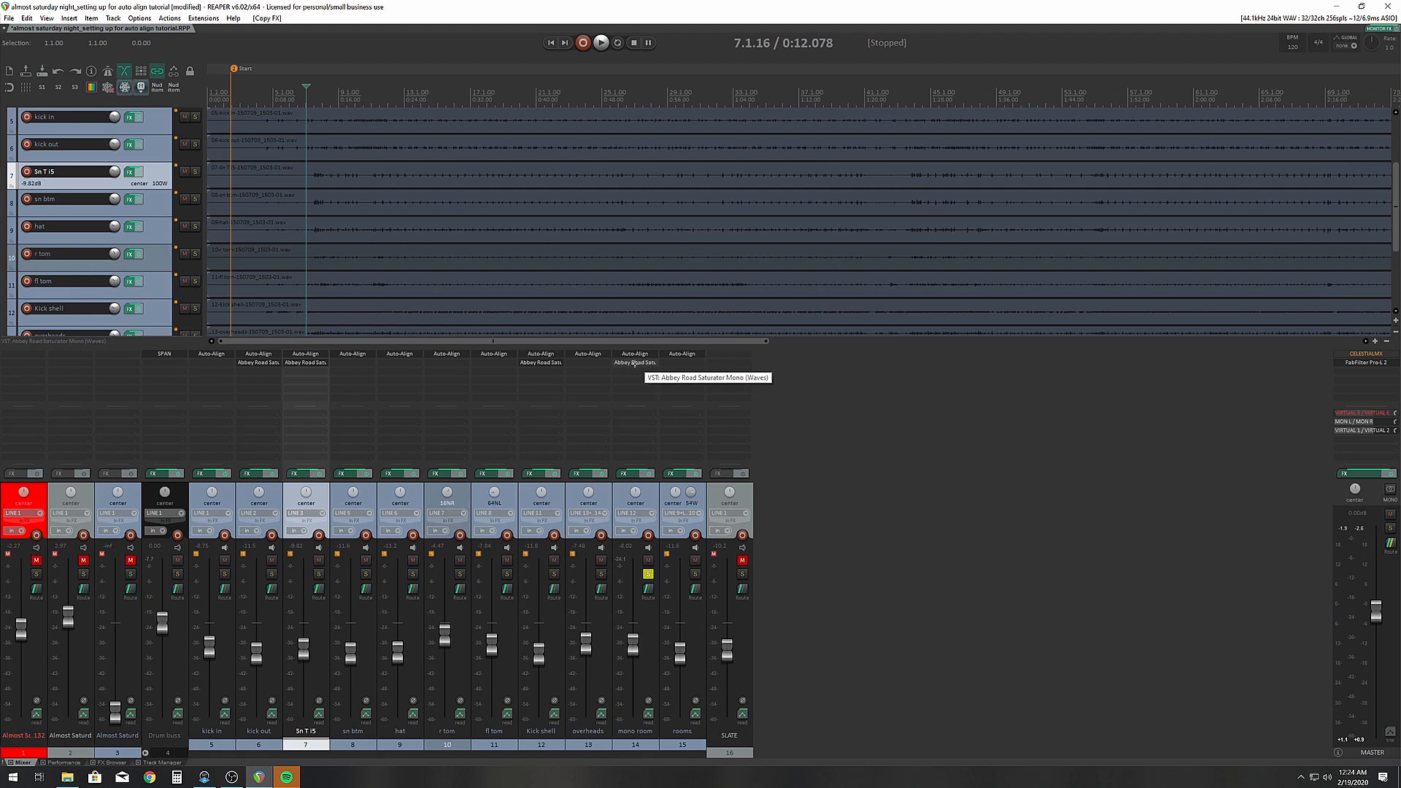
pyautogui.doubleClick(634, 363)
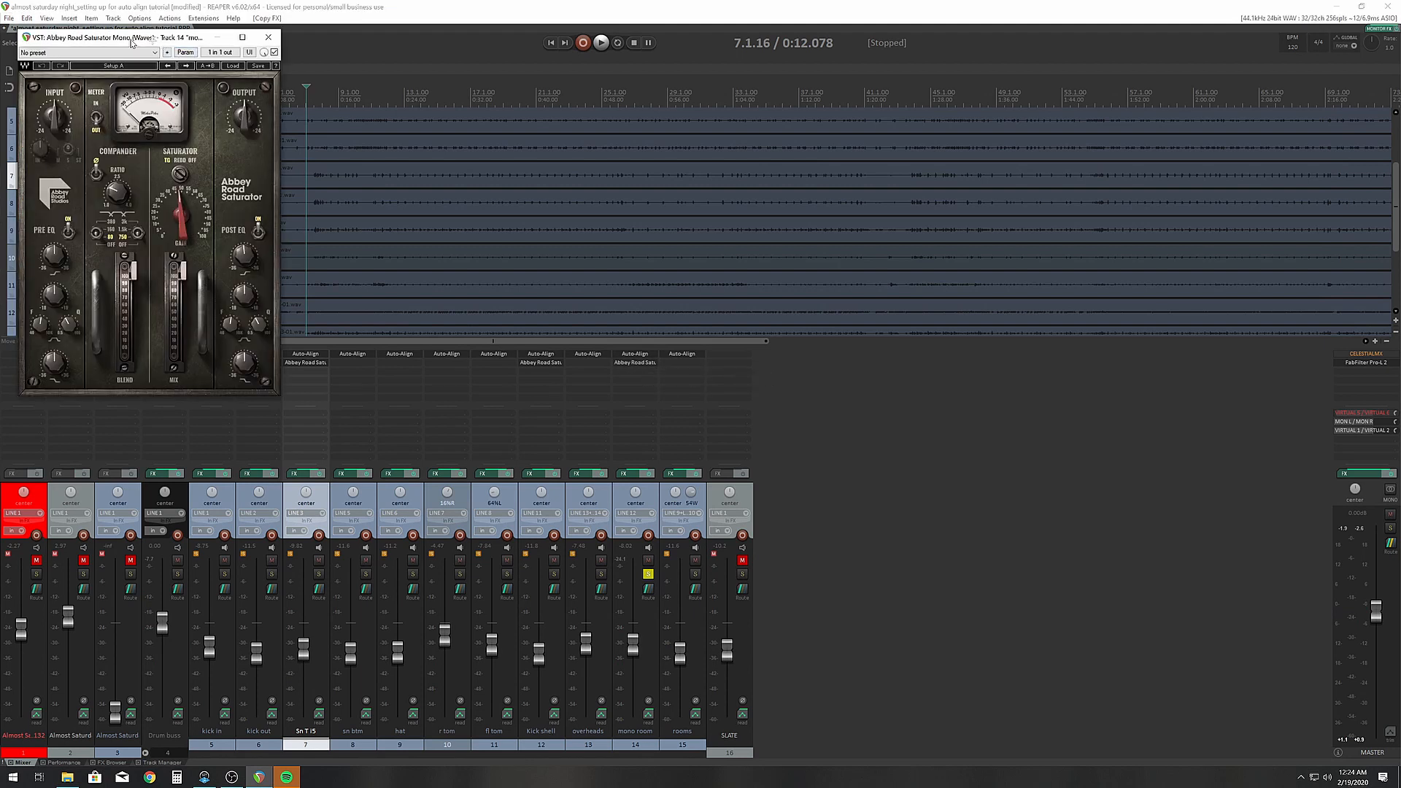
pyautogui.moveTo(131, 42); pyautogui.dragTo(490, 84)
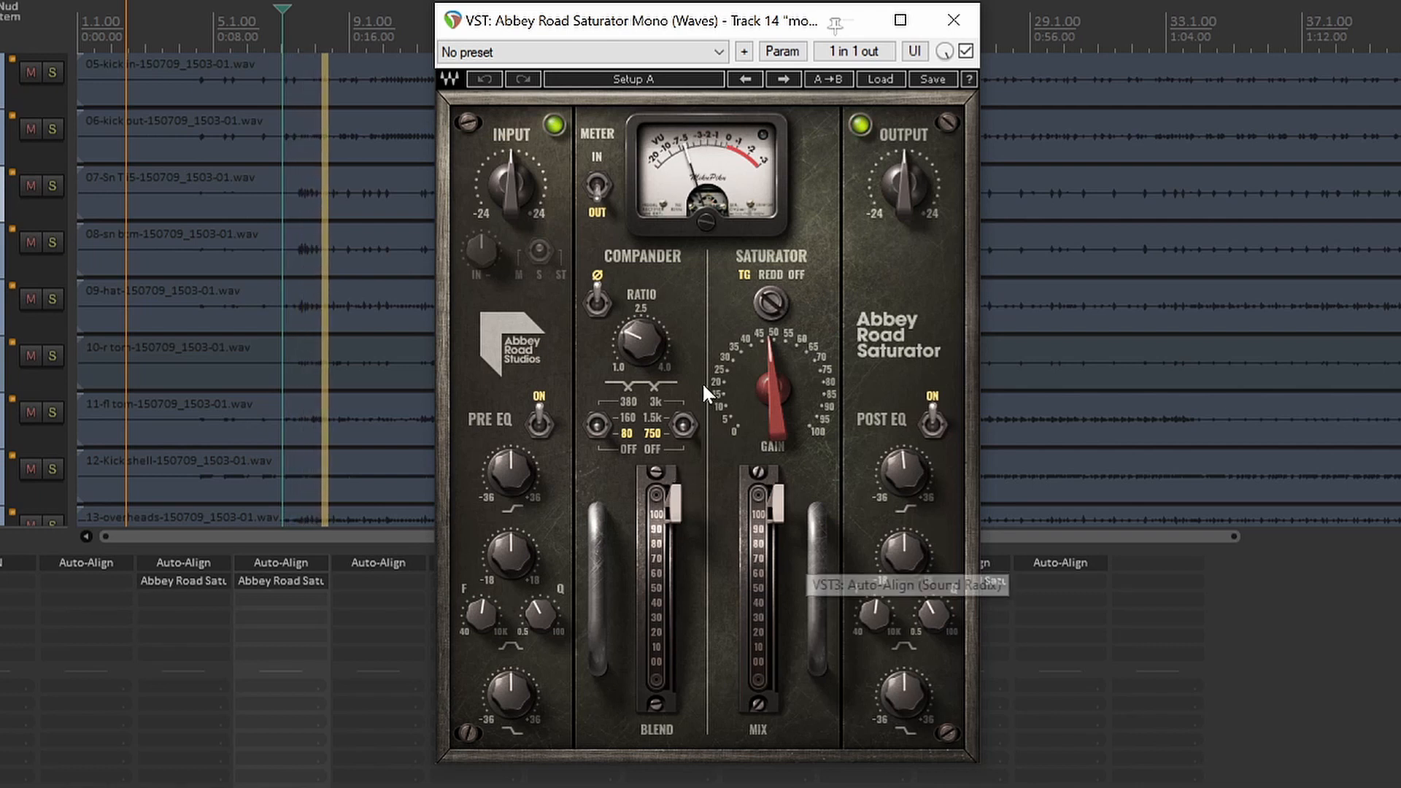
# Compare the mono room saturator bypassed and enabled with compander phase off, and set Post EQ mid gain to -0.14 and upper shelf to -10.51
pyautogui.click(967, 52)
pyautogui.click(597, 304)
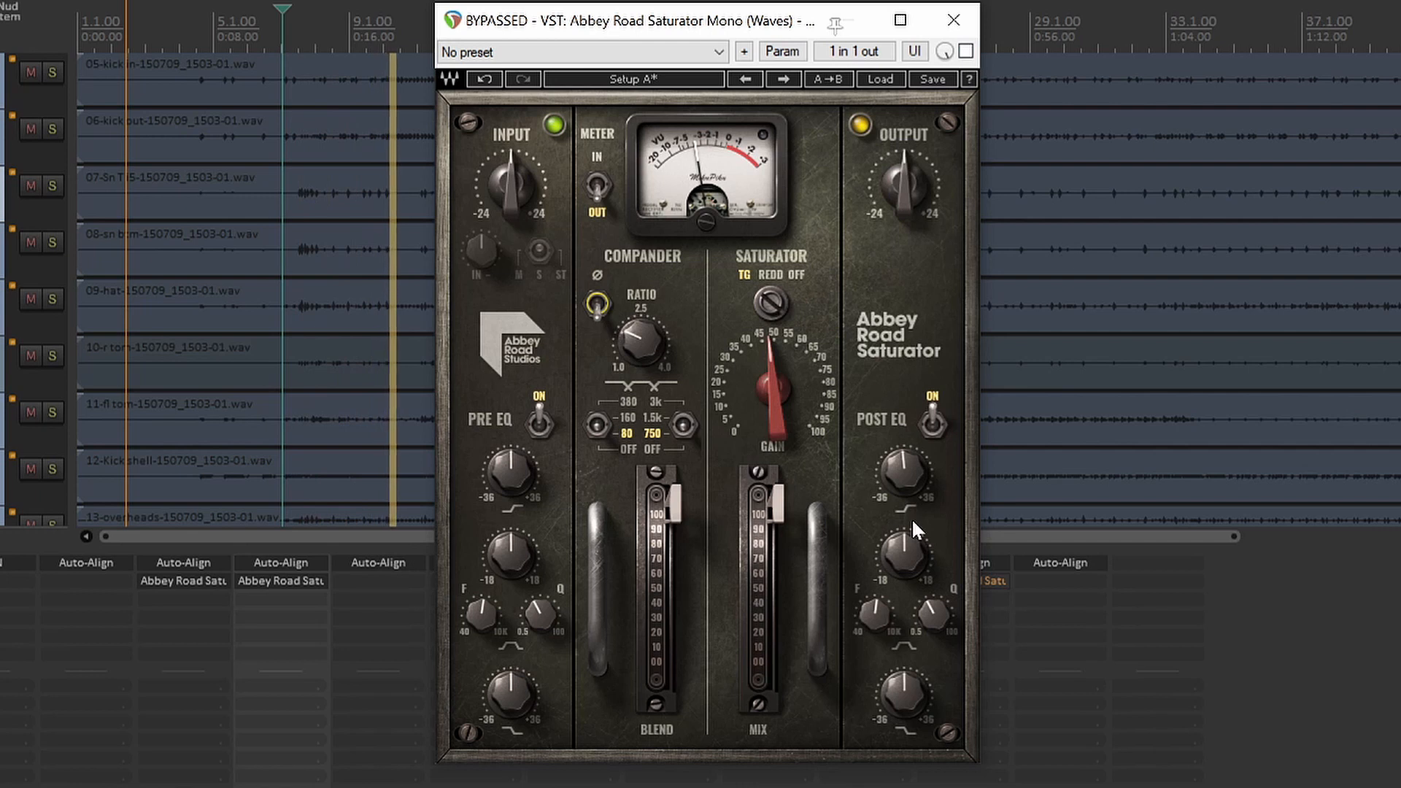
pyautogui.click(967, 52)
pyautogui.moveTo(903, 541); pyautogui.dragTo(902, 543)
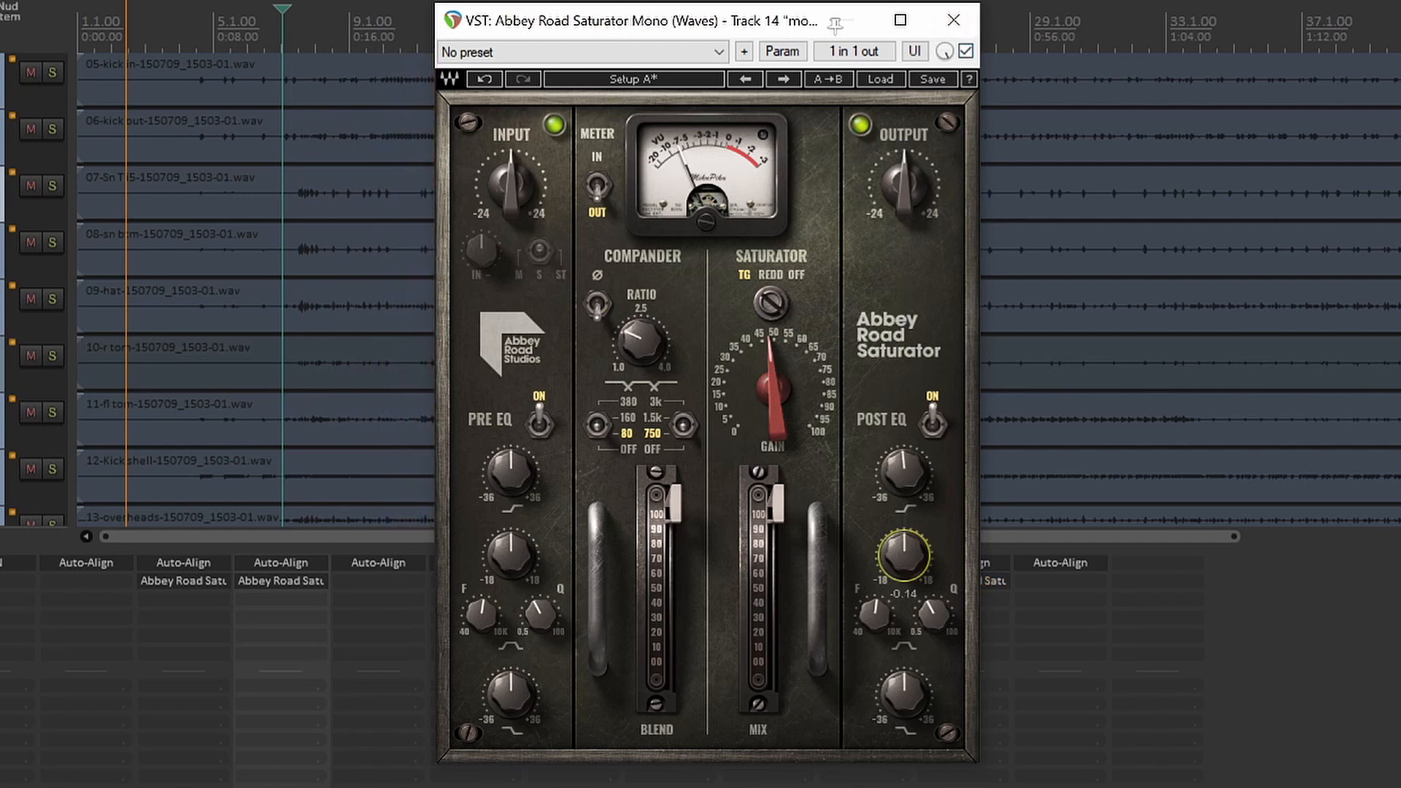
pyautogui.moveTo(907, 489); pyautogui.dragTo(907, 497)
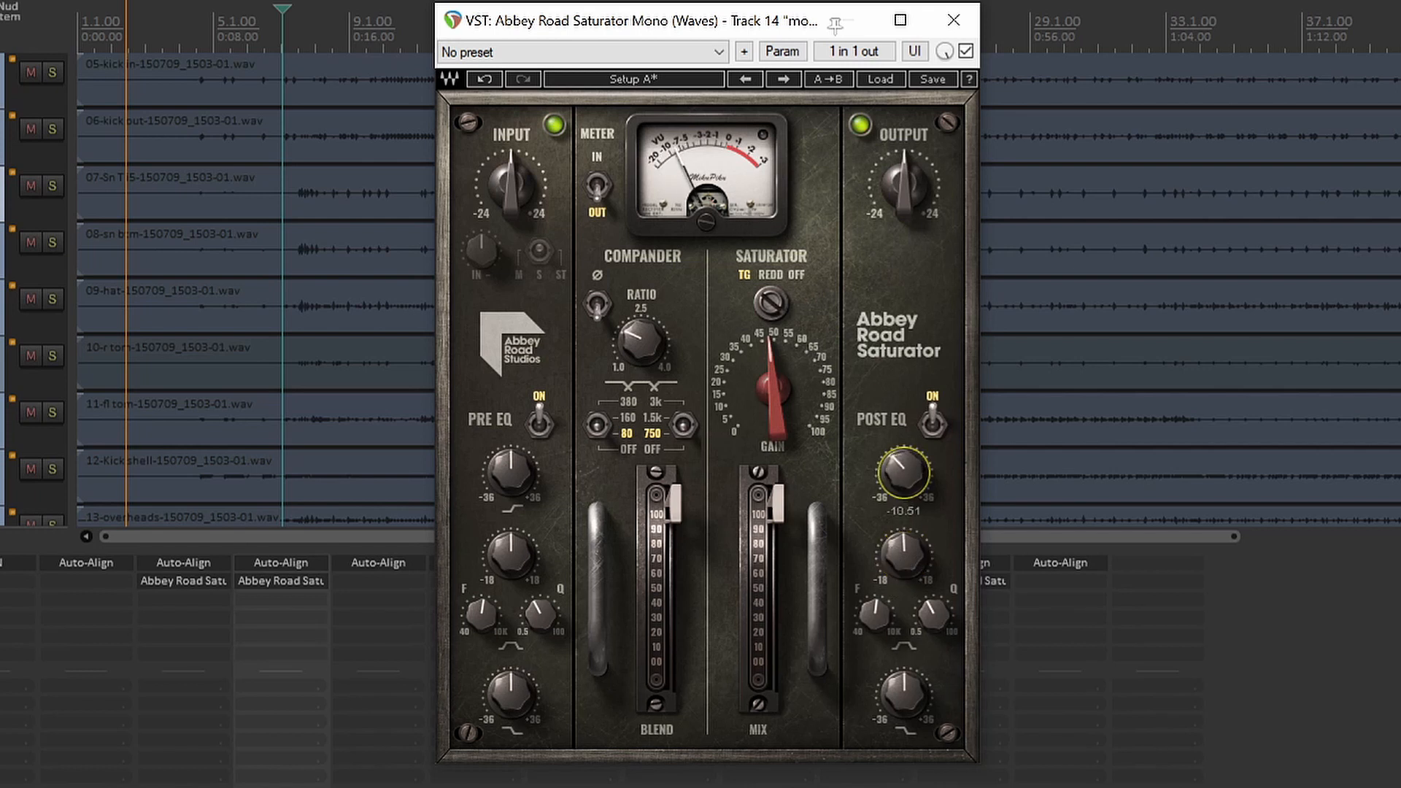
# Turn the mono room compander's phase on, audition its crossovers, settling on 80 and 1.5k, and raise its ratio
pyautogui.click(600, 304)
pyautogui.click(687, 423)
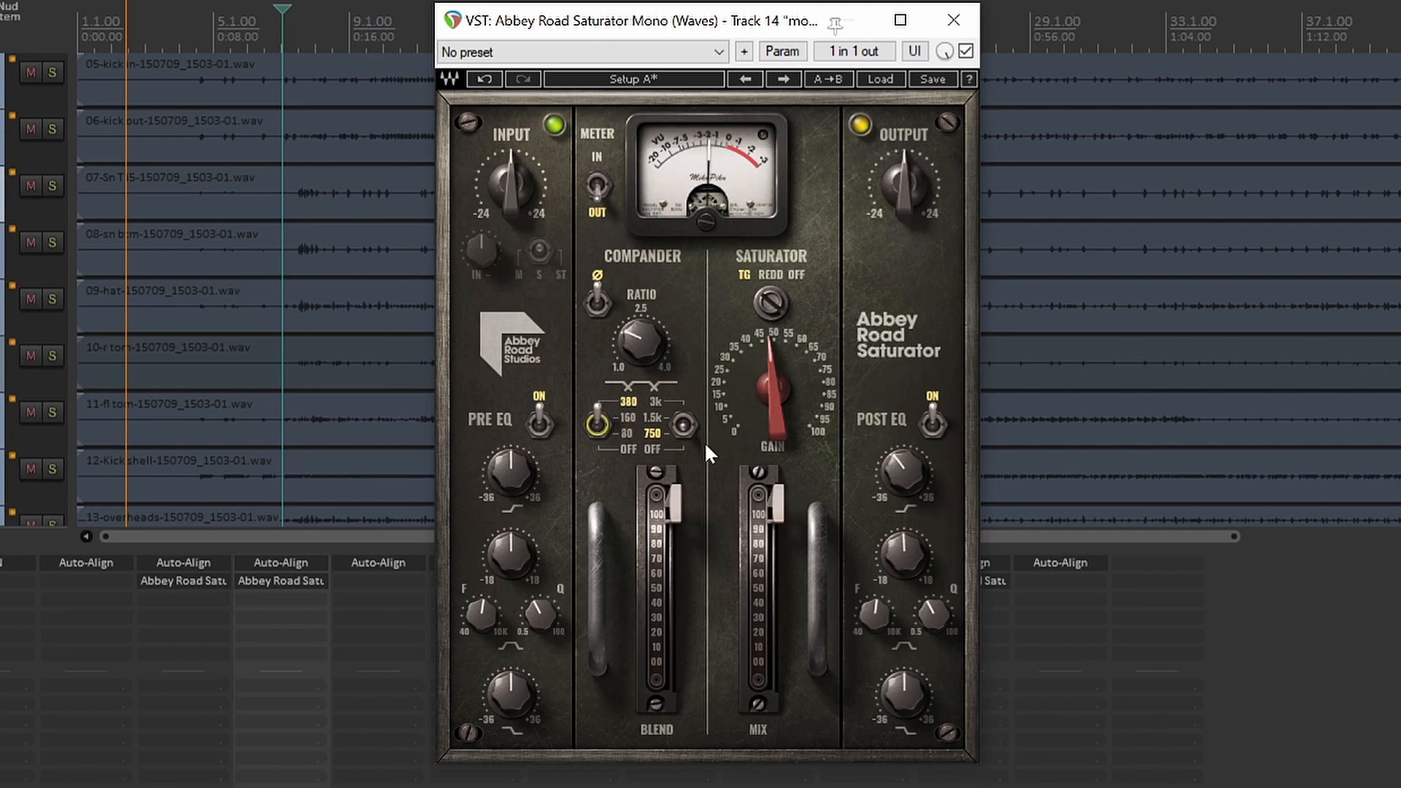
pyautogui.click(685, 426)
pyautogui.click(686, 425)
pyautogui.click(597, 430)
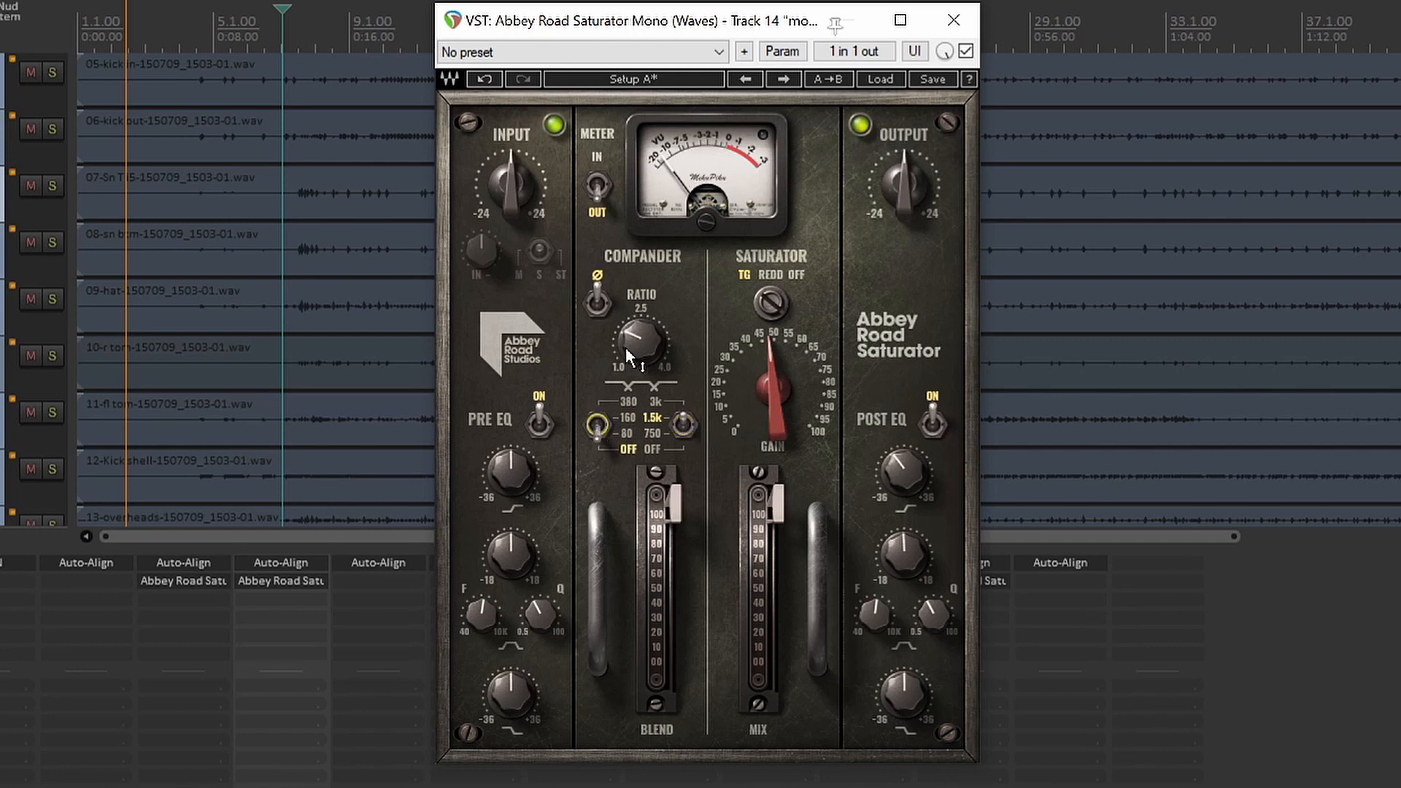
pyautogui.moveTo(630, 346); pyautogui.dragTo(630, 331)
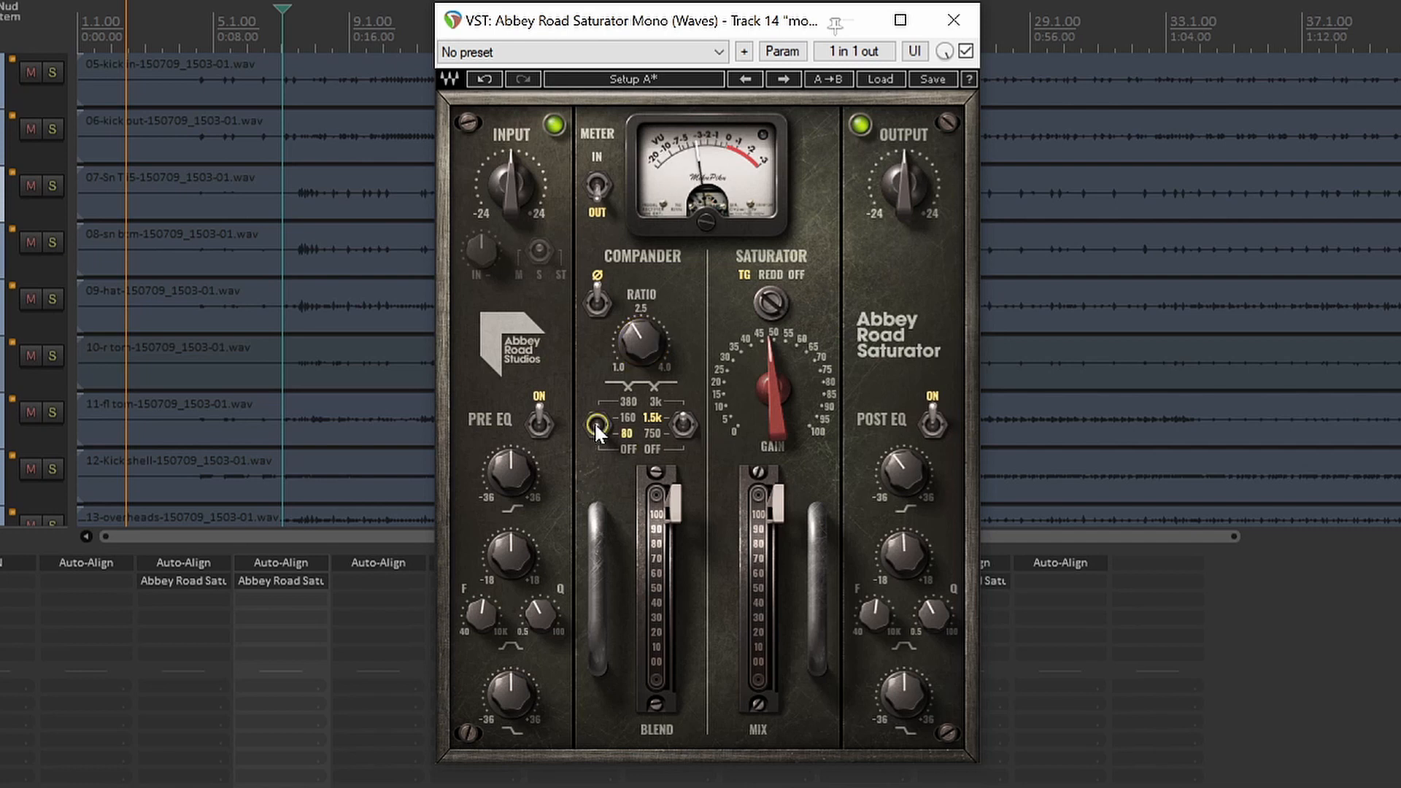
# Audition alternative low and high crossovers on the mono room compander, returning to 80 and 1.5k
pyautogui.click(684, 426)
pyautogui.click(685, 426)
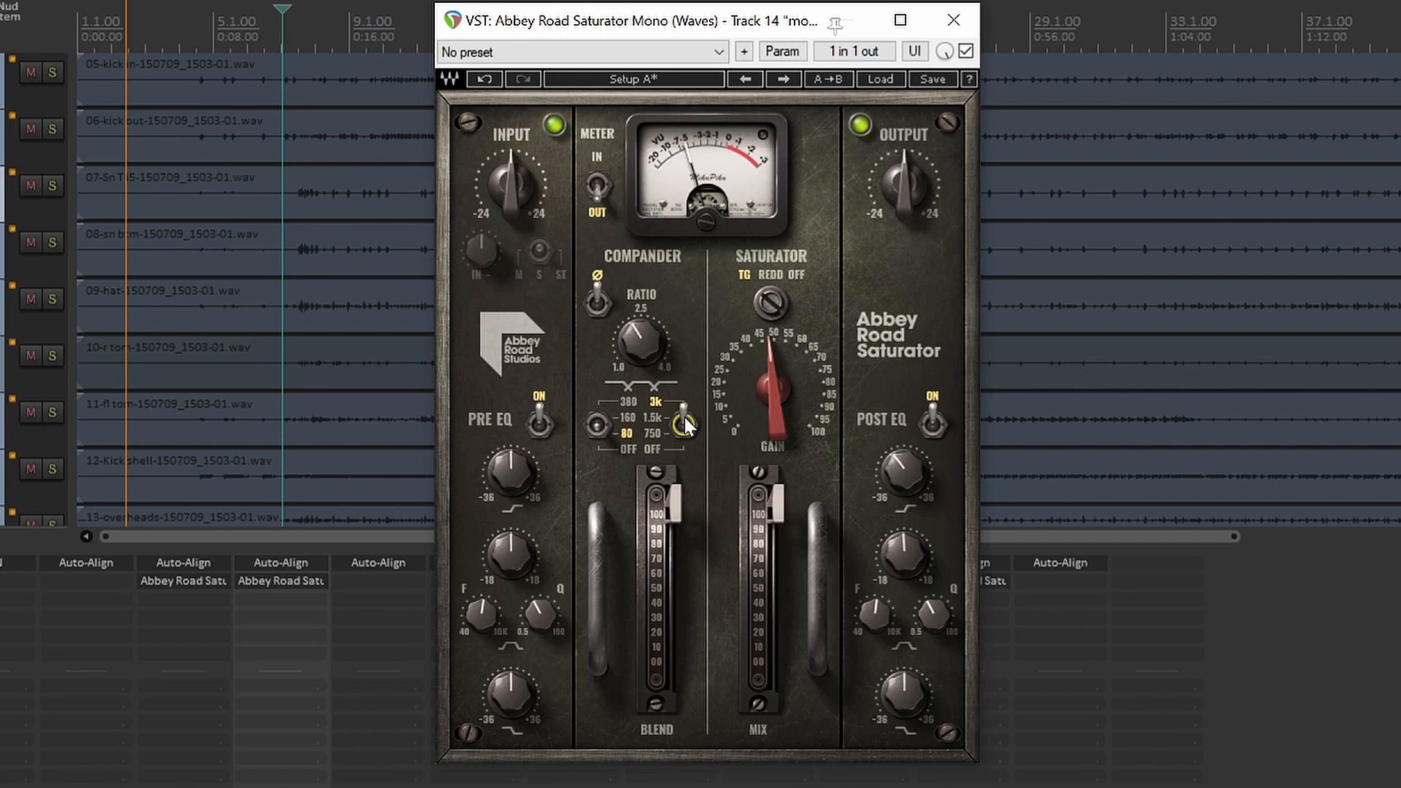
pyautogui.click(596, 423)
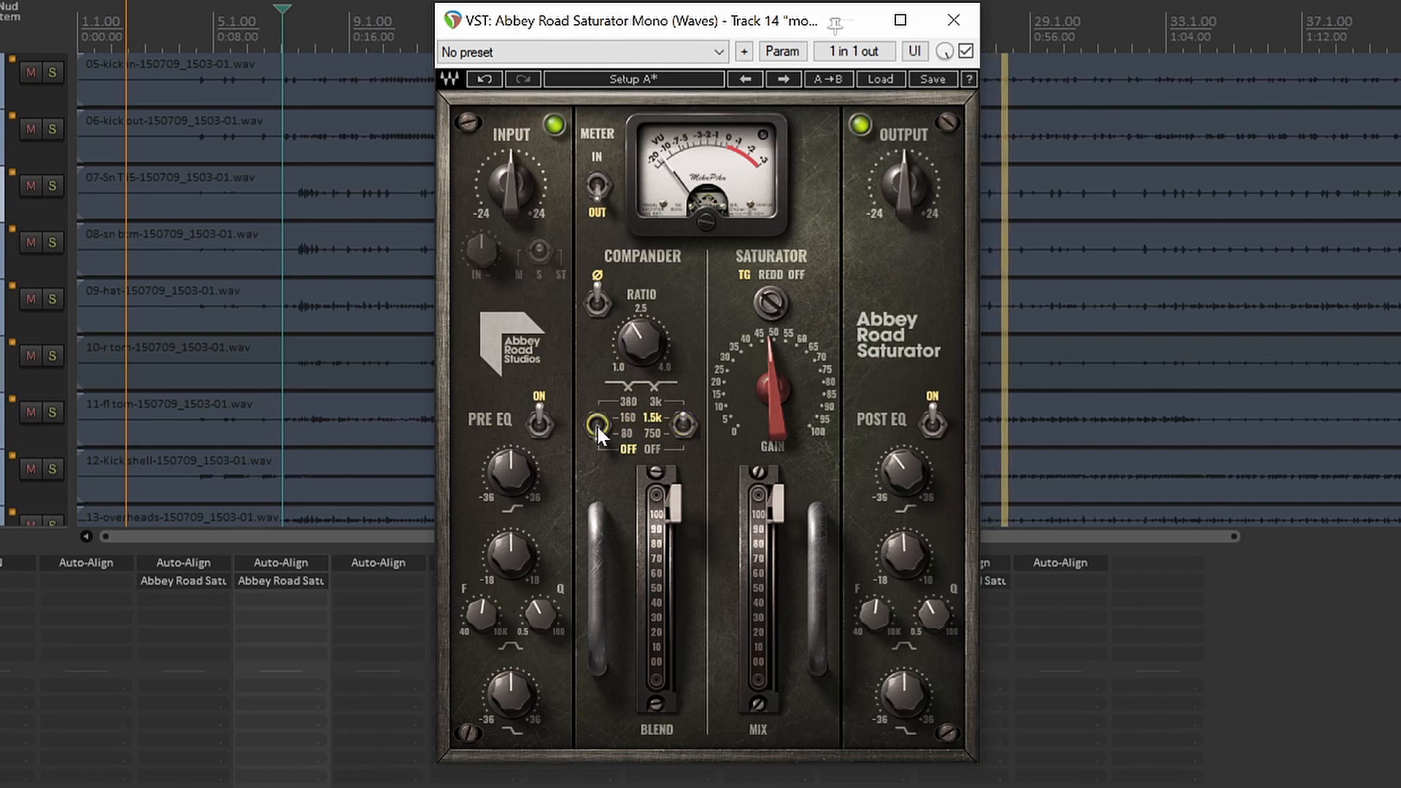
pyautogui.click(597, 423)
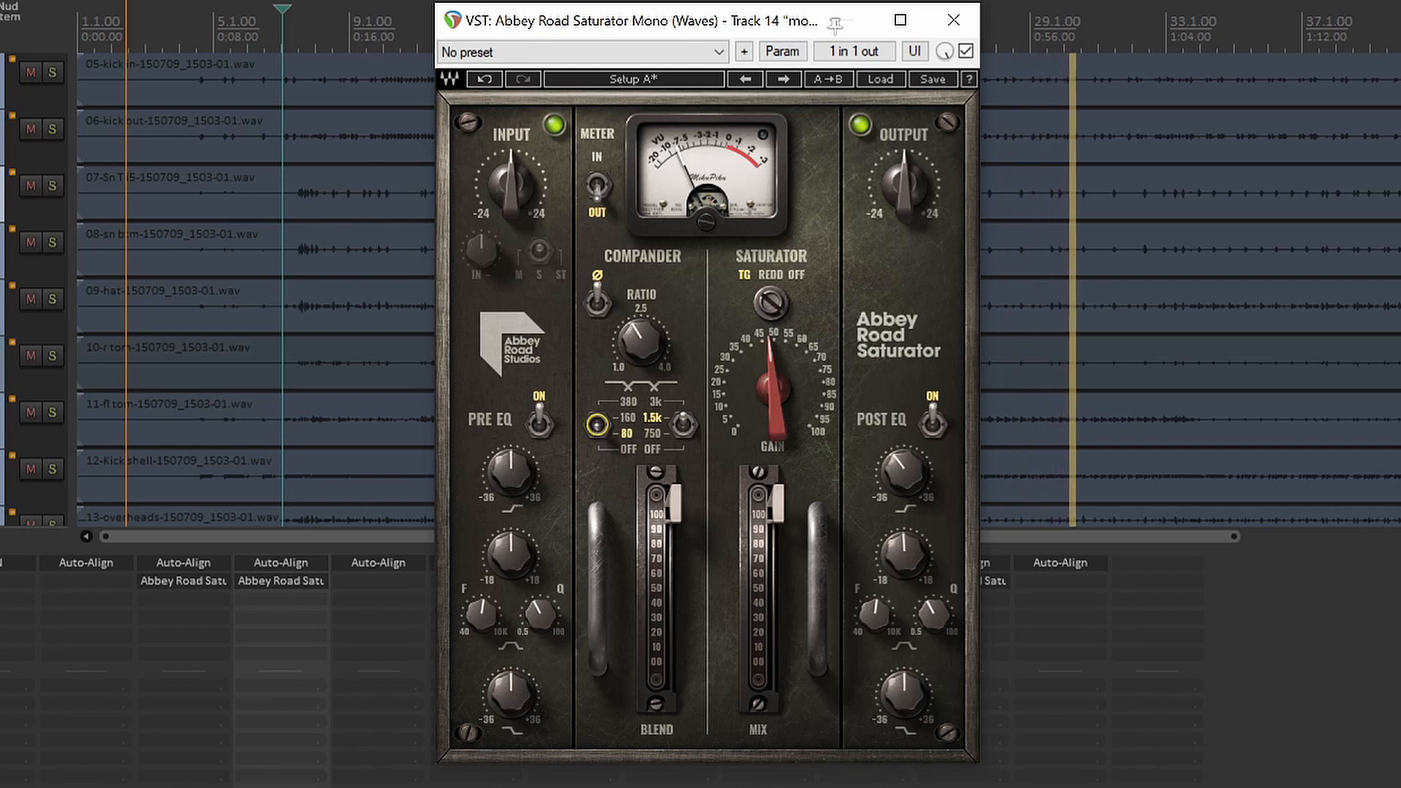
# Unsolo the mono room track and compare its saturator bypassed and enabled in the full mix while trimming the saturator gain
pyautogui.click(941, 787)
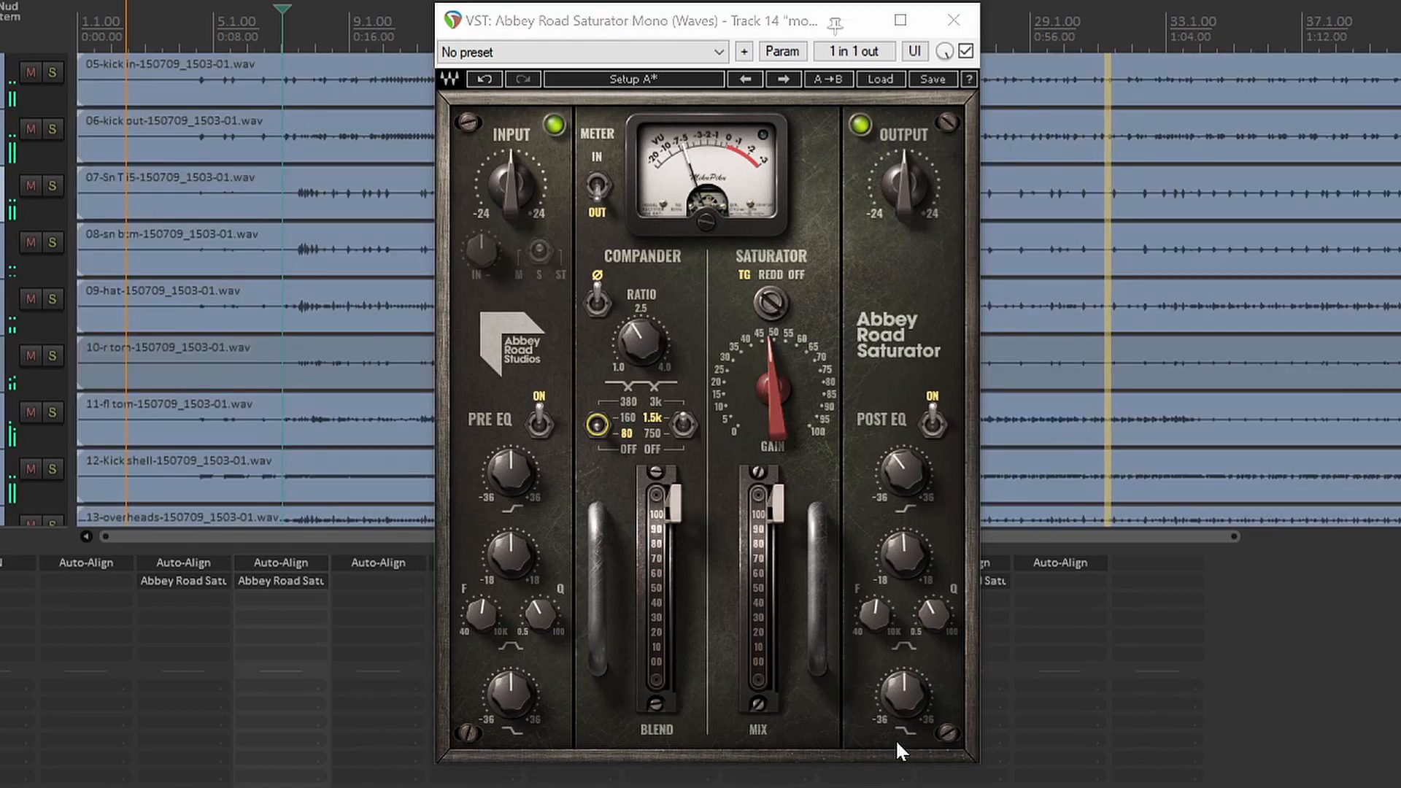
pyautogui.click(967, 51)
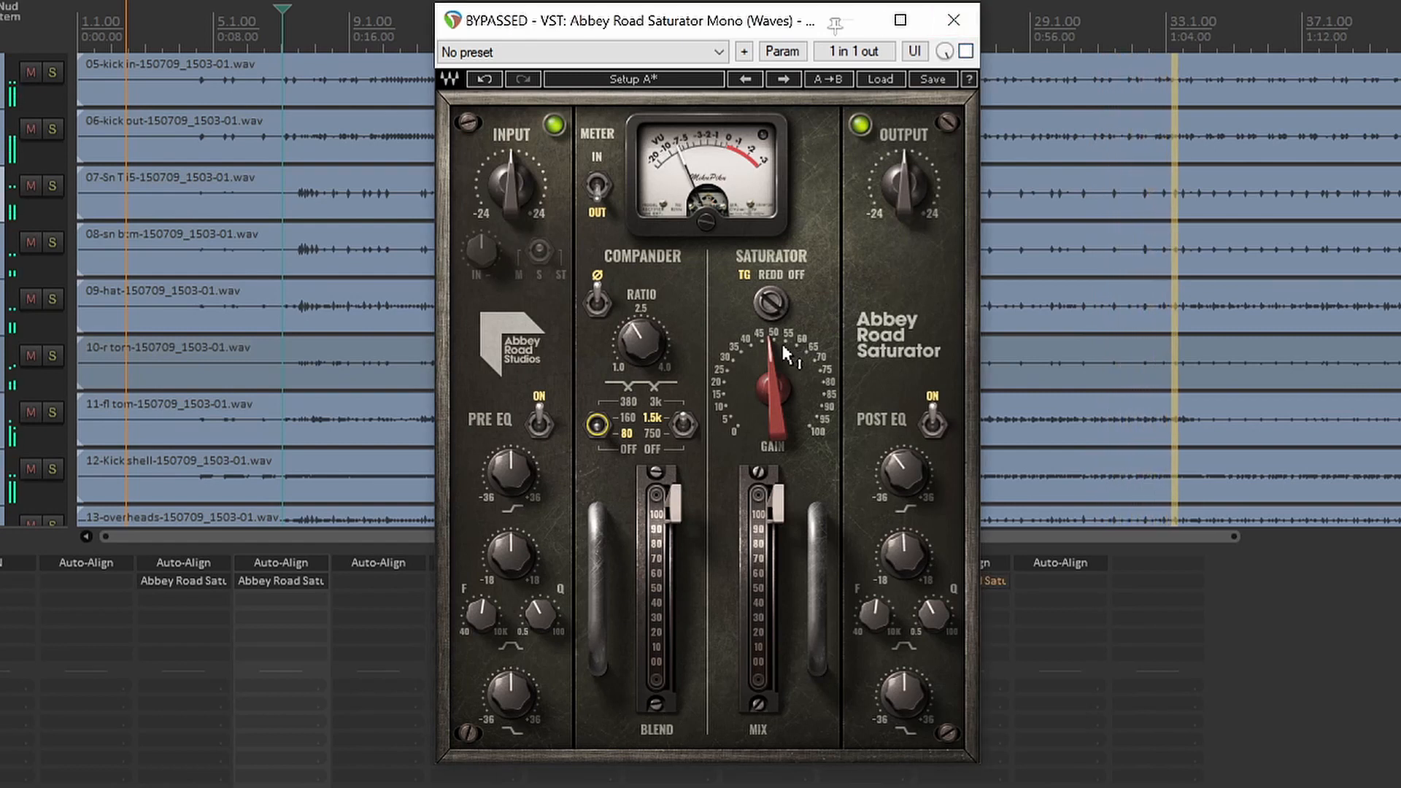
pyautogui.moveTo(781, 352); pyautogui.dragTo(780, 347)
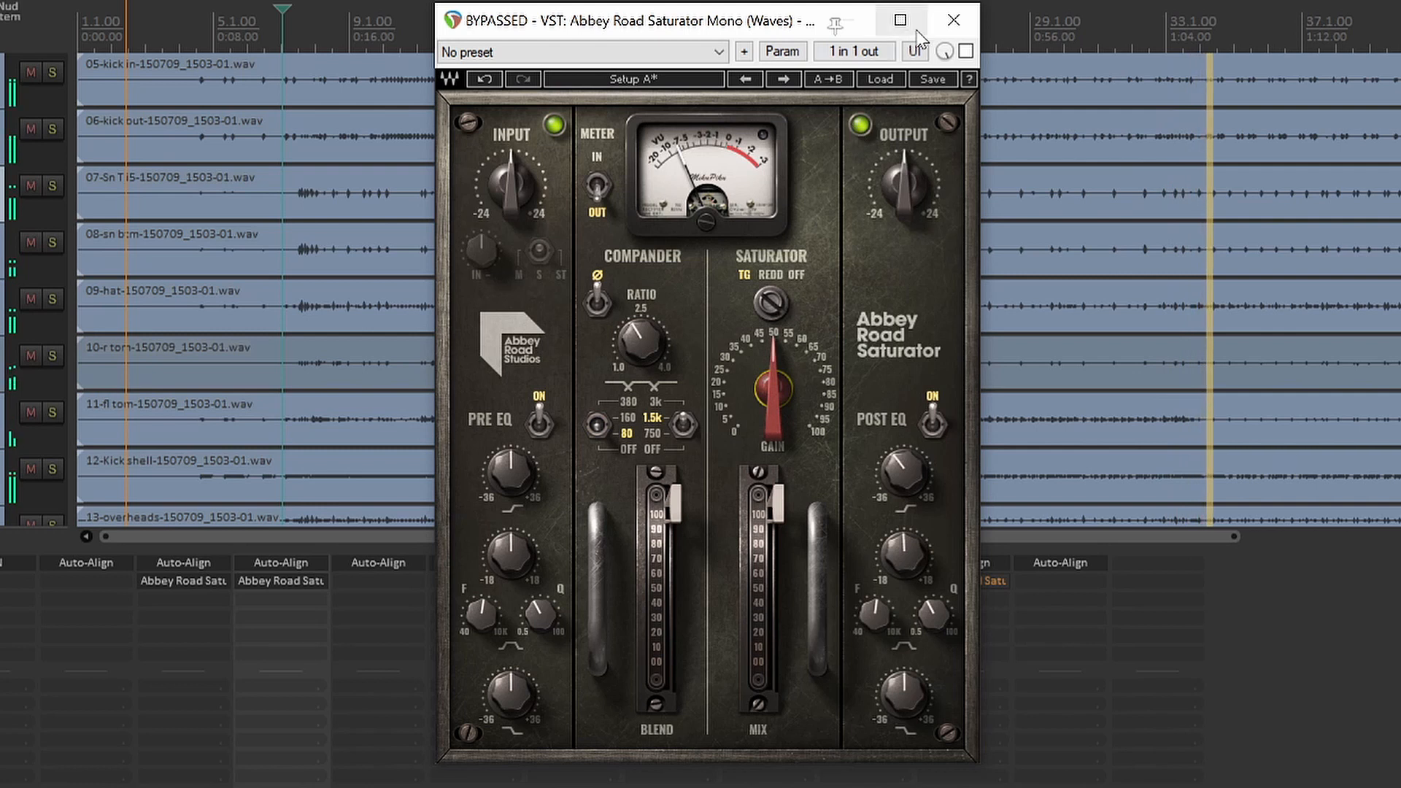
pyautogui.click(966, 51)
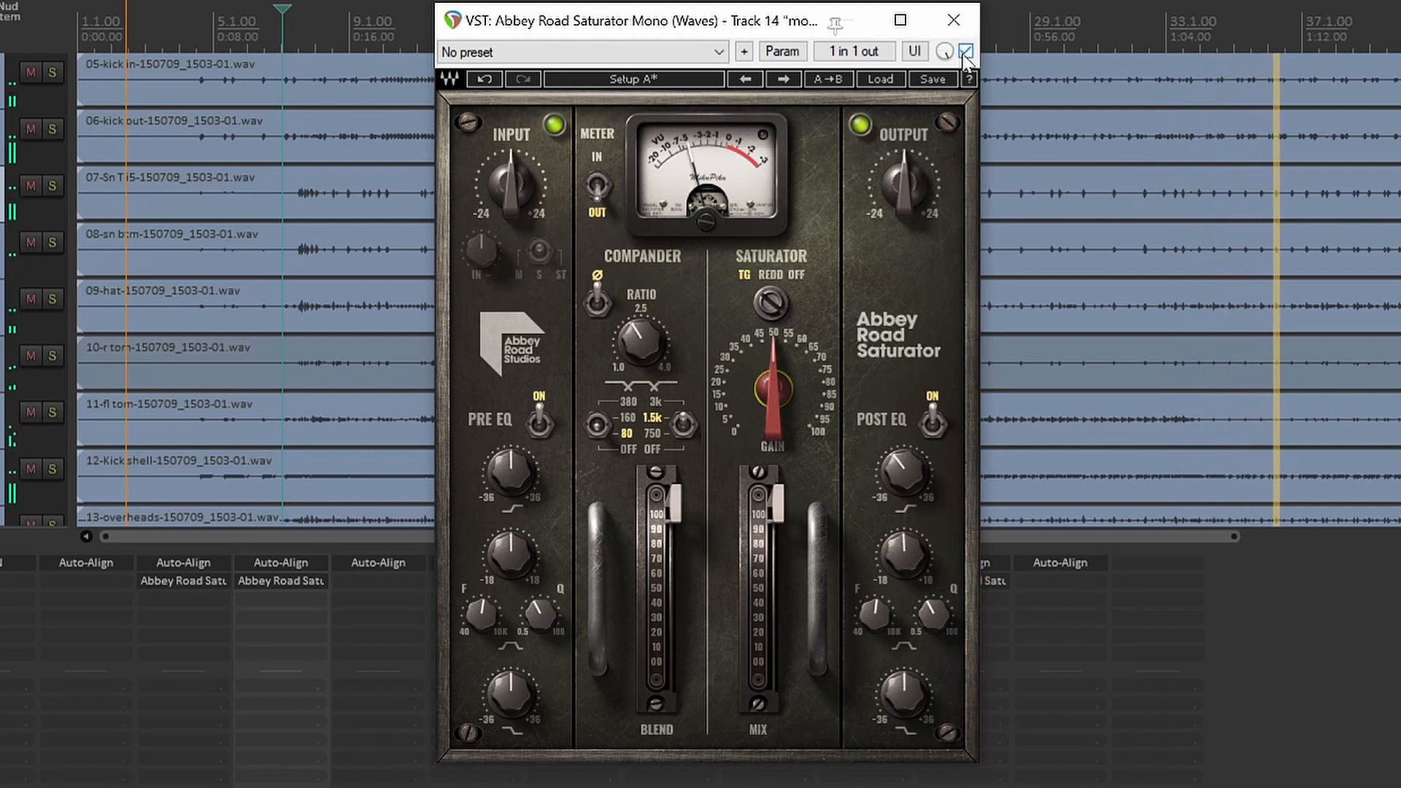
pyautogui.moveTo(775, 351); pyautogui.dragTo(775, 369)
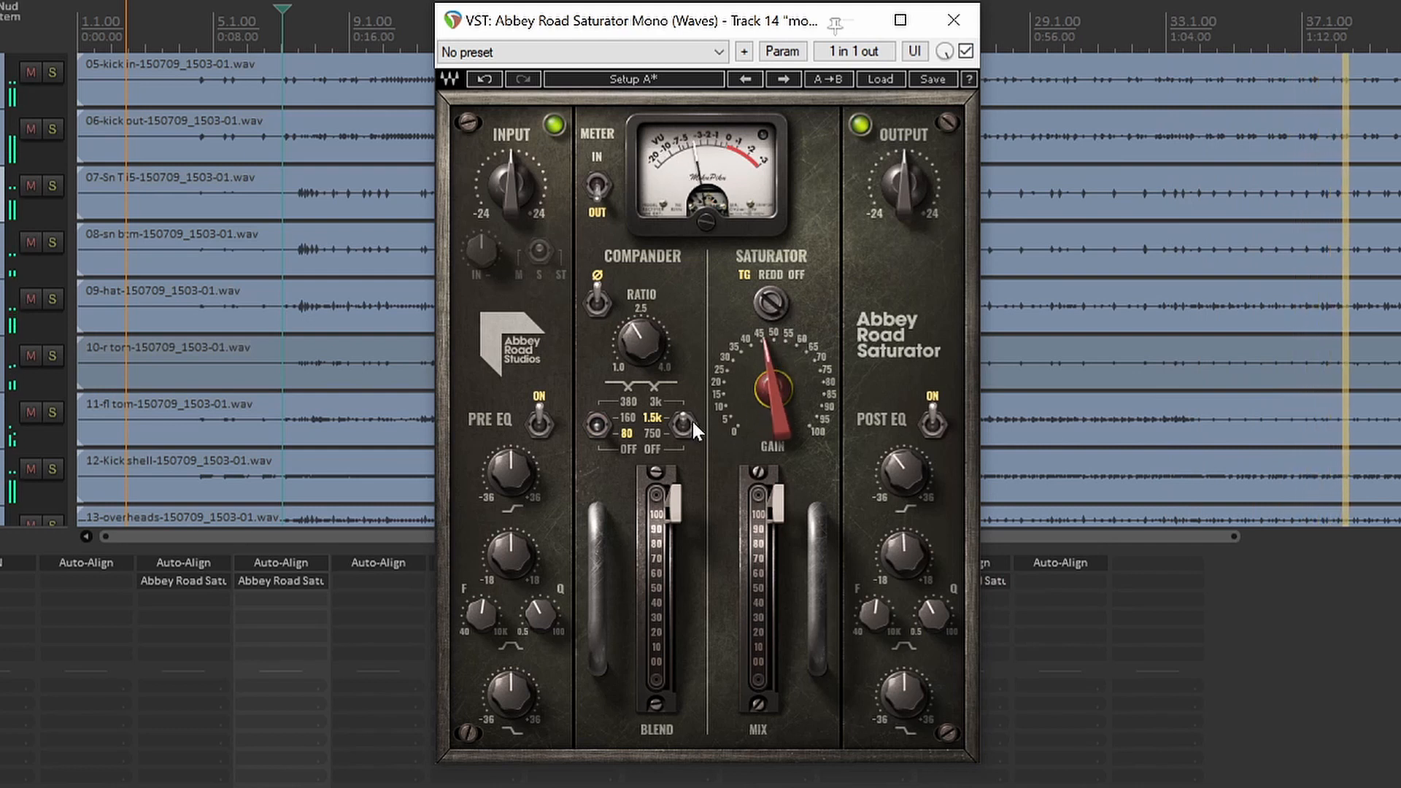
# Audition the mono room compander's upper crossover settings, keeping 1.5k, and lower the saturator gain to 43.9
pyautogui.click(692, 421)
pyautogui.click(688, 414)
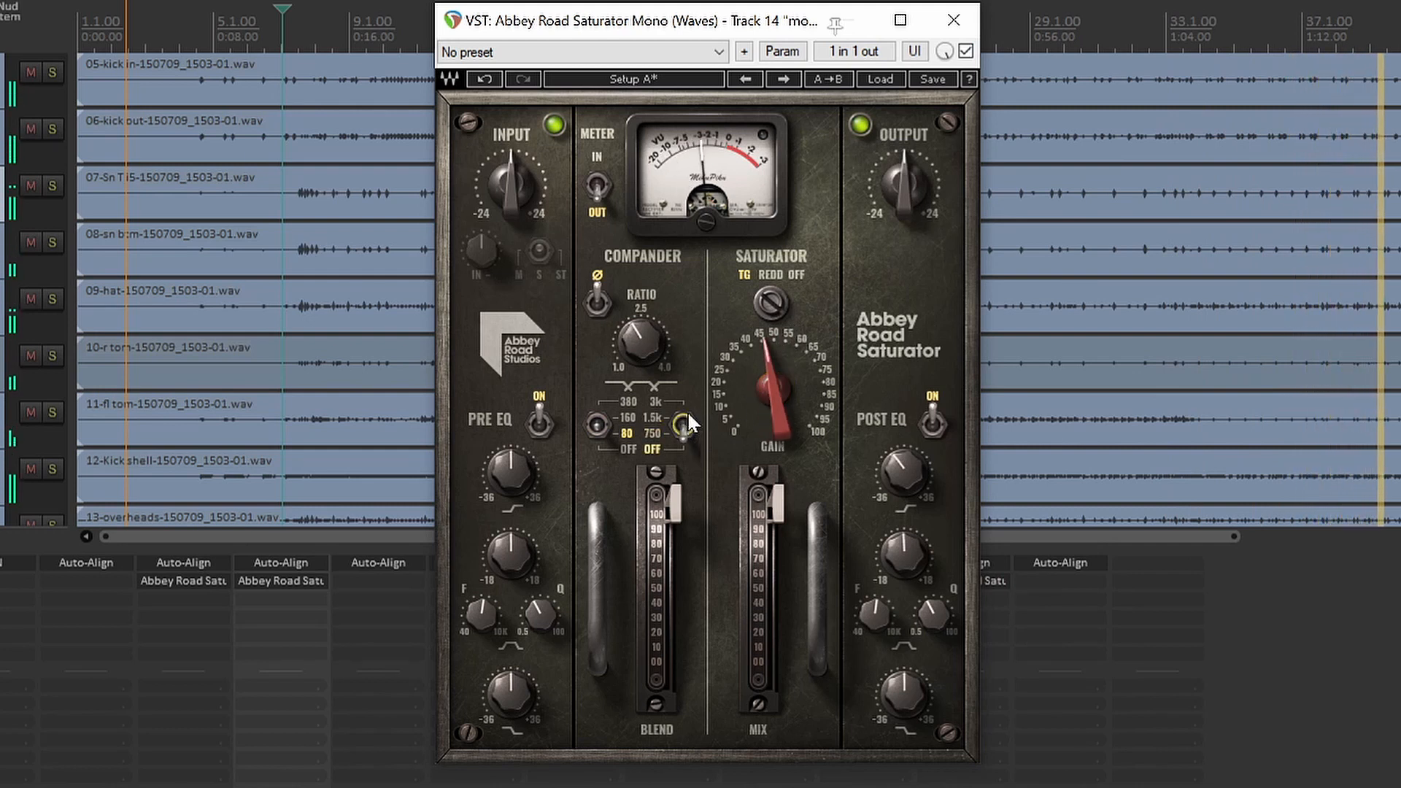
pyautogui.click(689, 417)
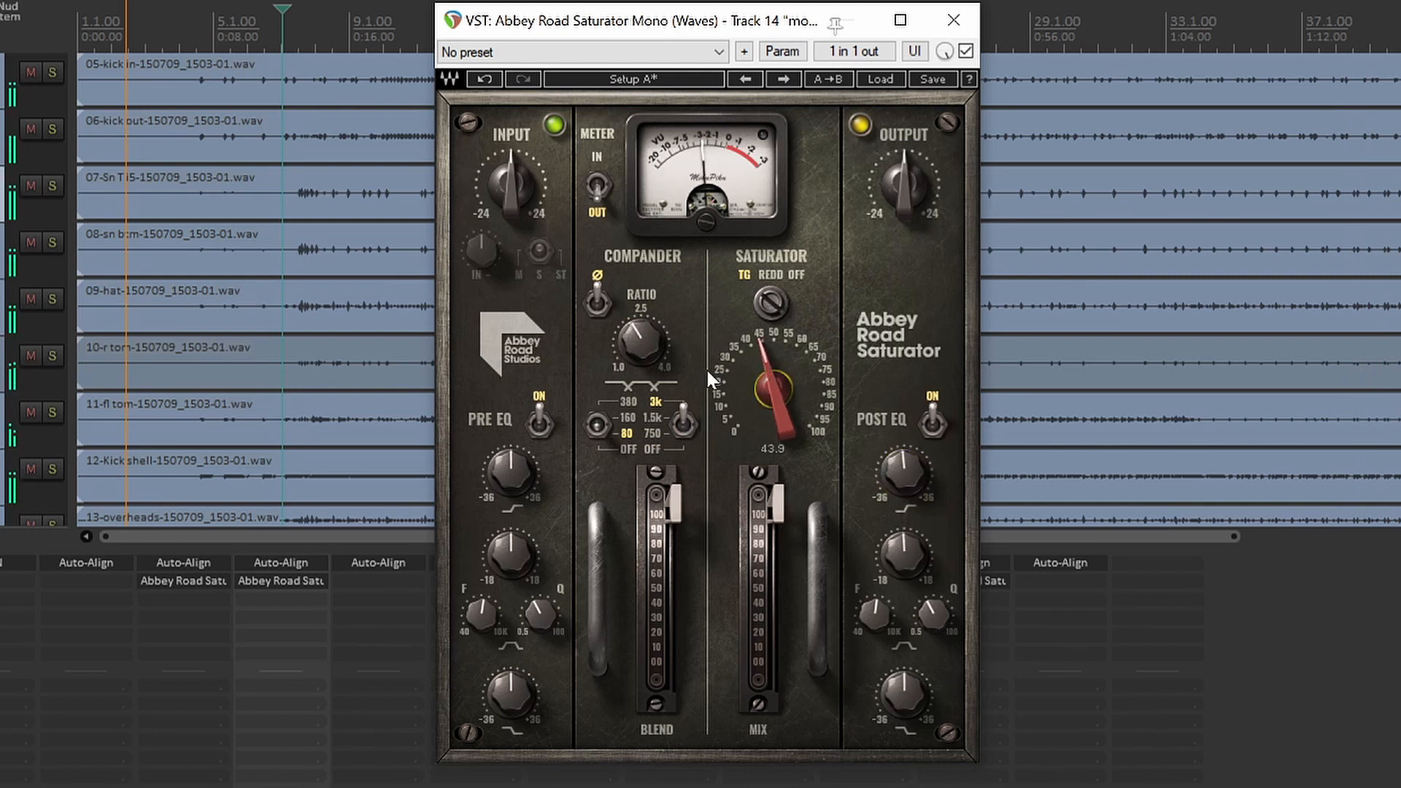
pyautogui.click(683, 423)
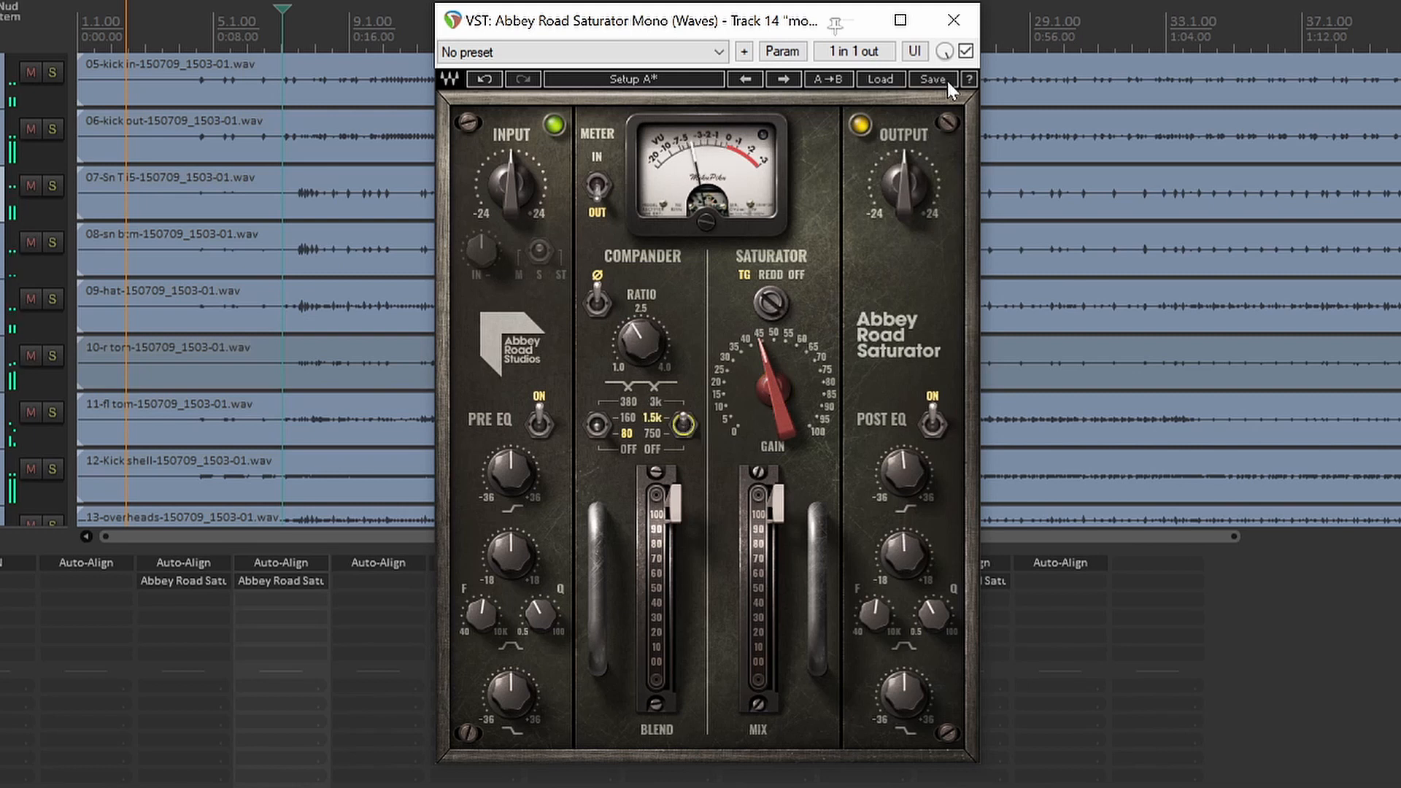
# Compare the mono room saturator bypassed and enabled, reducing its saturator gain and output level to match
pyautogui.click(967, 53)
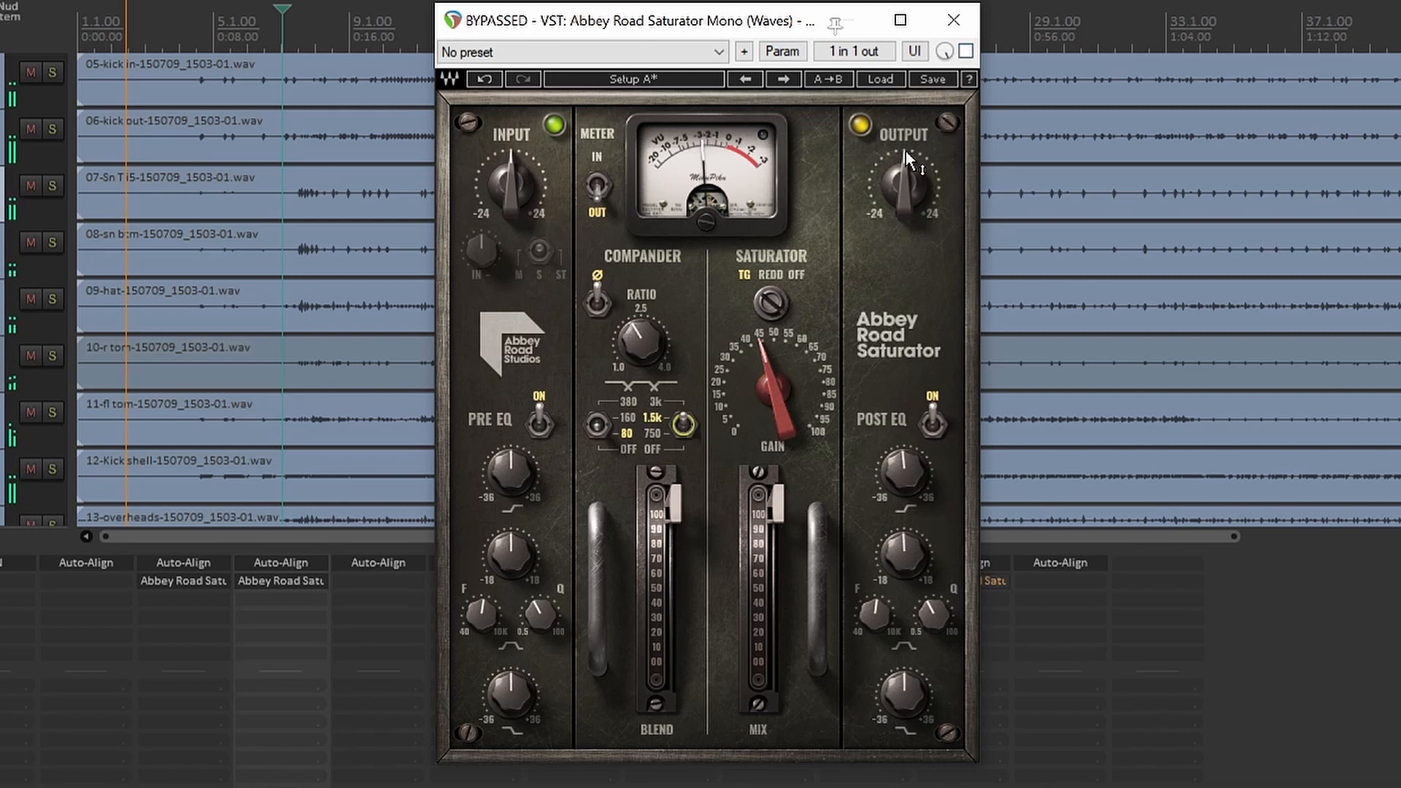
pyautogui.moveTo(907, 157); pyautogui.dragTo(907, 161)
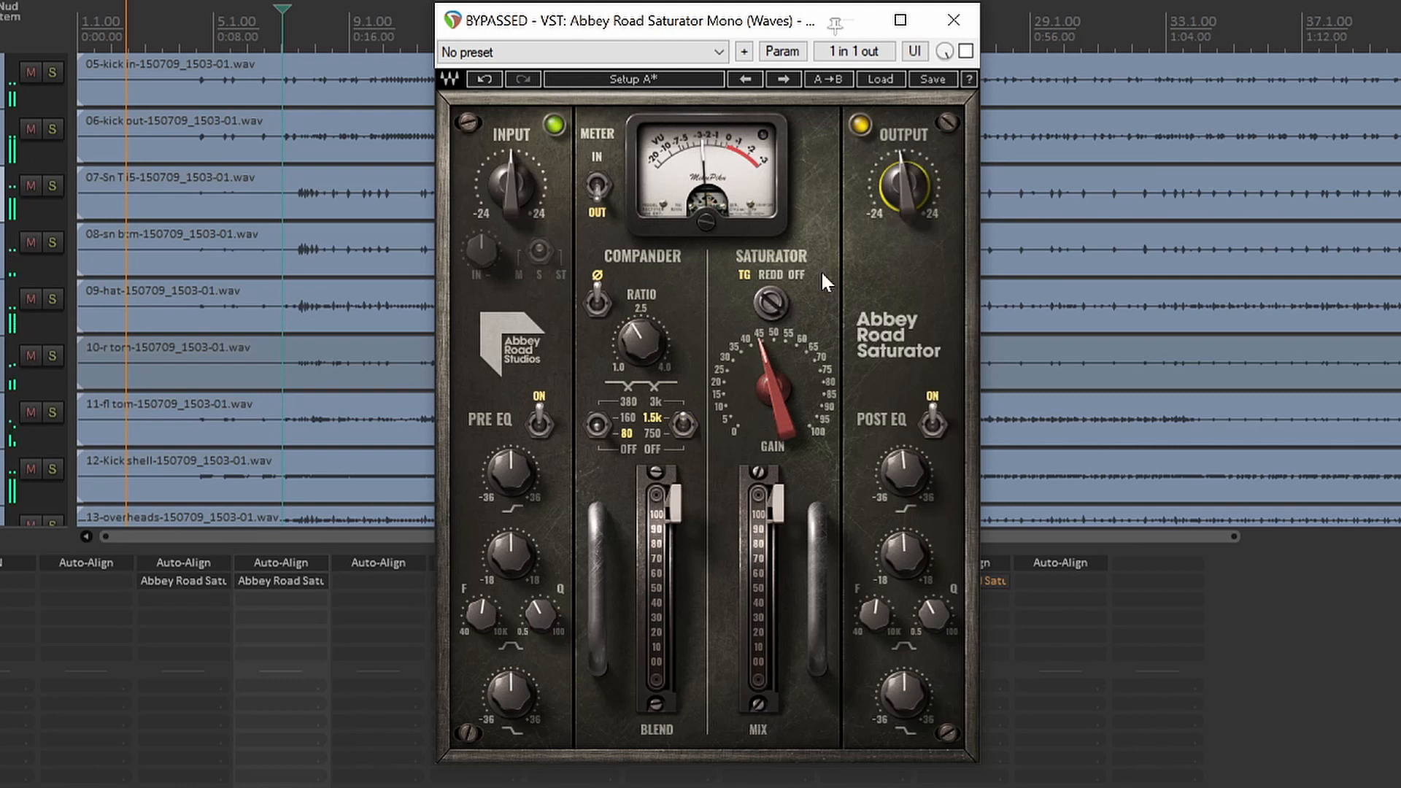
pyautogui.click(759, 376)
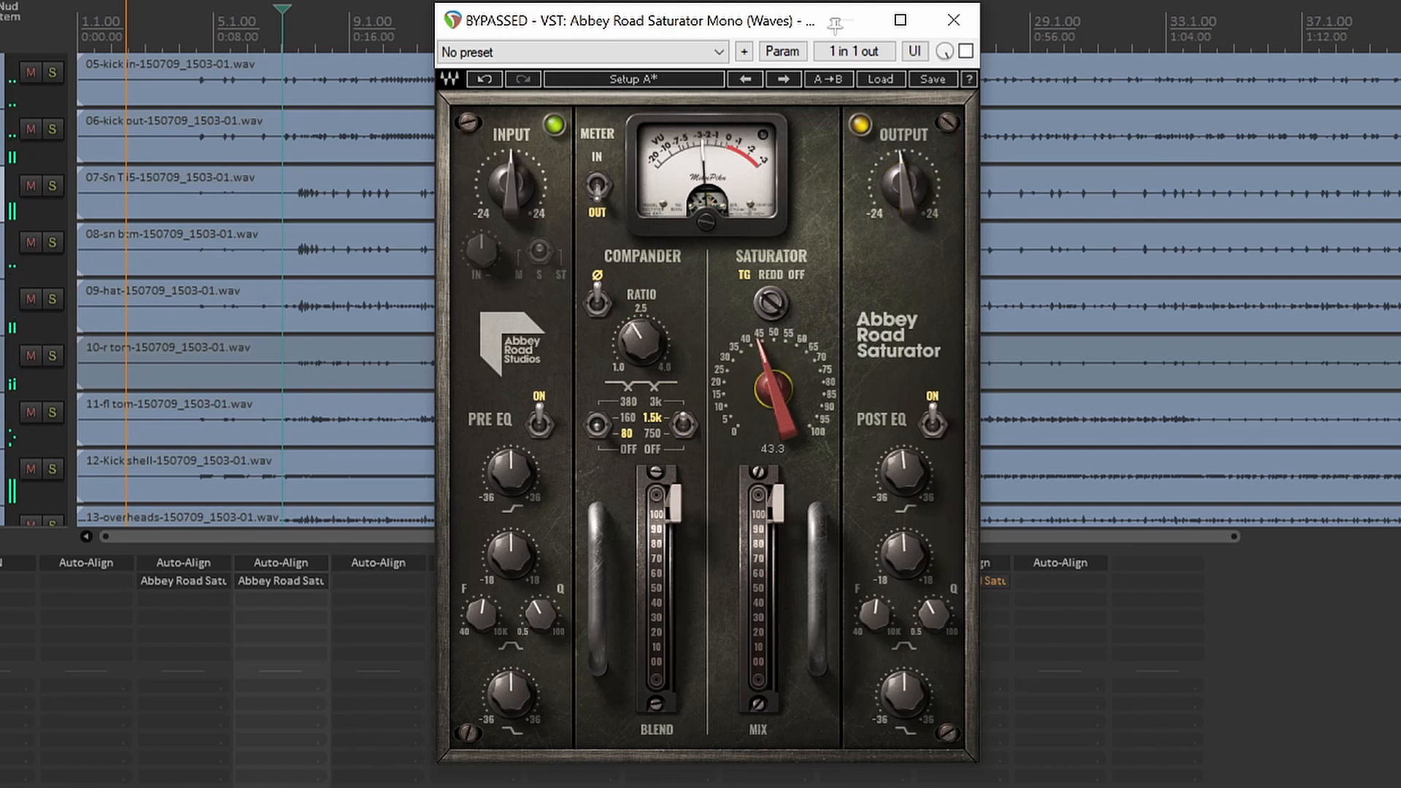
pyautogui.click(966, 51)
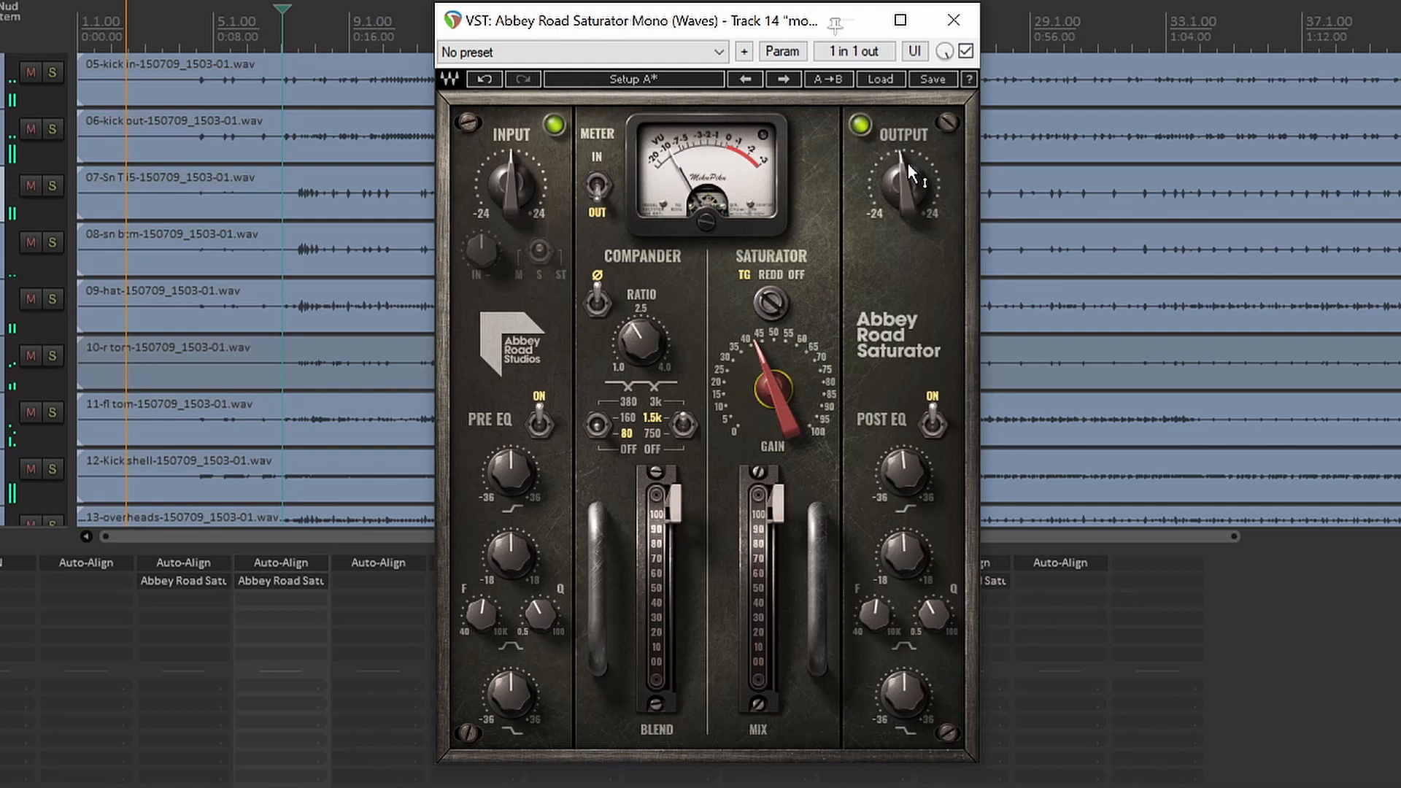
pyautogui.click(915, 467)
pyautogui.moveTo(905, 187); pyautogui.dragTo(905, 208)
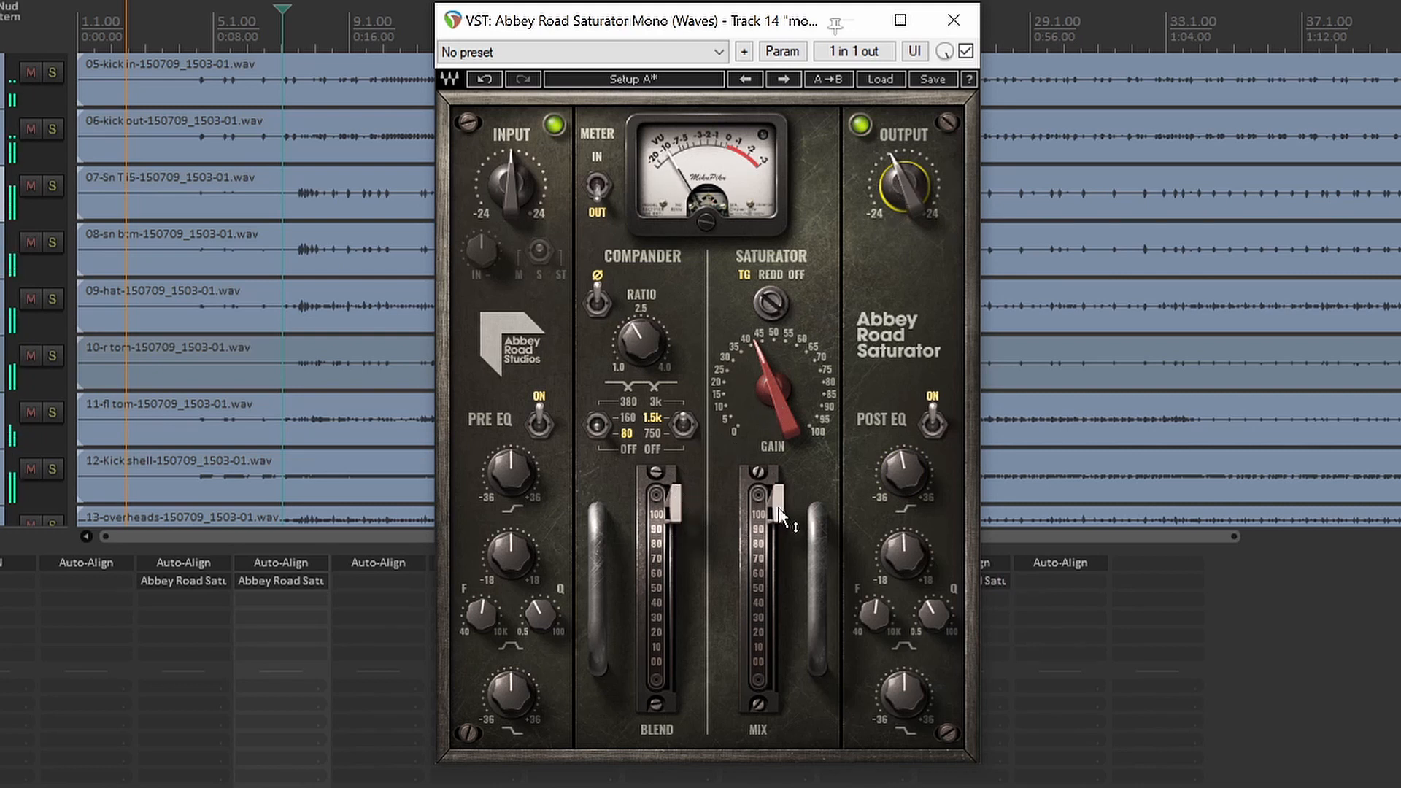
# Try the mono room saturator's mix at 70, restore it to 100, and lower the compander blend to 57.2
pyautogui.moveTo(775, 504); pyautogui.dragTo(775, 531)
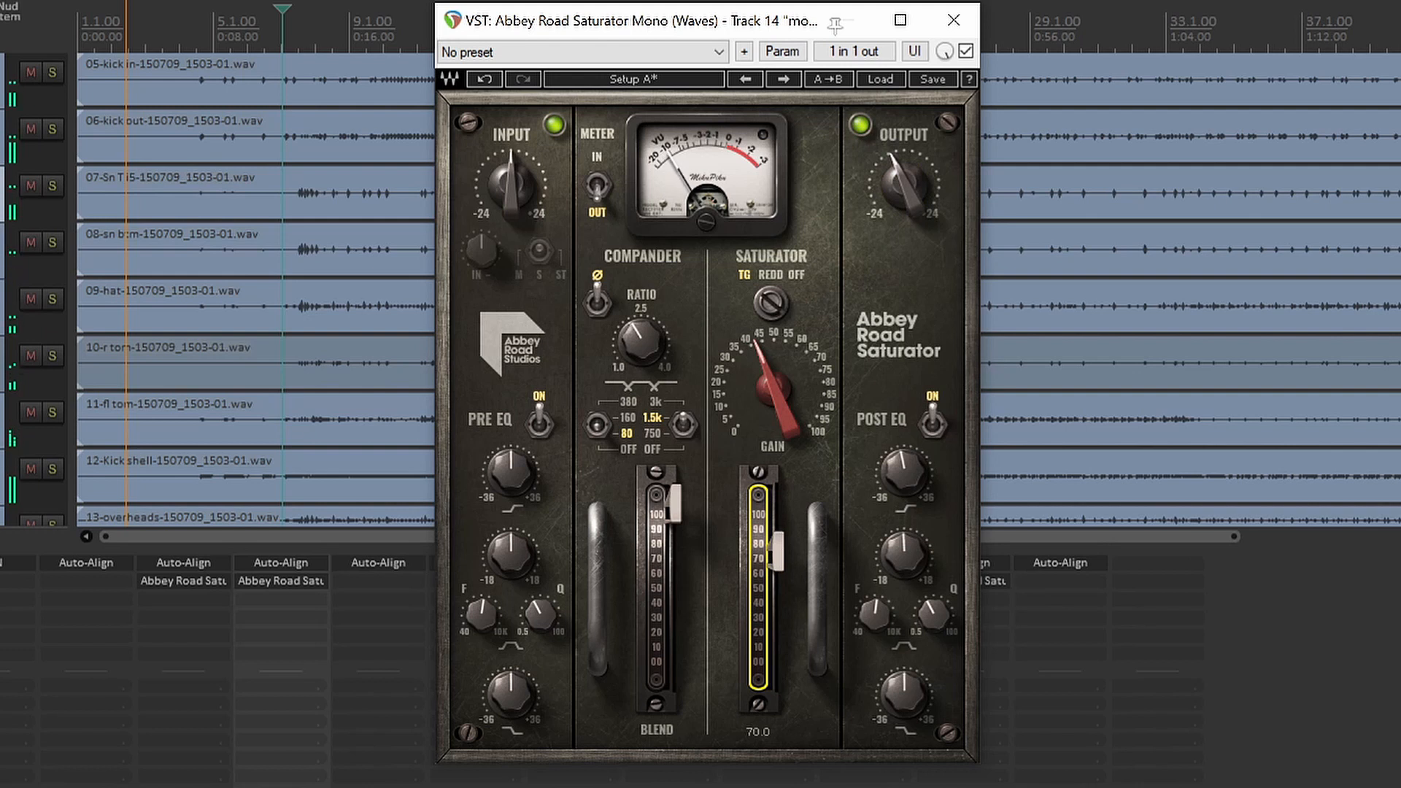
pyautogui.moveTo(777, 551); pyautogui.dragTo(776, 509)
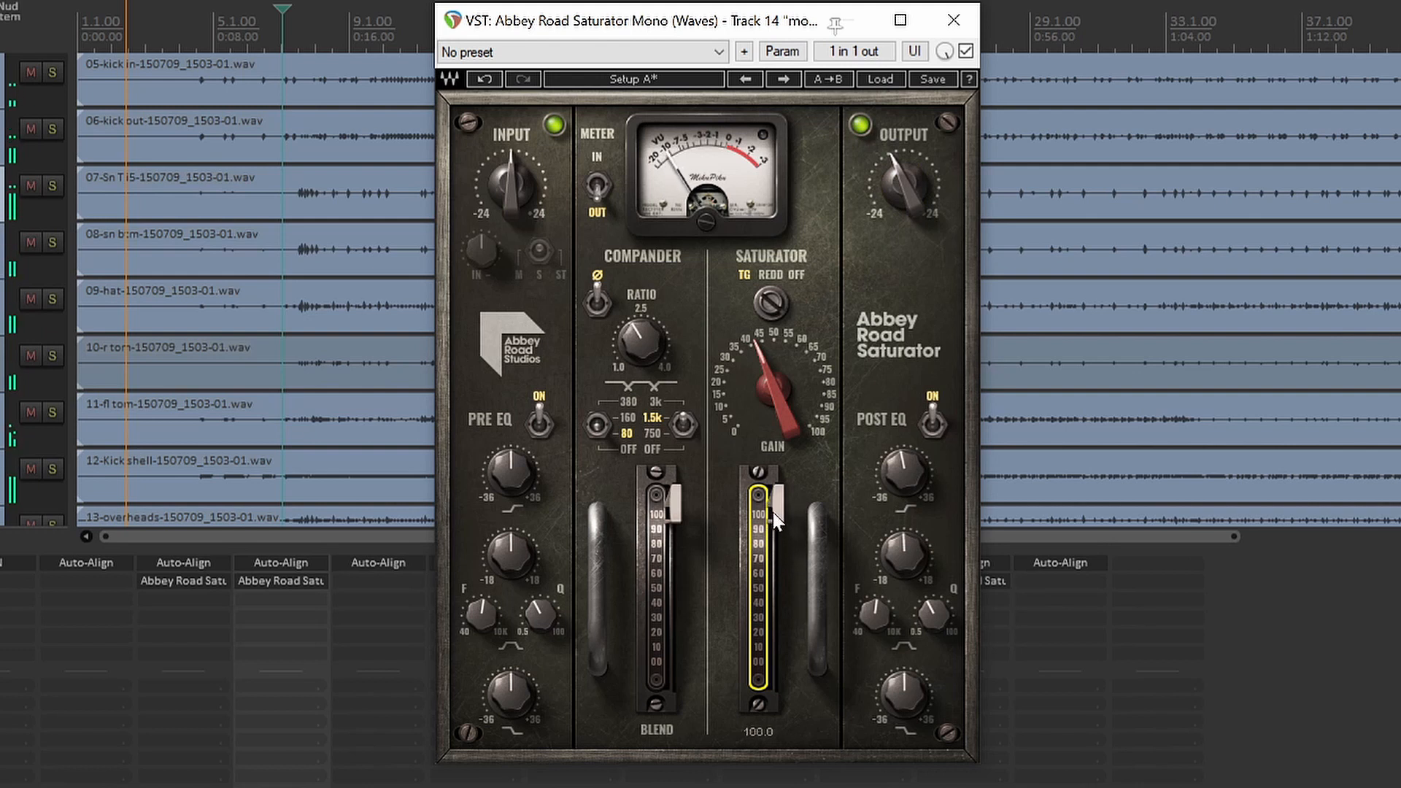
pyautogui.moveTo(673, 504); pyautogui.dragTo(673, 599)
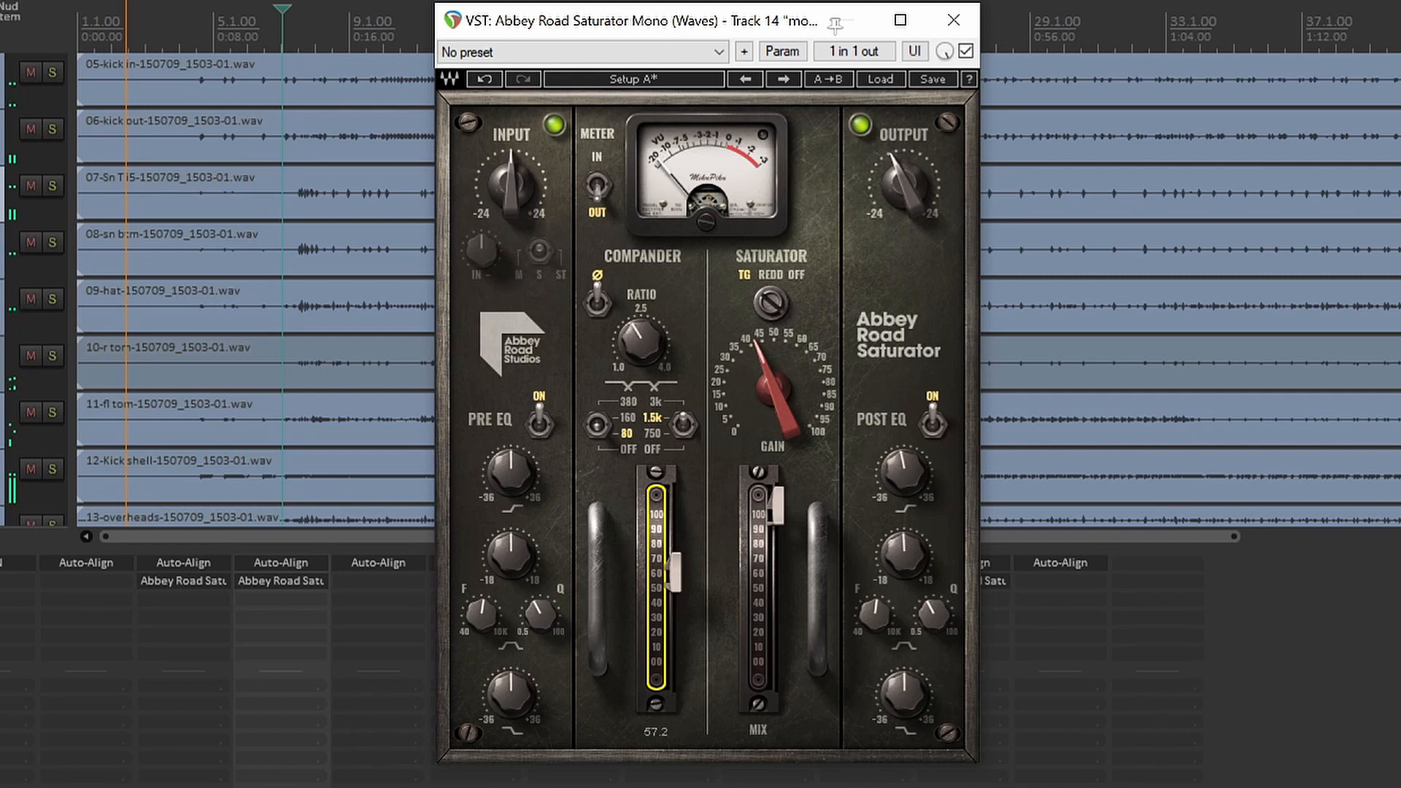
# Set the mono room saturator gain to 42.7 and Post EQ upper shelf to -1.51, comparing bypassed and enabled
pyautogui.click(901, 178)
pyautogui.click(774, 365)
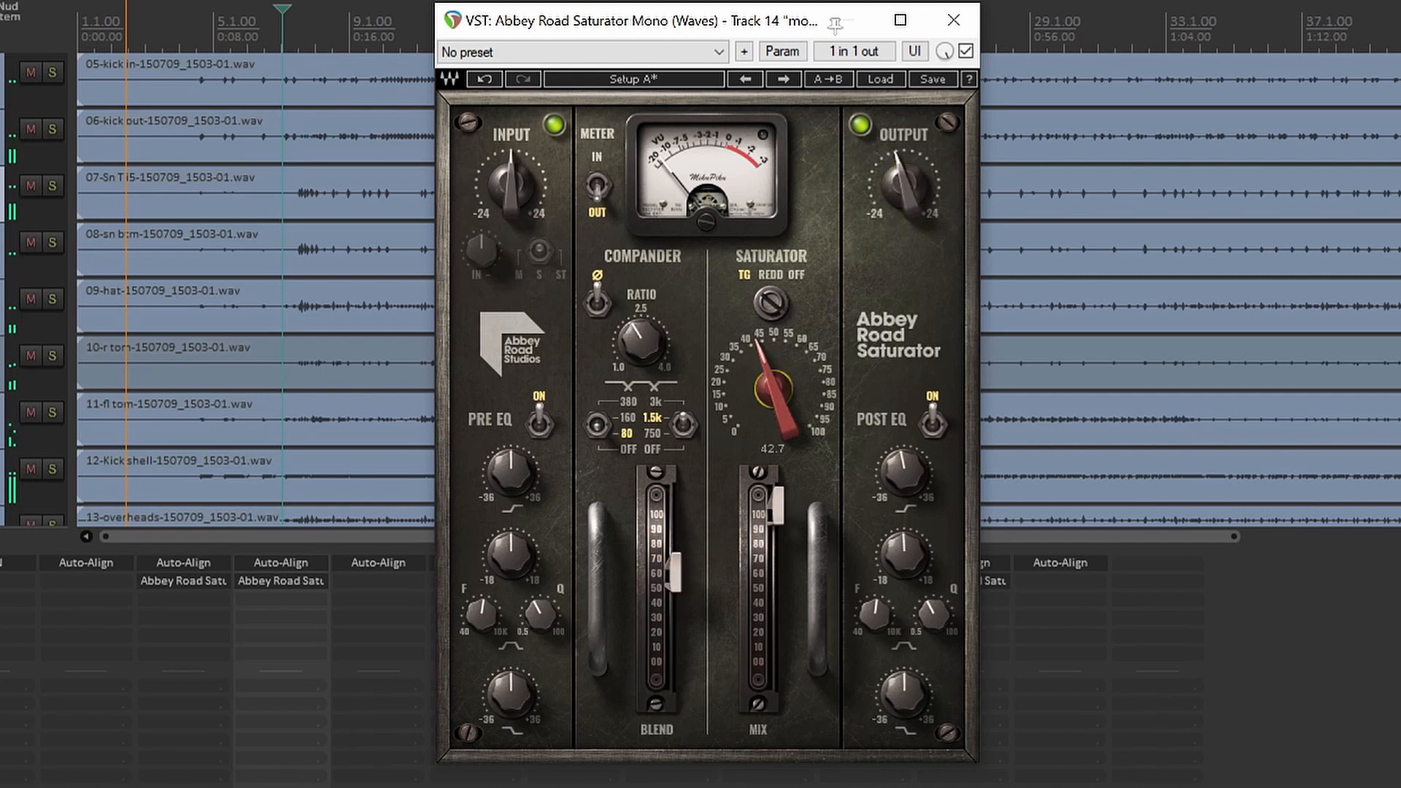
pyautogui.click(966, 51)
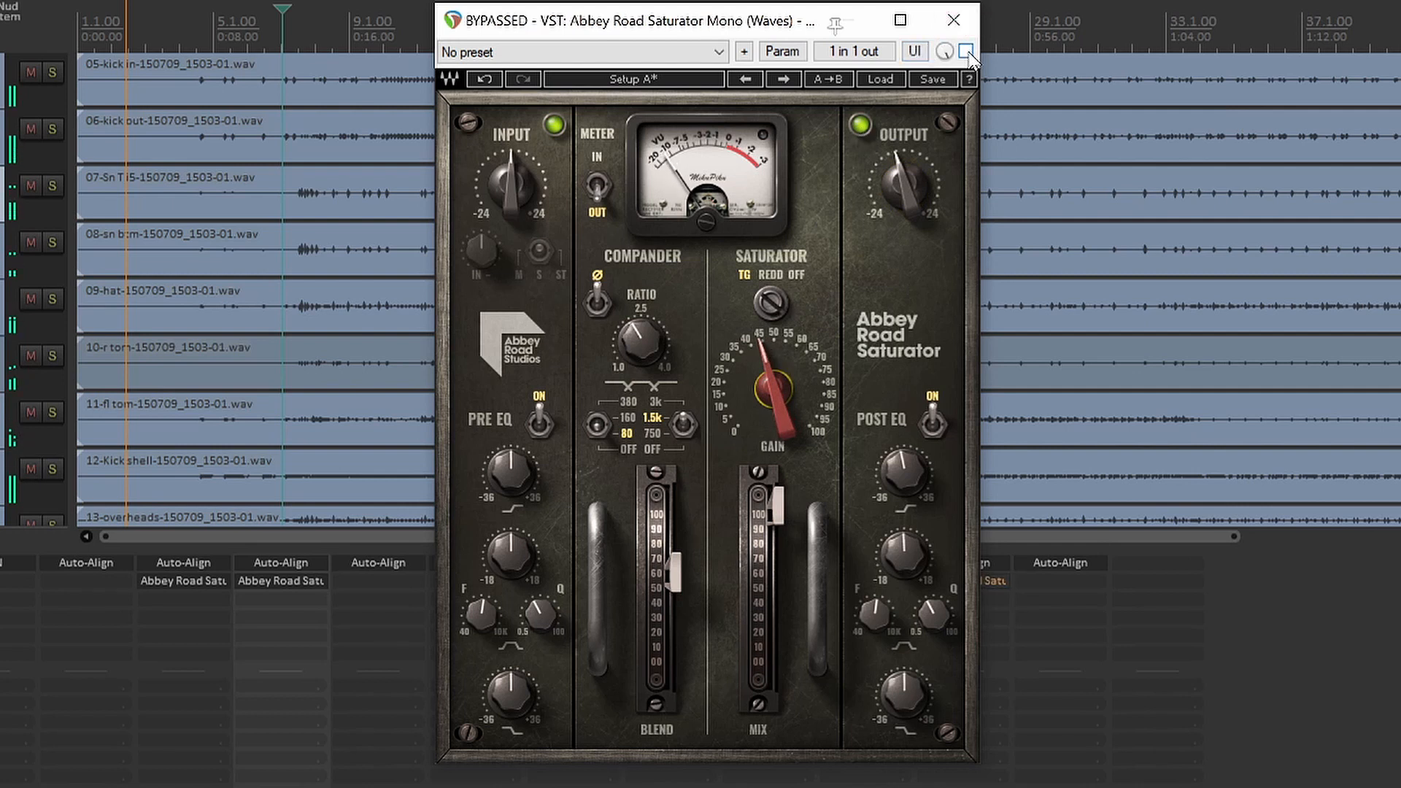
pyautogui.click(892, 458)
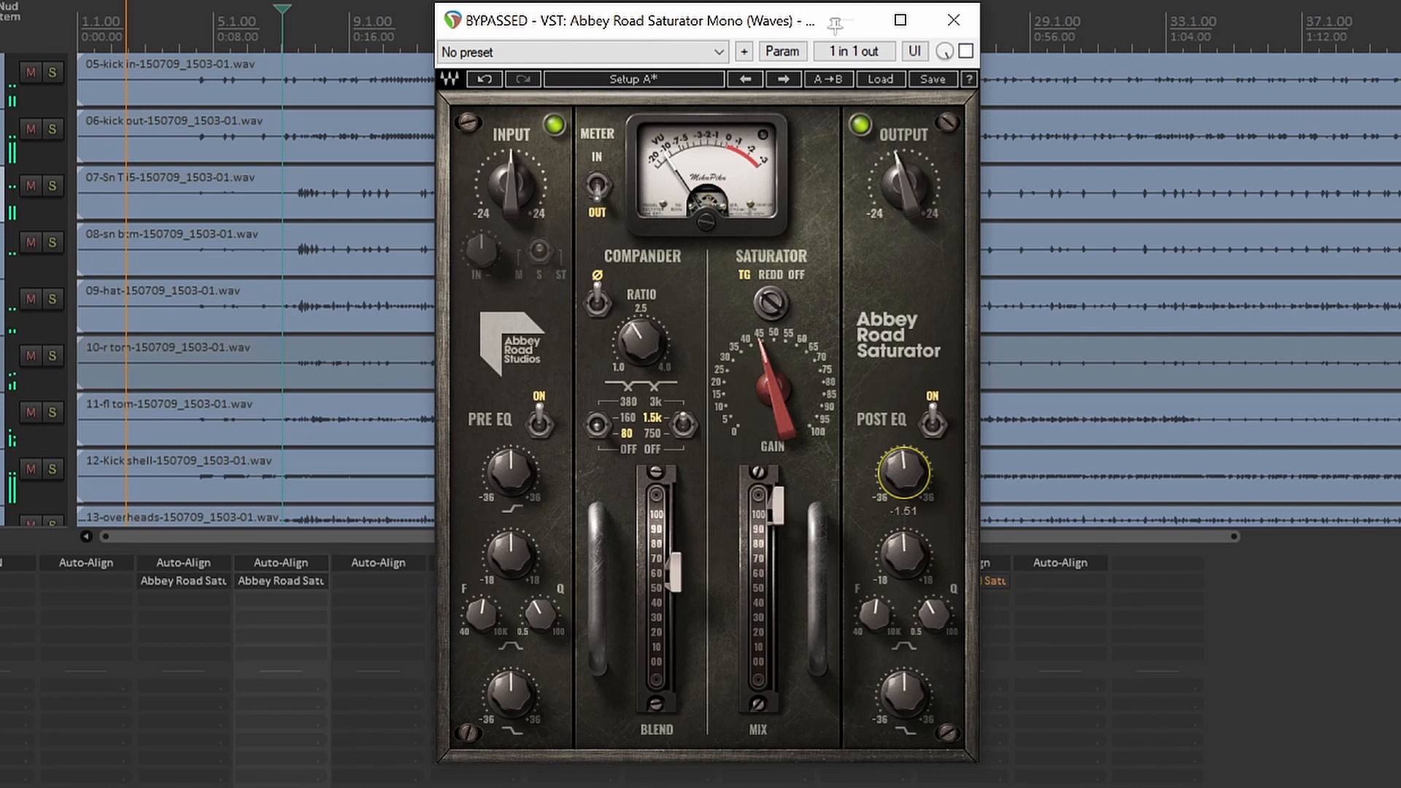
pyautogui.click(966, 51)
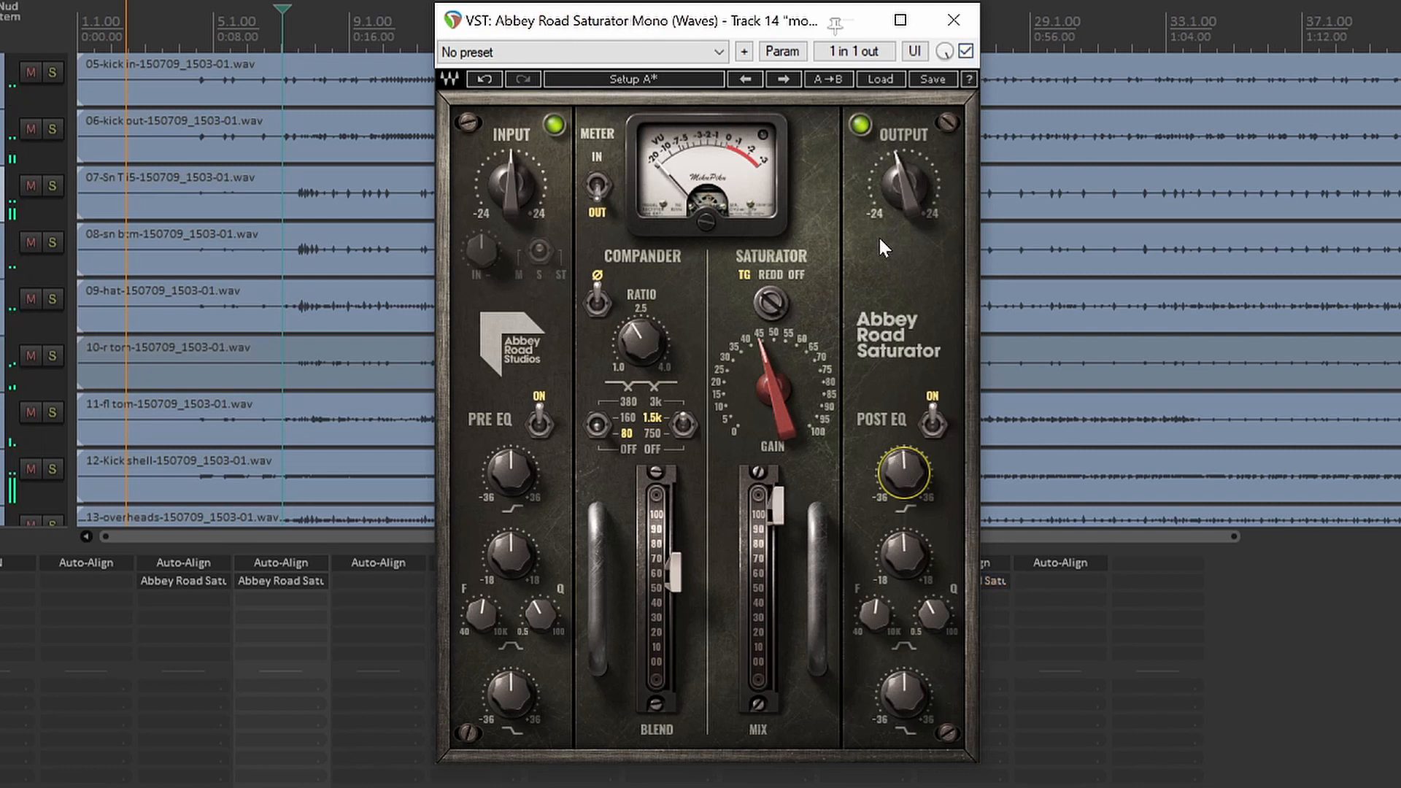
# Close the mono room saturator, touch up the room track volumes, and solo the rooms track
pyautogui.click(954, 20)
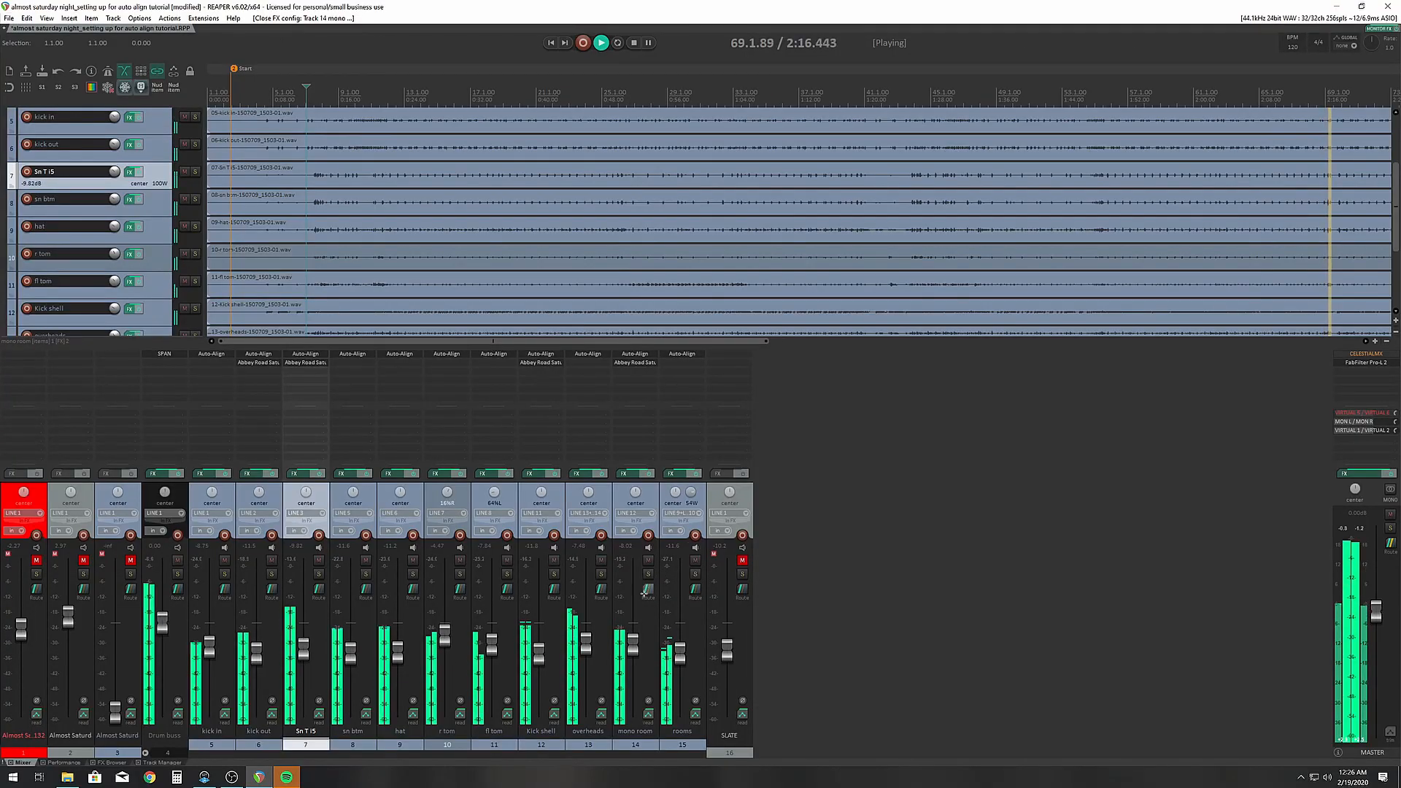
pyautogui.moveTo(632, 642); pyautogui.dragTo(679, 643)
pyautogui.click(695, 574)
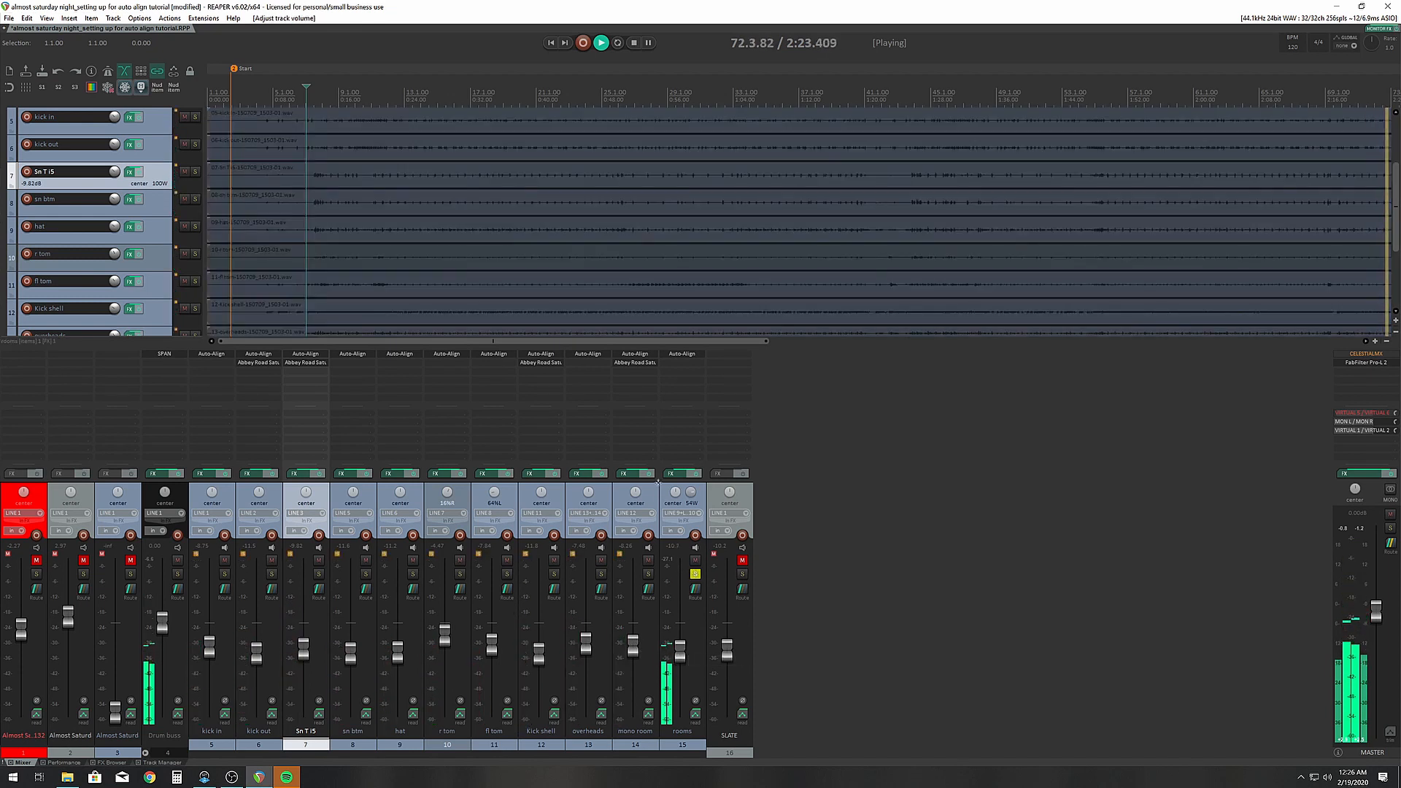
# Insert Abbey Road Saturator Stereo on the rooms track and move its window over the arrangement
pyautogui.moveTo(650, 363); pyautogui.dragTo(648, 364)
pyautogui.click(670, 363)
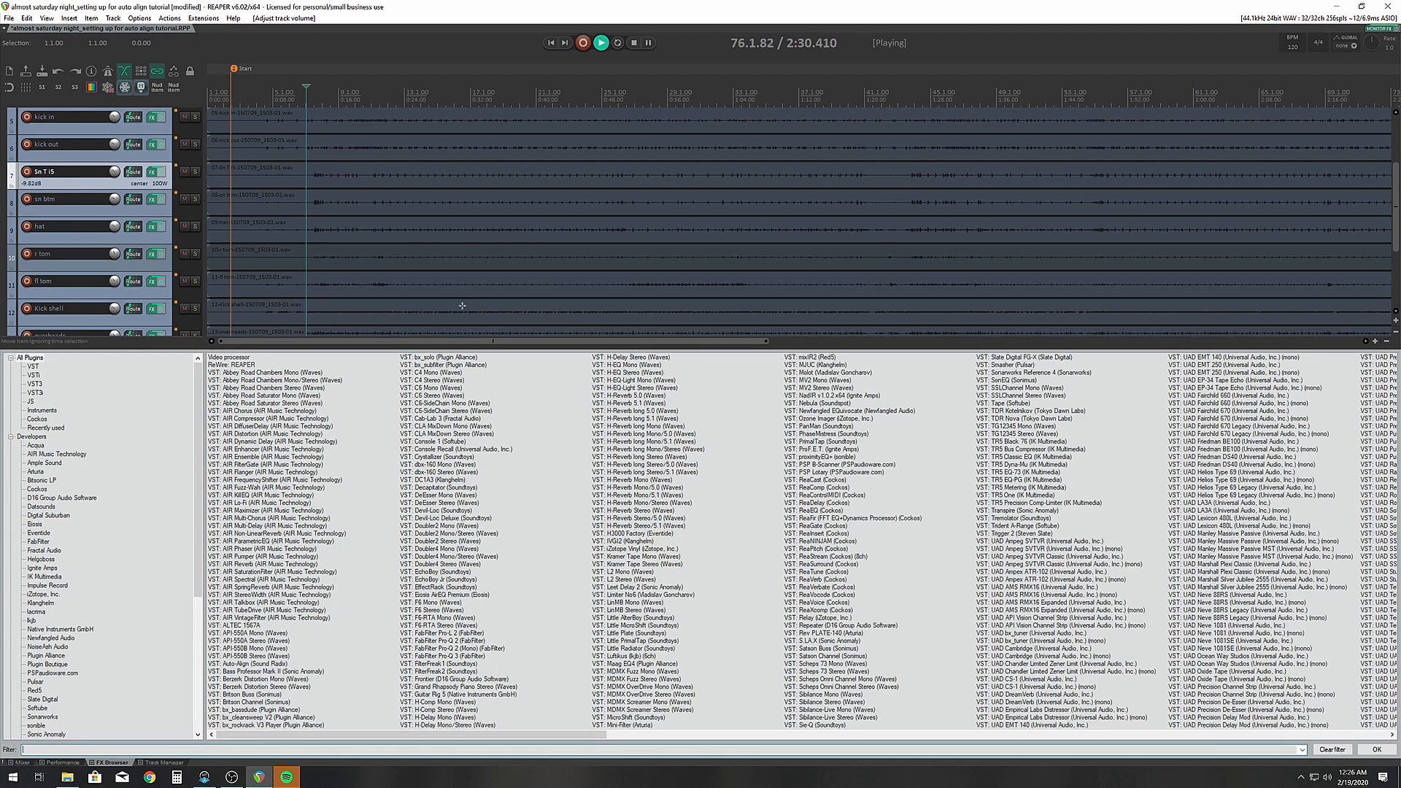
pyautogui.doubleClick(289, 404)
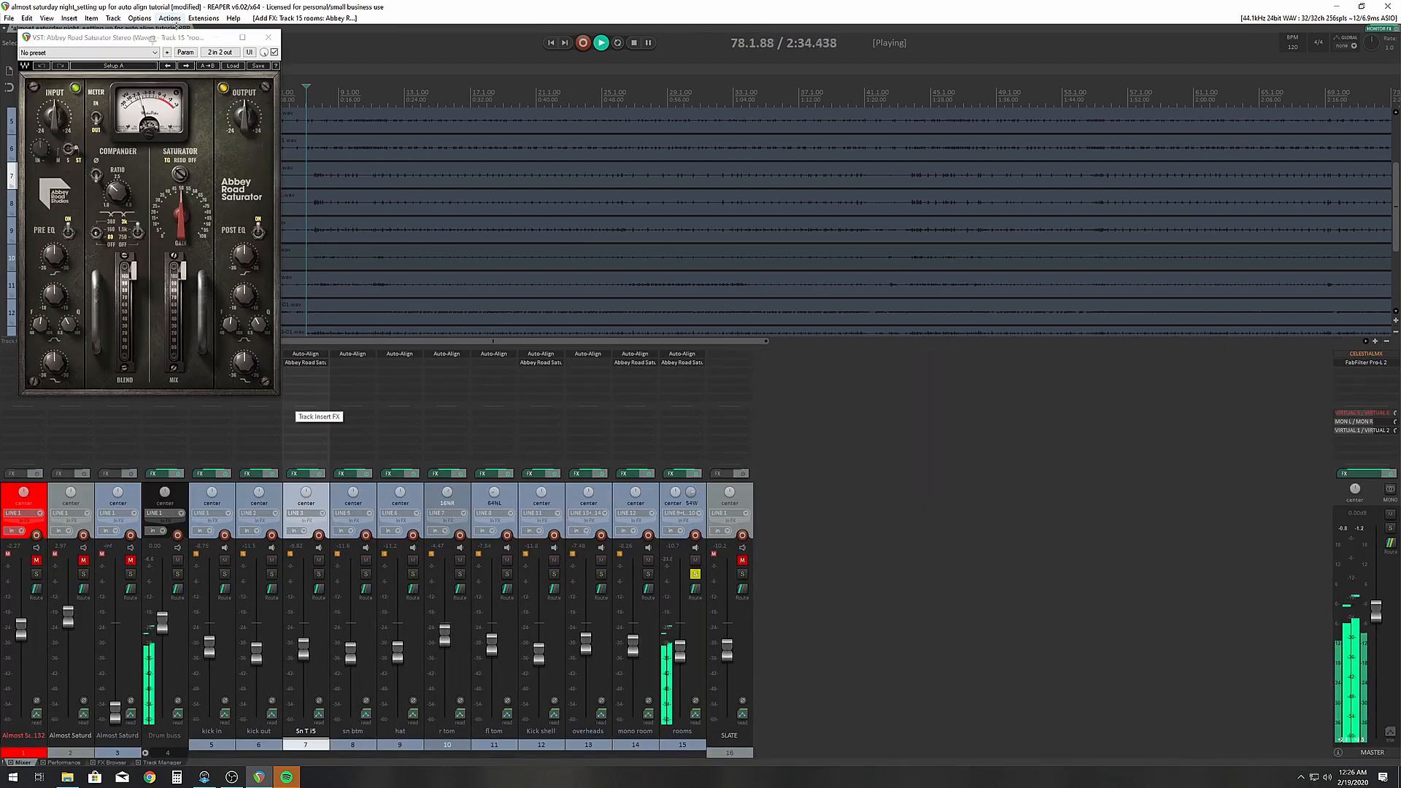
pyautogui.moveTo(169, 40); pyautogui.dragTo(680, 106)
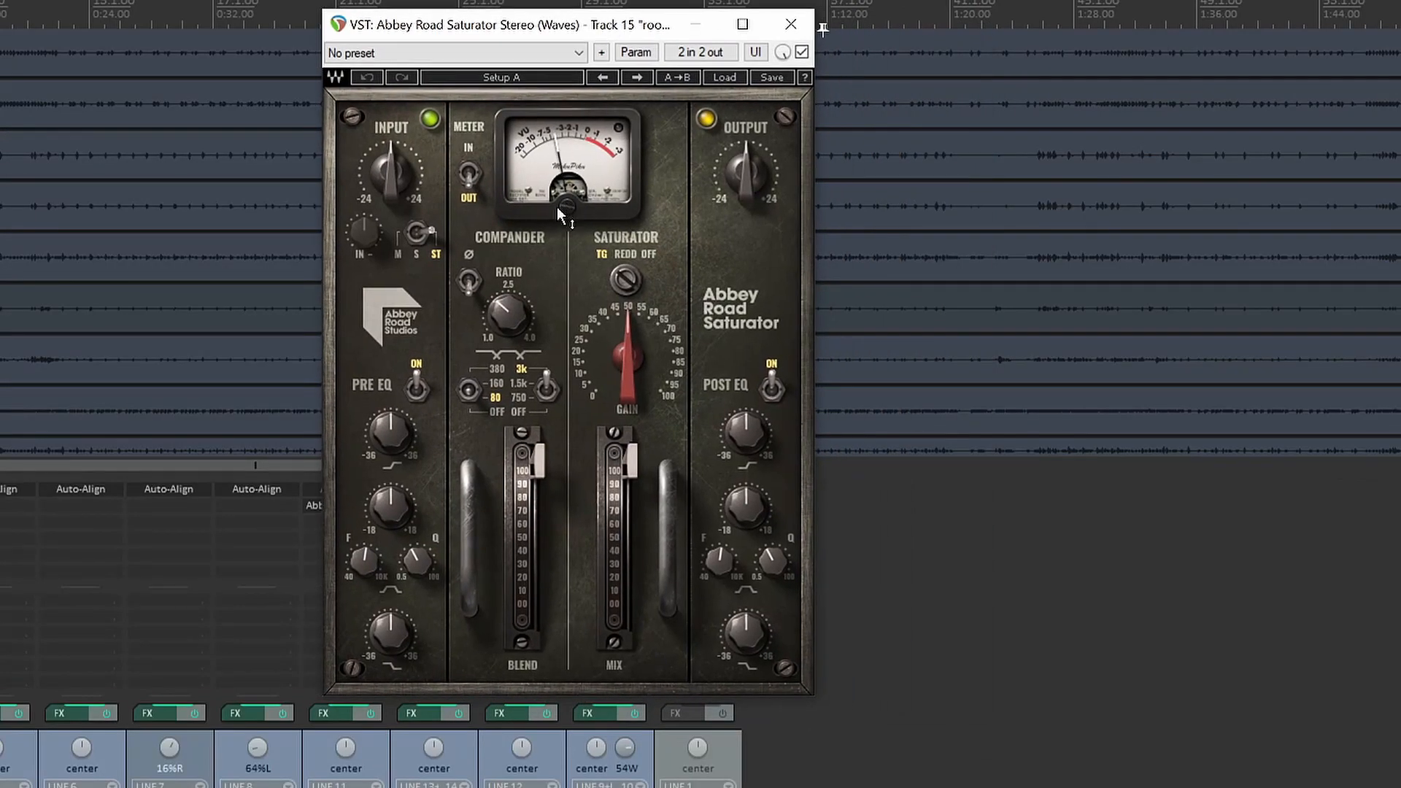
# Switch both compander crossovers and Pre EQ off on the rooms saturator, auditioning the compander phase and leaving it off
pyautogui.click(549, 388)
pyautogui.click(546, 393)
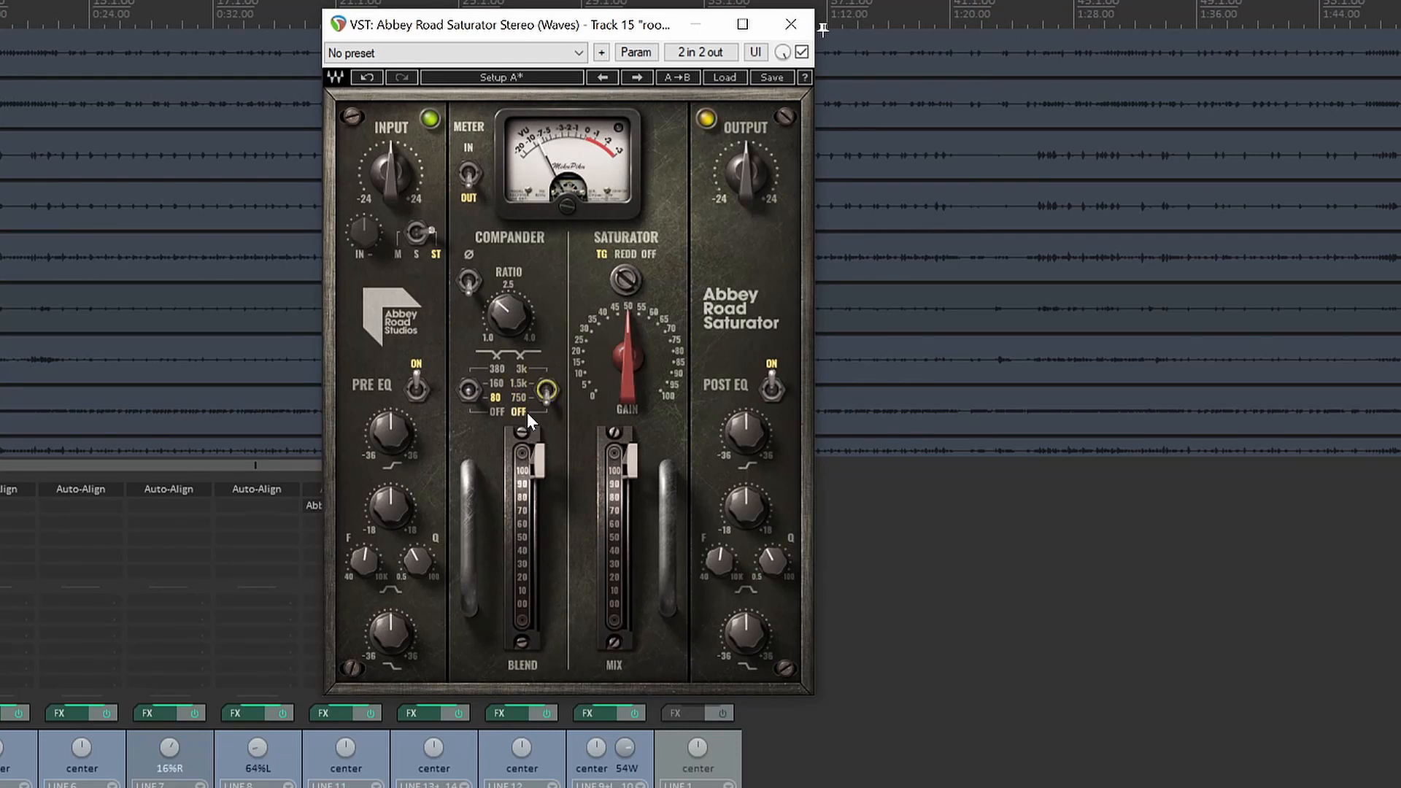
pyautogui.click(474, 393)
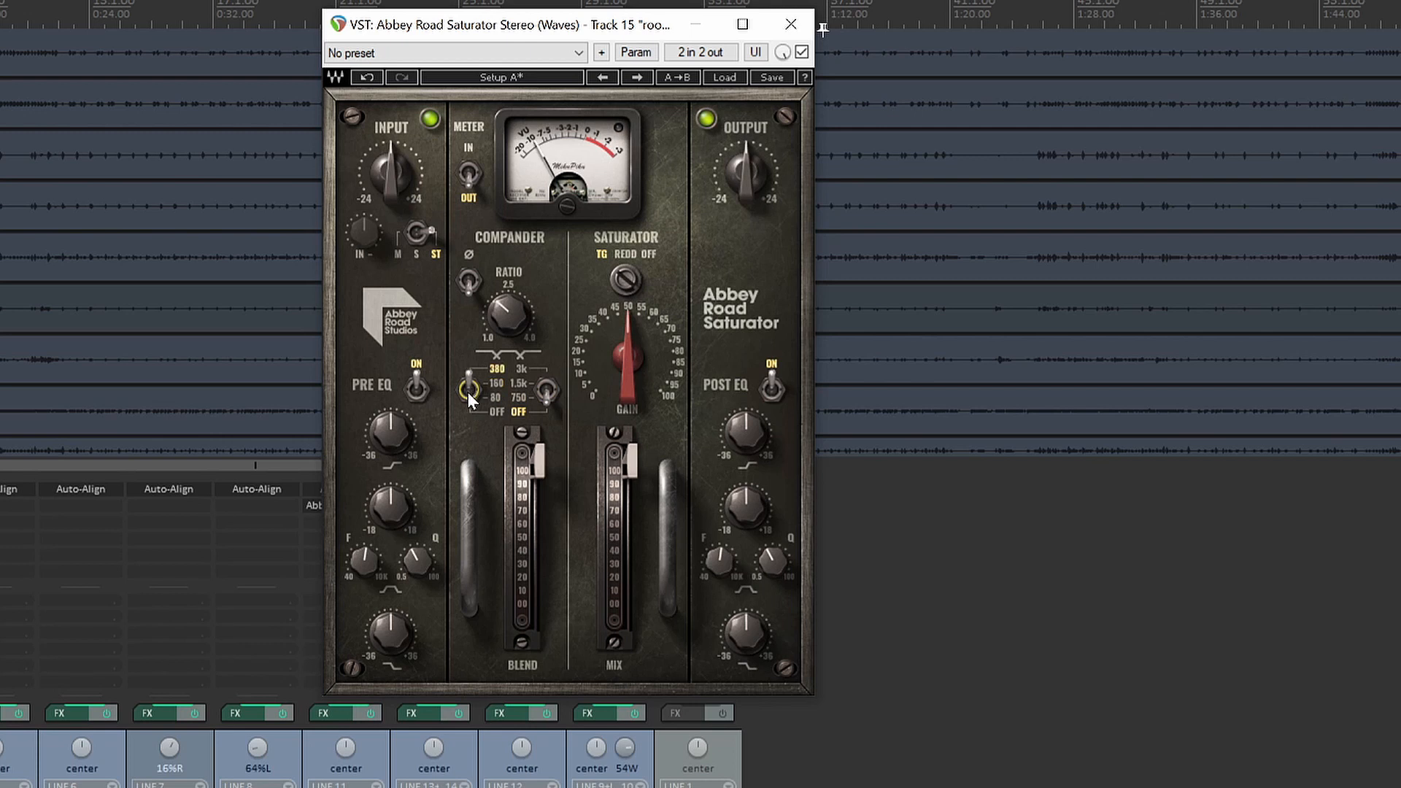
pyautogui.click(469, 394)
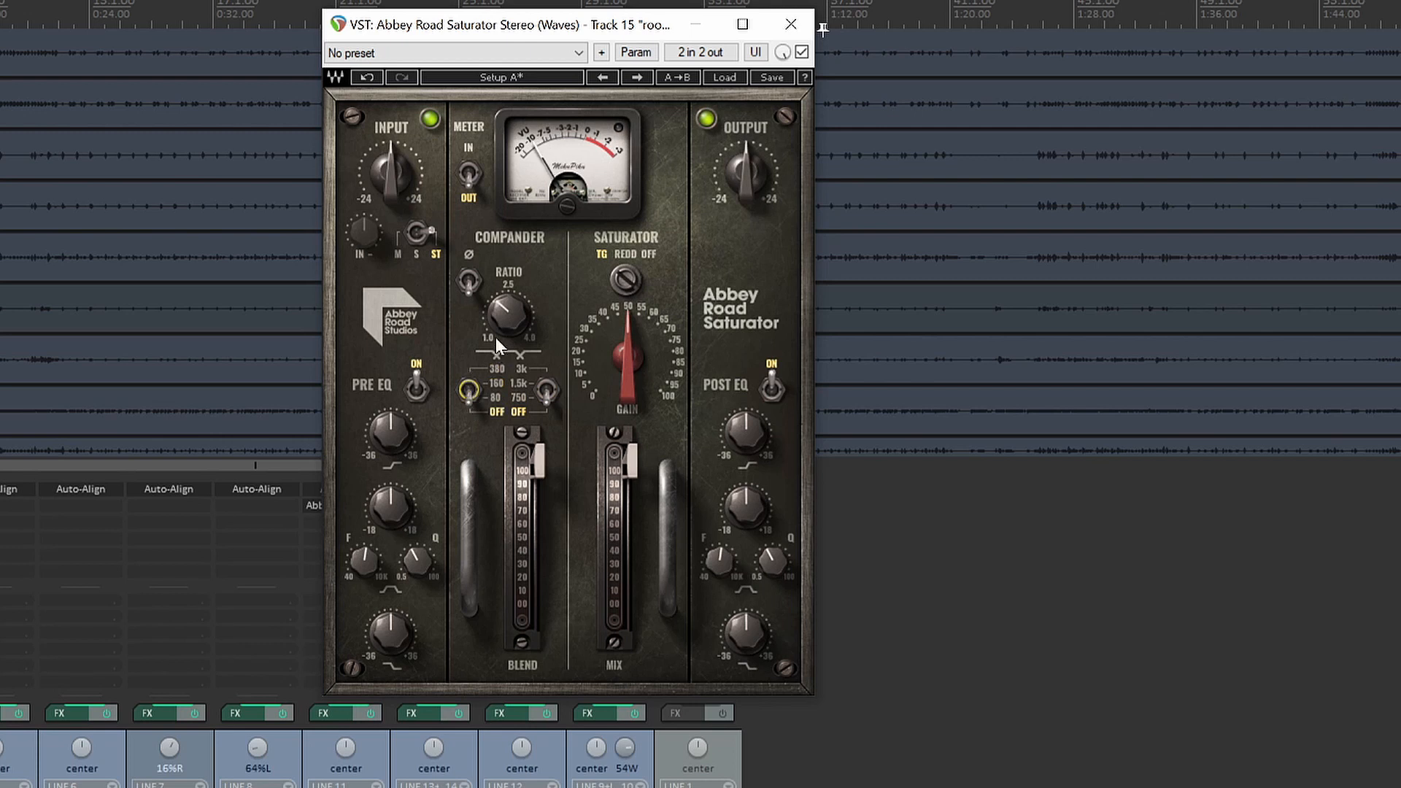
pyautogui.click(473, 281)
pyautogui.click(473, 279)
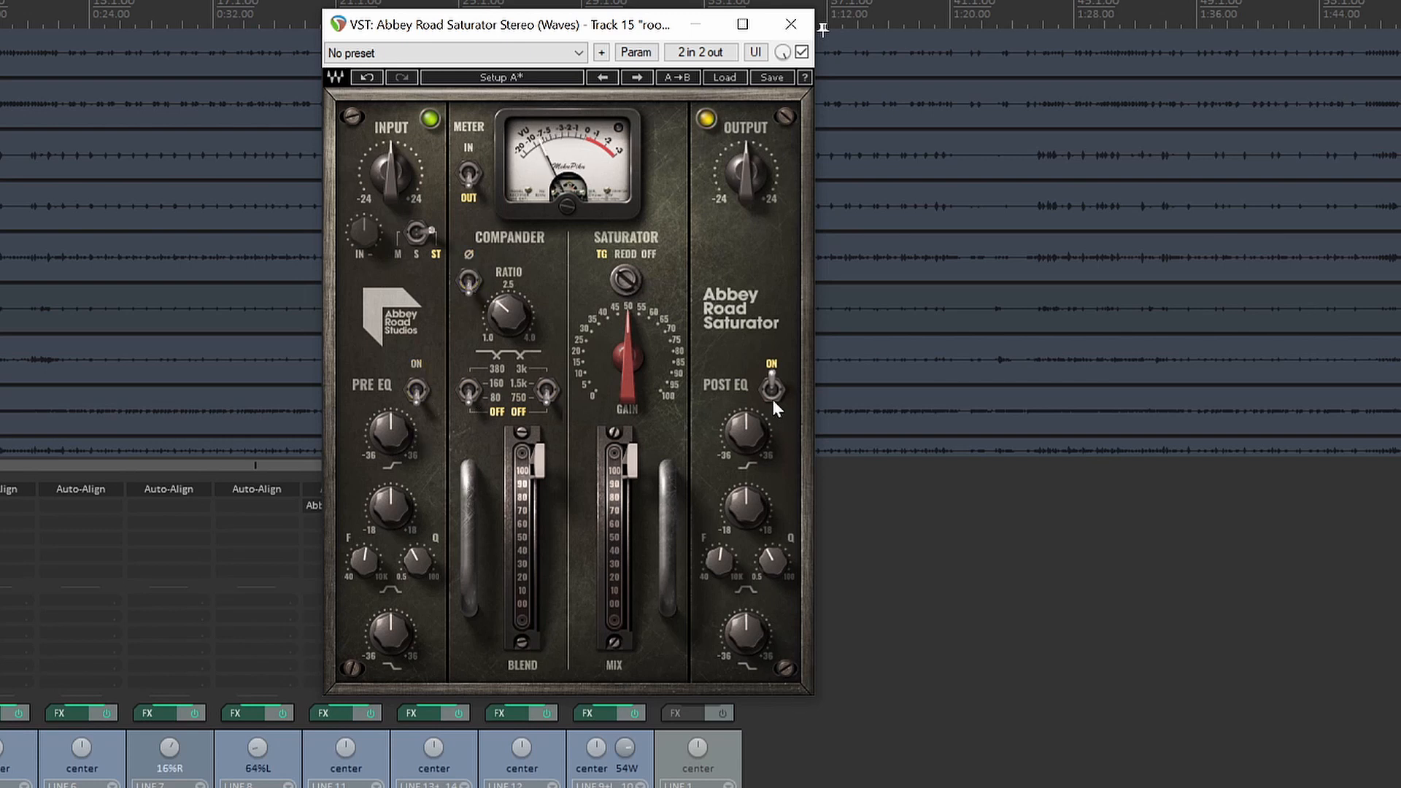
# Raise the rooms saturator gain to 55.1 with Post EQ off, select REDD mode, and set the low crossover to 160
pyautogui.moveTo(628, 358); pyautogui.dragTo(628, 349)
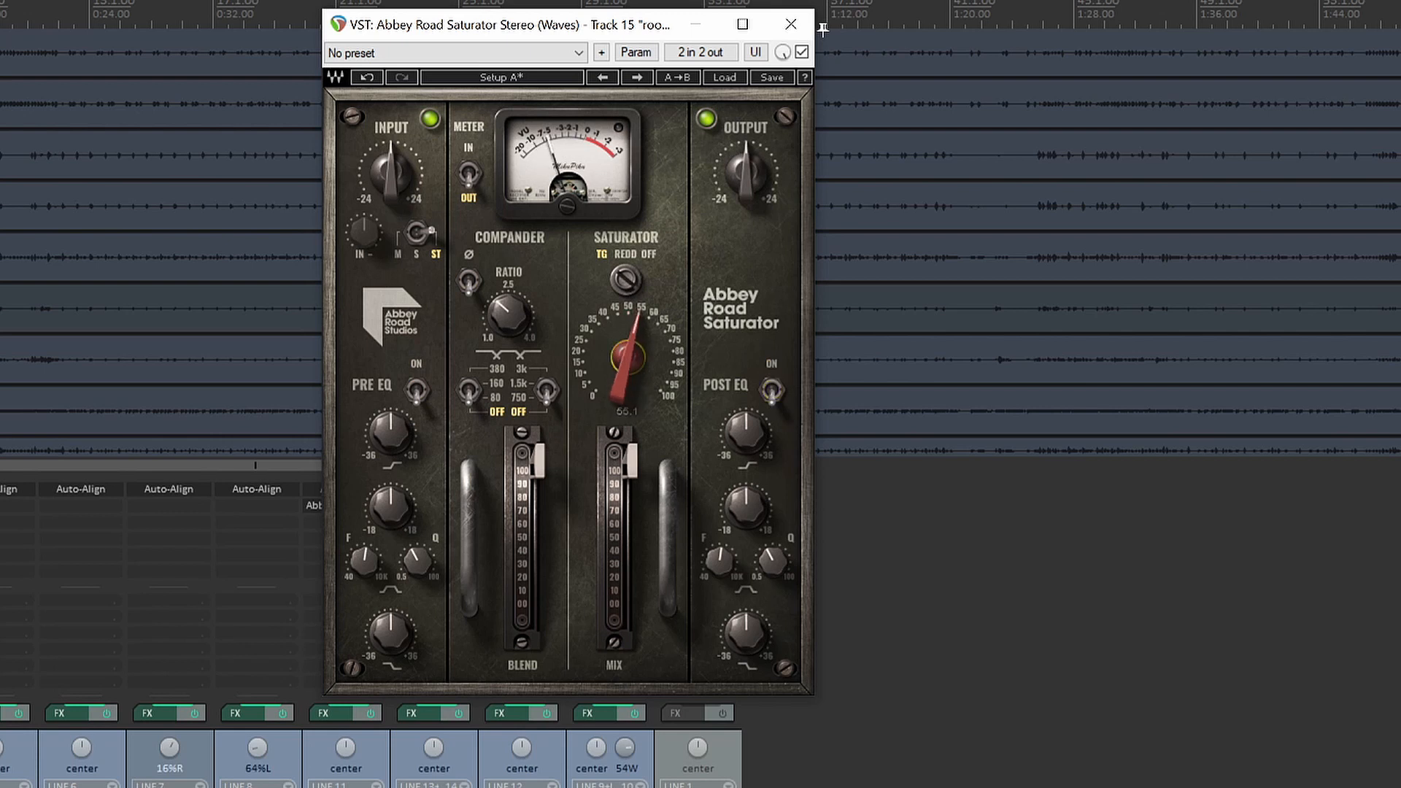
pyautogui.click(629, 279)
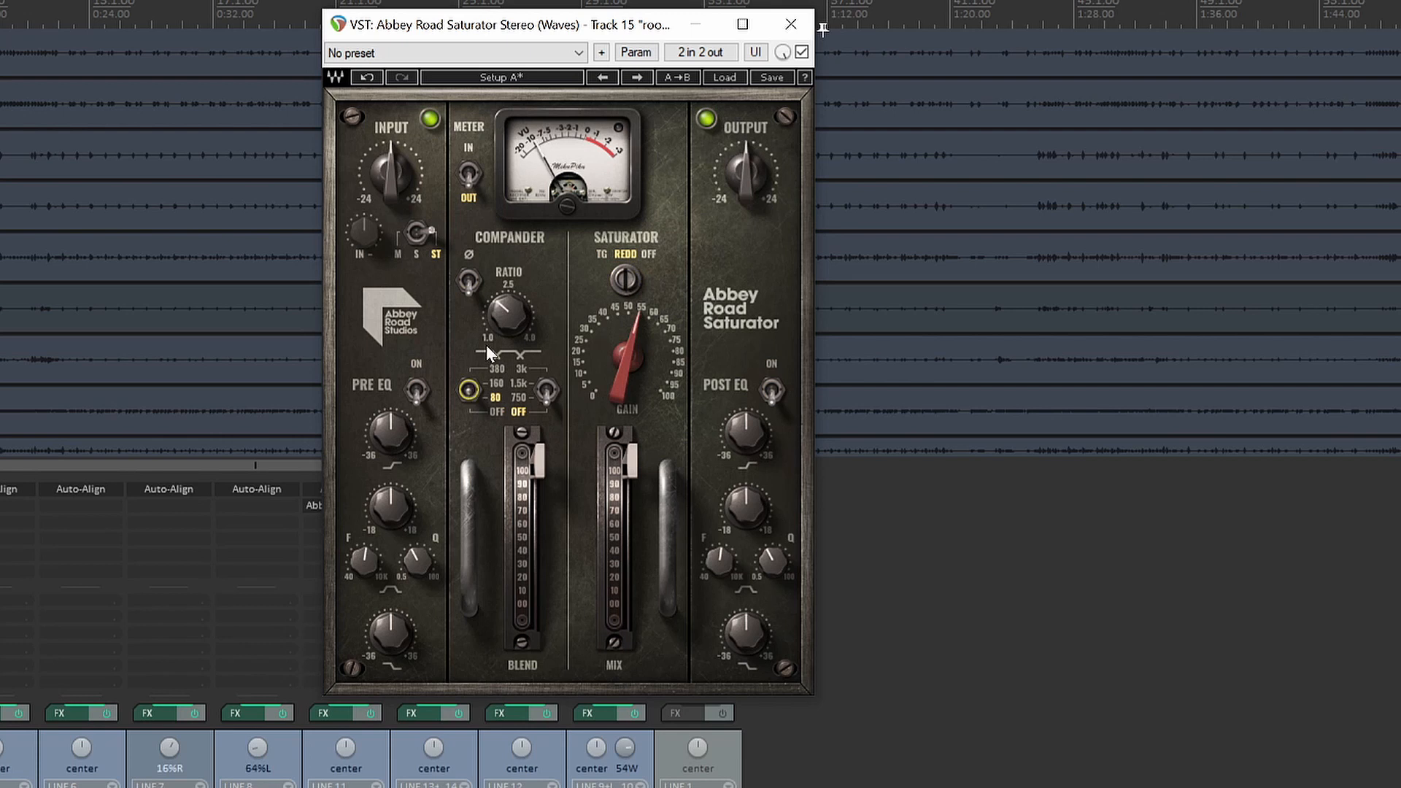
pyautogui.click(470, 387)
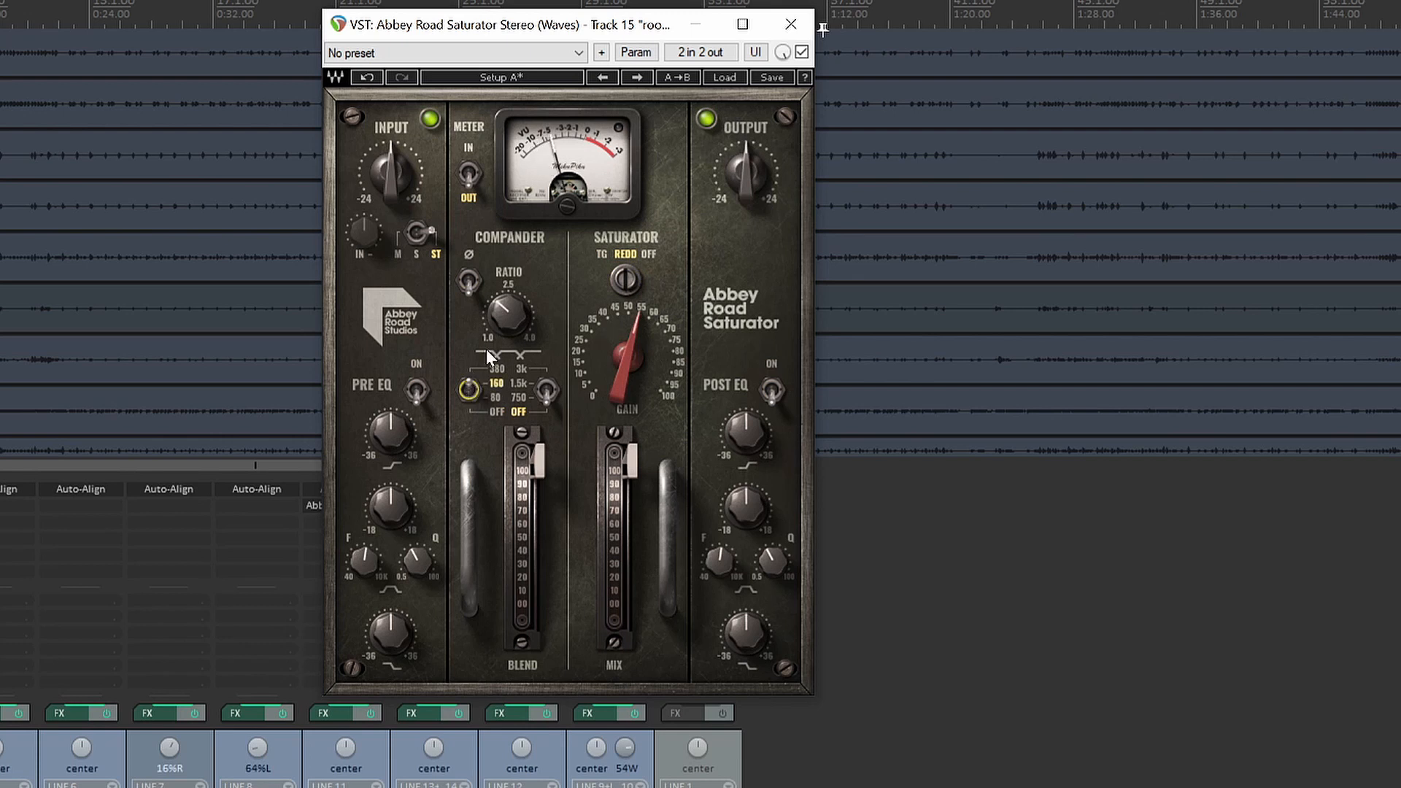
# Set the rooms saturator's high crossover to 3k, then enable Pre EQ with the low shelf at -2.30 and a slight mid boost
pyautogui.click(492, 306)
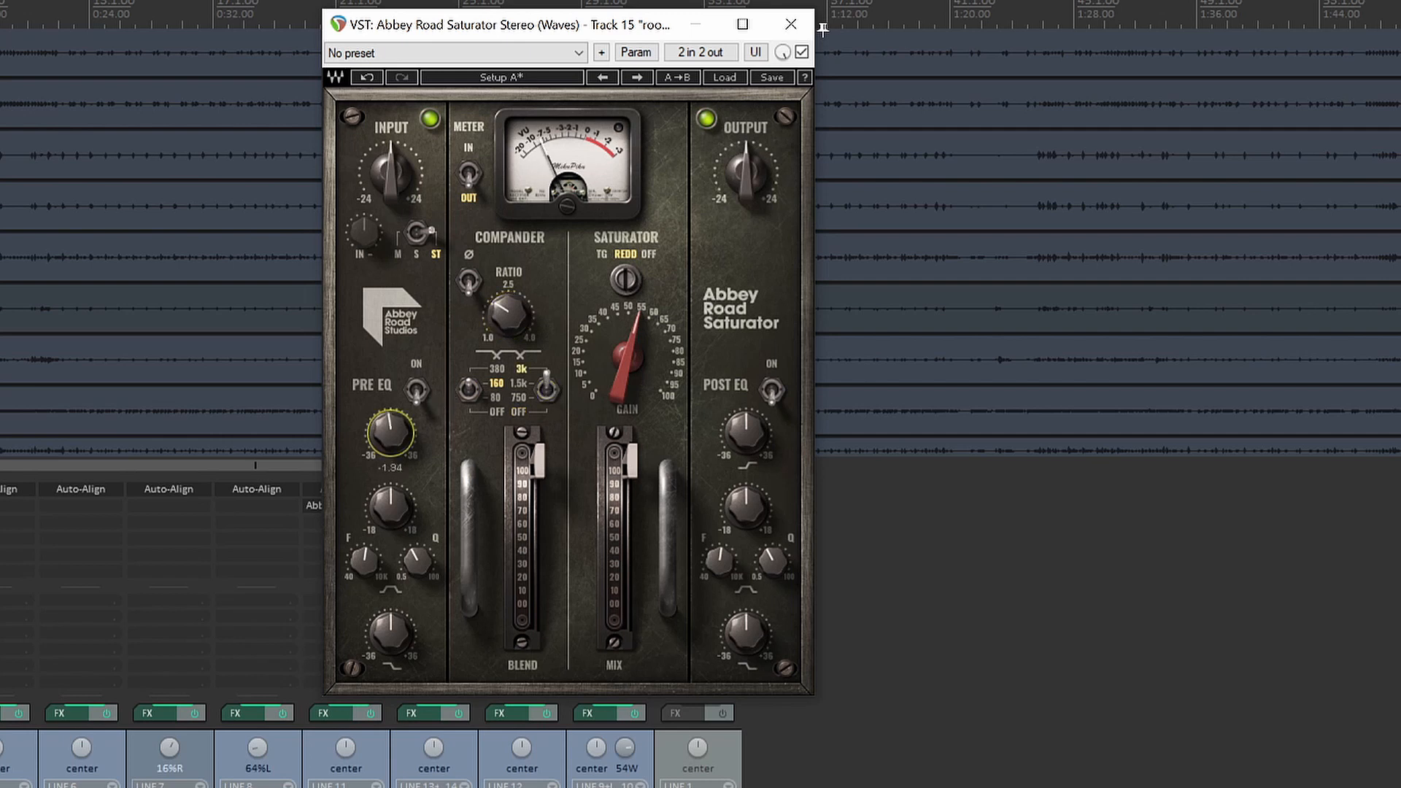
pyautogui.click(416, 392)
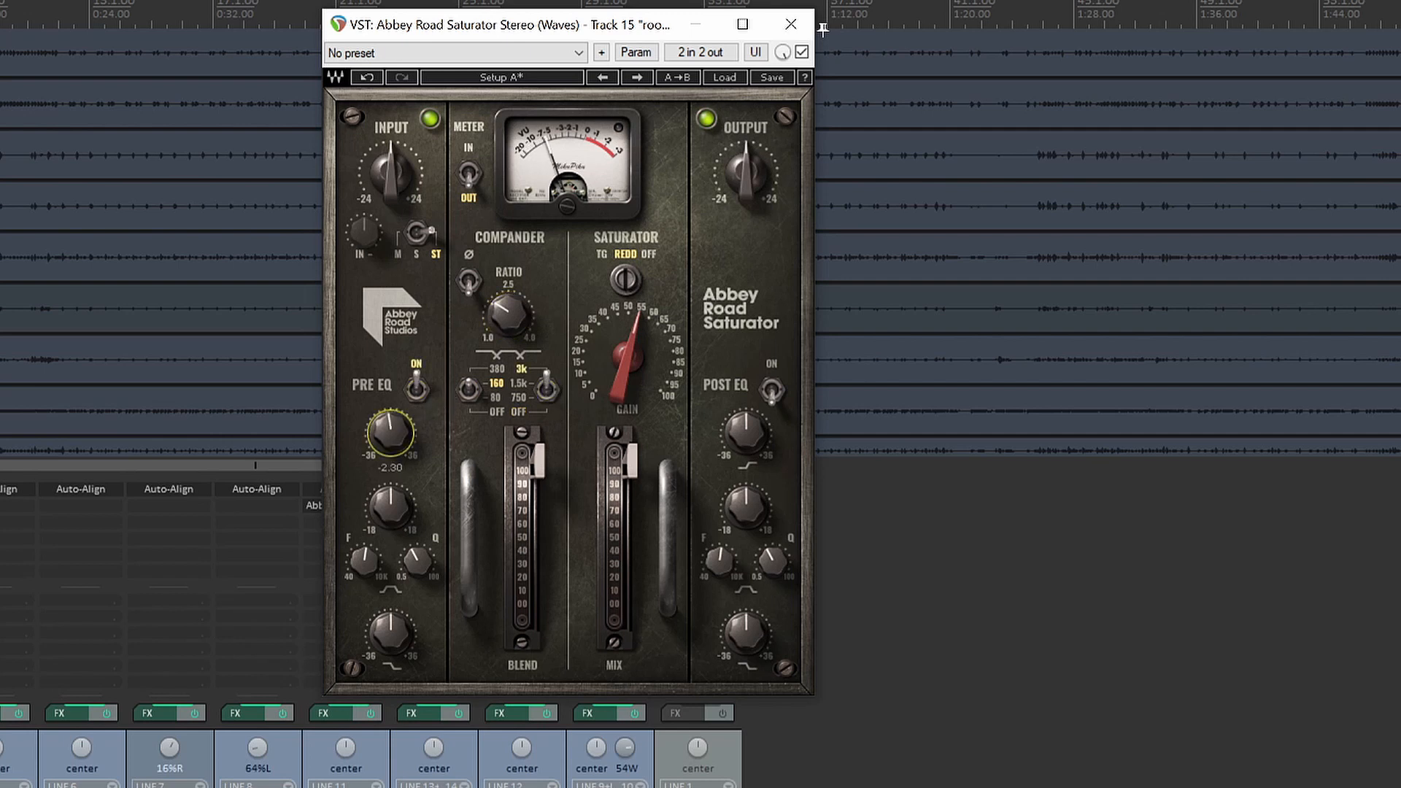
pyautogui.moveTo(385, 493); pyautogui.dragTo(385, 487)
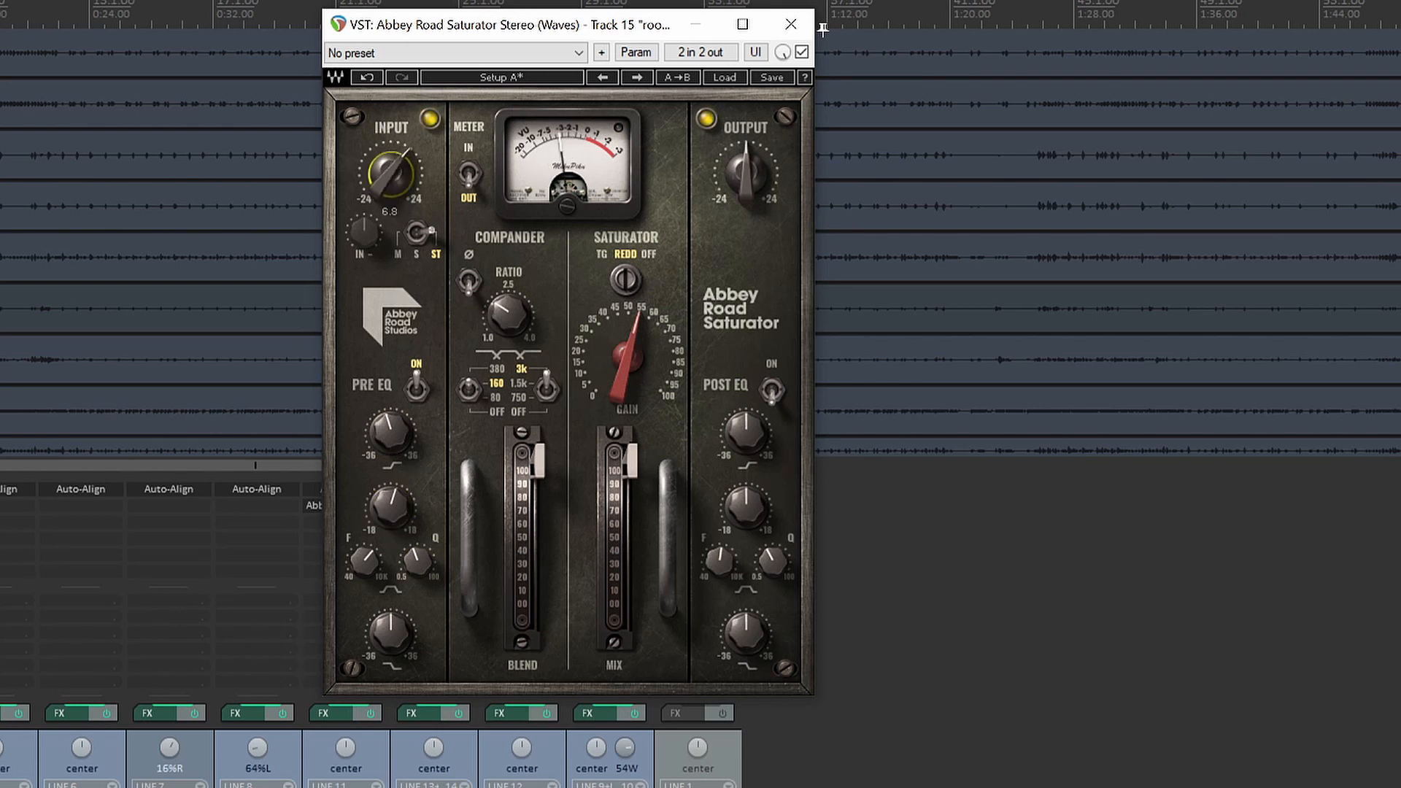
# Lower the rooms saturator's input level, reduce its gain to about 40, and raise the output slightly to compensate
pyautogui.moveTo(391, 174)
pyautogui.mouseDown()
pyautogui.moveTo(391, 192)
pyautogui.moveTo(391, 153)
pyautogui.moveTo(391, 169)
pyautogui.mouseUp()
pyautogui.moveTo(626, 357); pyautogui.dragTo(626, 377)
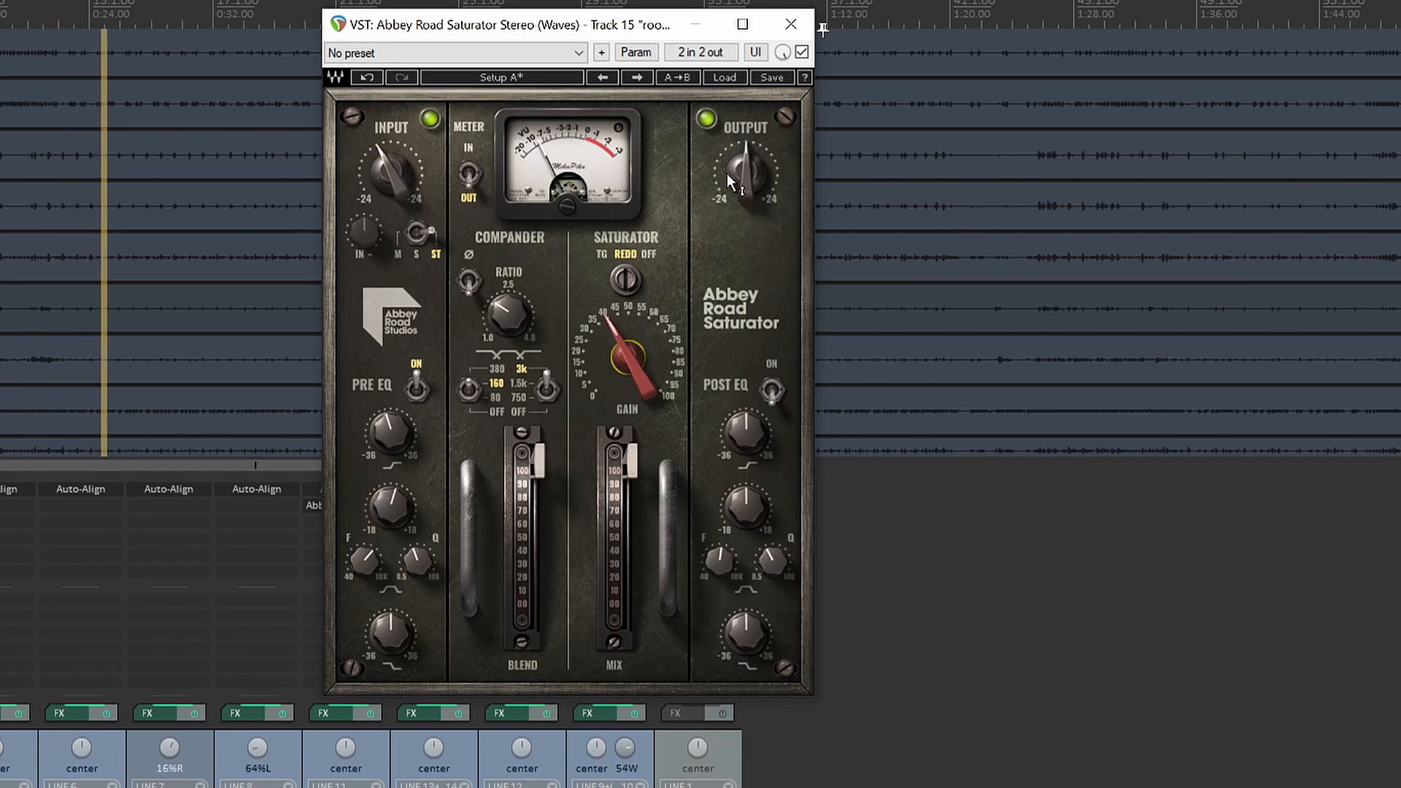
pyautogui.moveTo(734, 183); pyautogui.dragTo(734, 174)
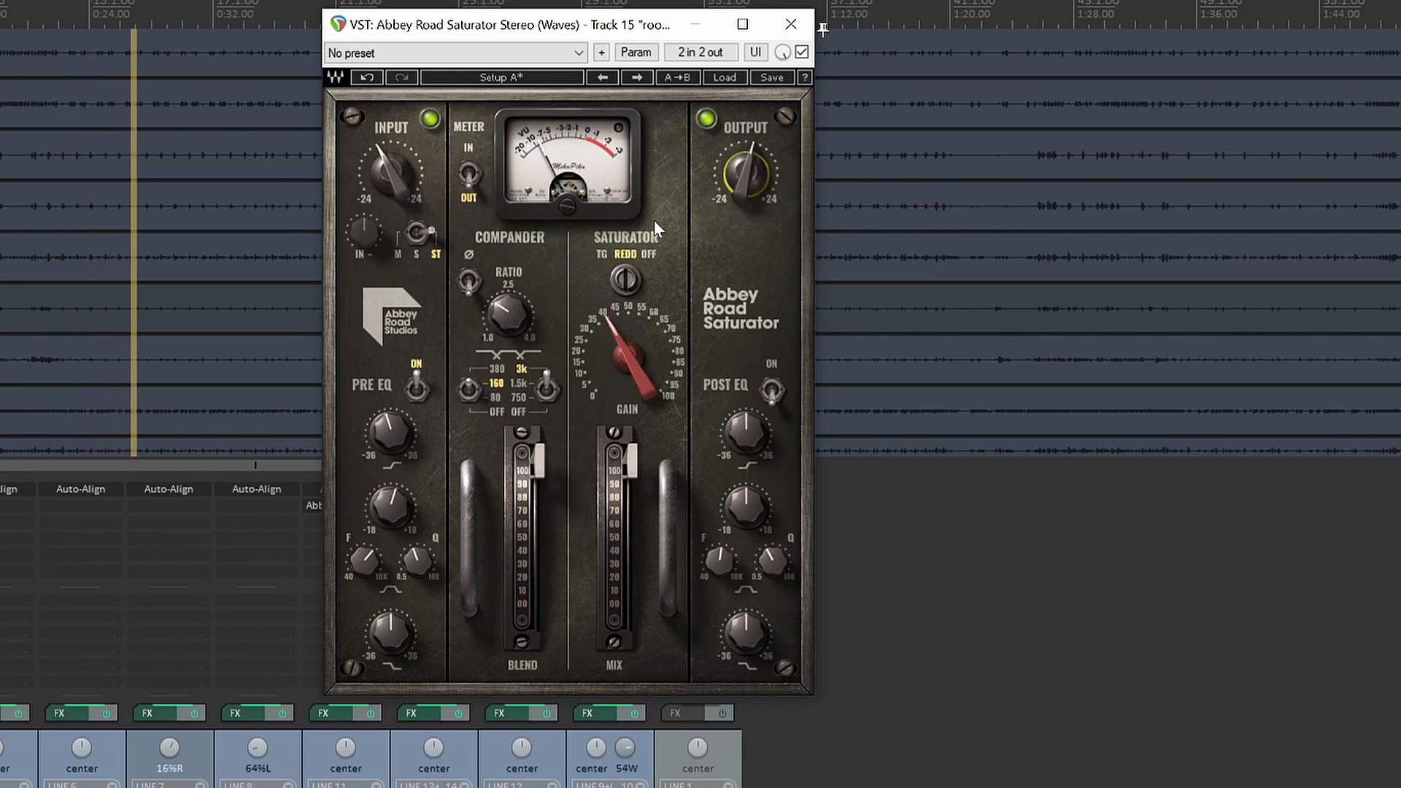
# Raise the compander ratio to 3.8 and ease it back slightly, auditioning the compander phase and leaving it off
pyautogui.moveTo(532, 325); pyautogui.dragTo(533, 306)
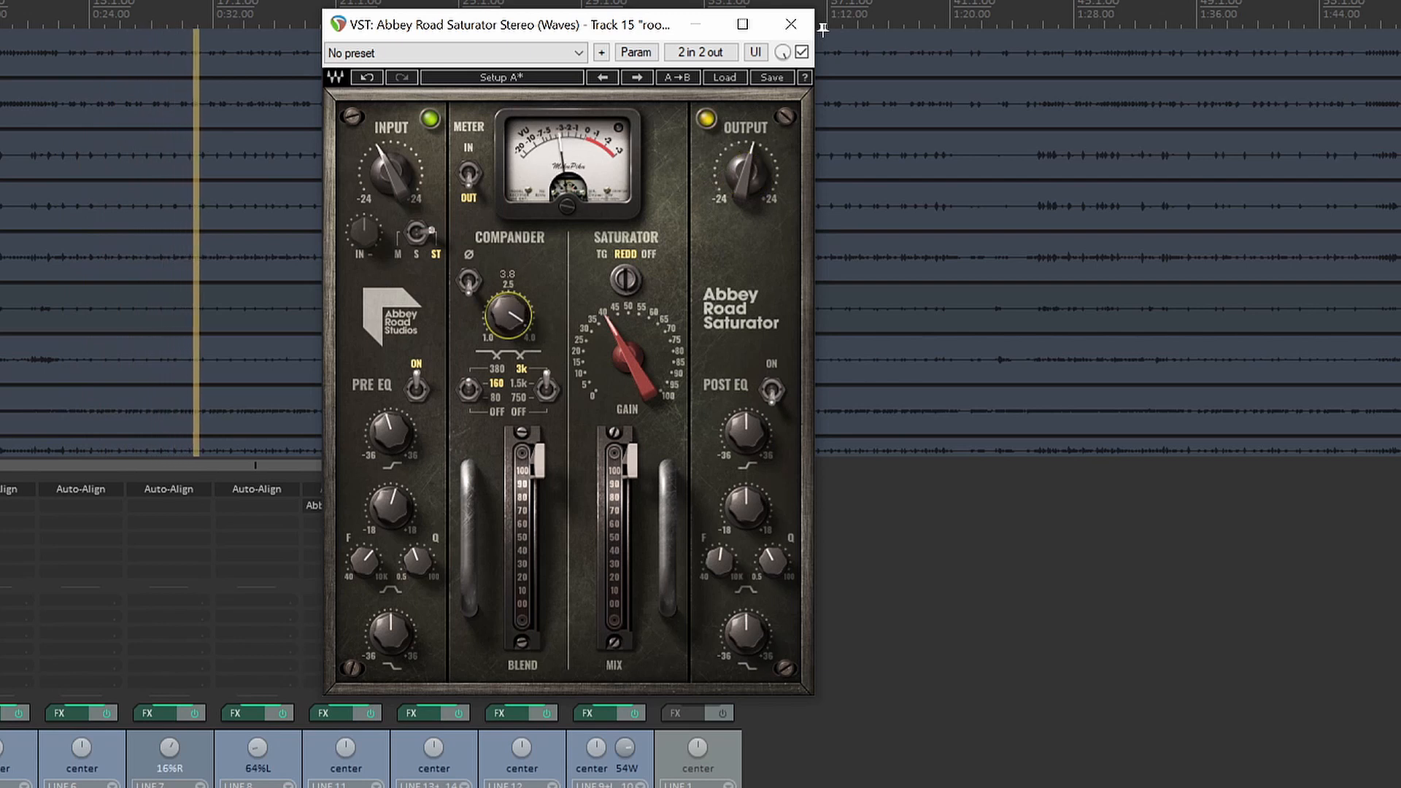
pyautogui.click(468, 280)
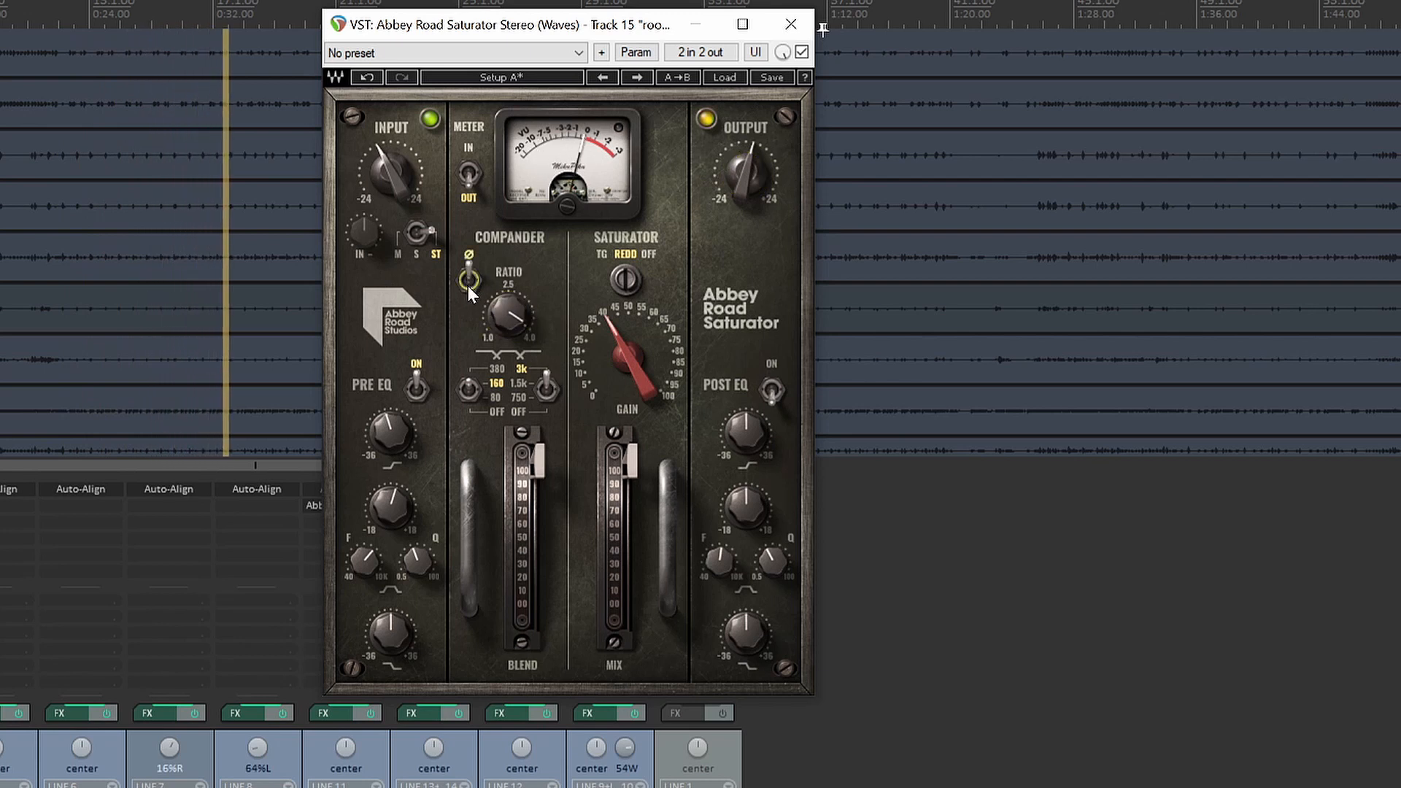
pyautogui.click(469, 283)
pyautogui.moveTo(506, 310); pyautogui.dragTo(506, 315)
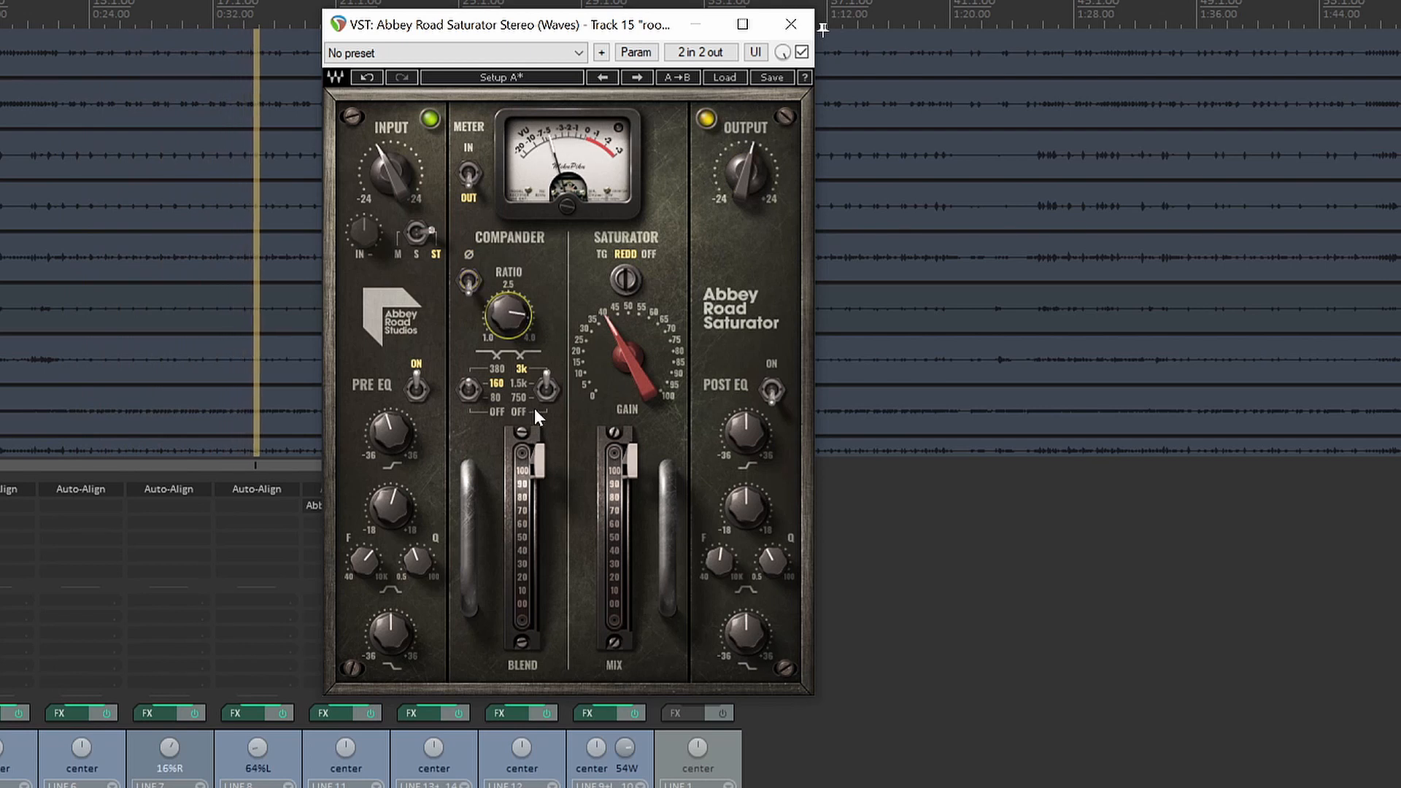
# Pull the rooms saturator's blend to about 75 and mix to about 70, and raise the gain to about 57
pyautogui.moveTo(538, 447); pyautogui.dragTo(539, 483)
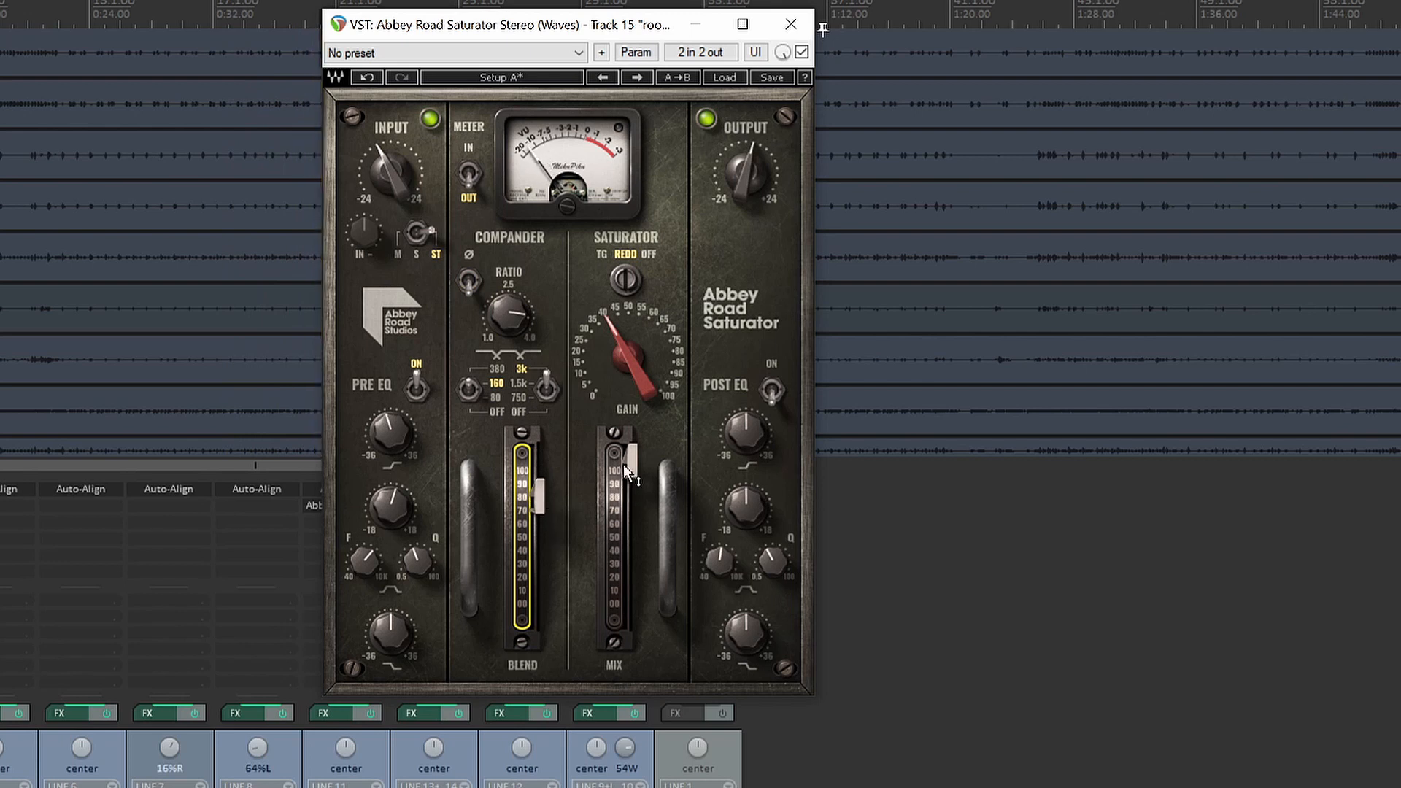
pyautogui.moveTo(626, 468); pyautogui.dragTo(626, 484)
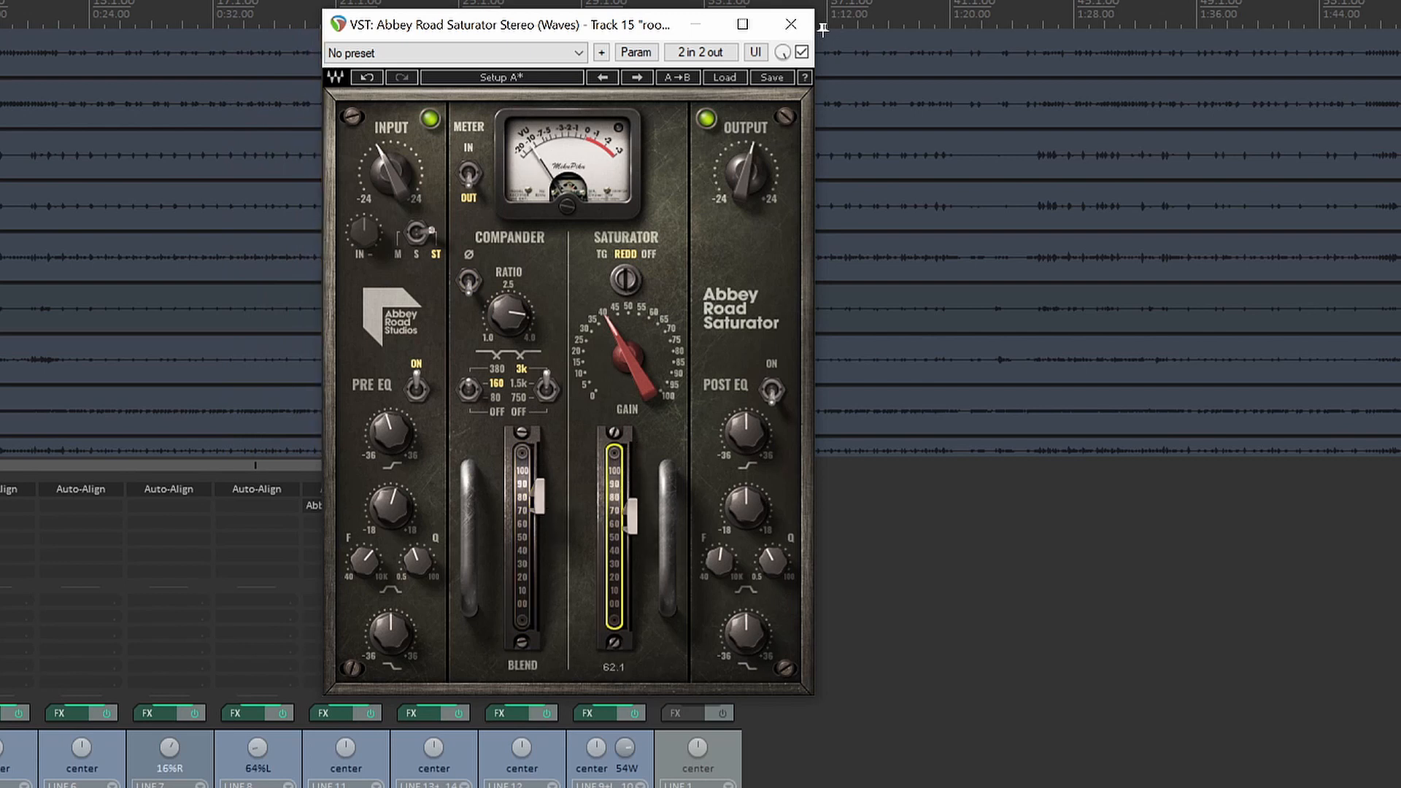
pyautogui.moveTo(625, 336); pyautogui.dragTo(625, 326)
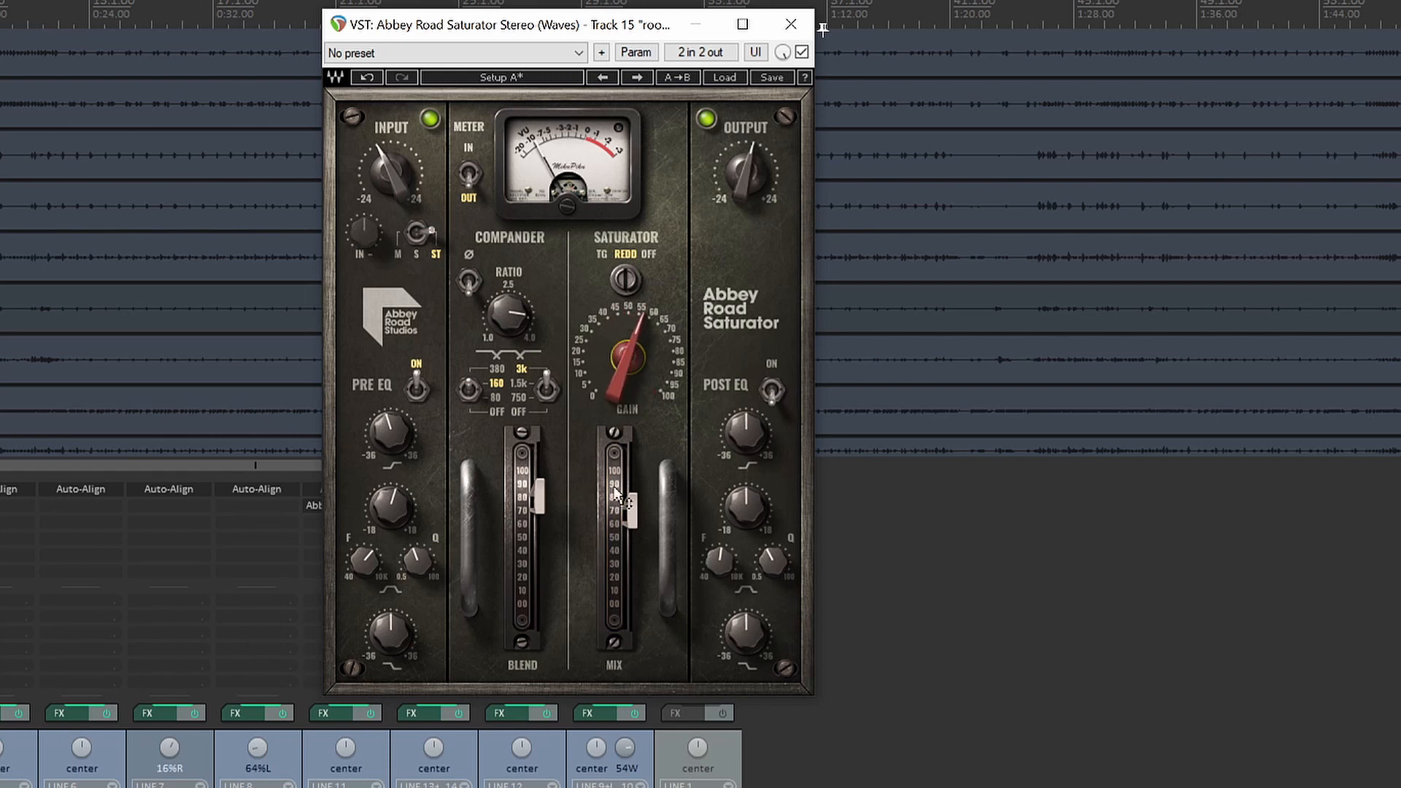
pyautogui.moveTo(629, 511); pyautogui.dragTo(629, 501)
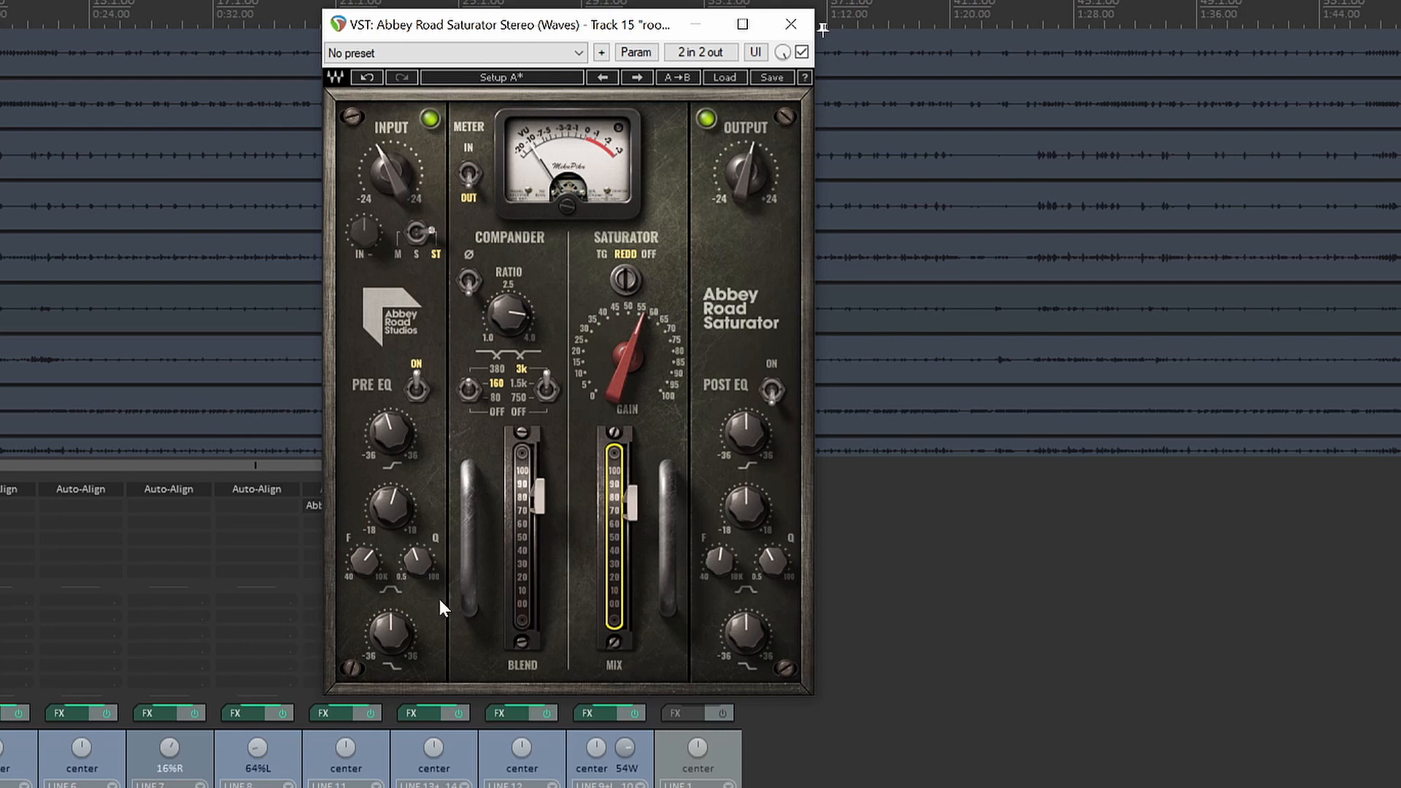
# Boost the Pre EQ high shelf, then enable Post EQ with a 7.78 high shelf boost and adjusted mid band gain, frequency and Q
pyautogui.click(391, 633)
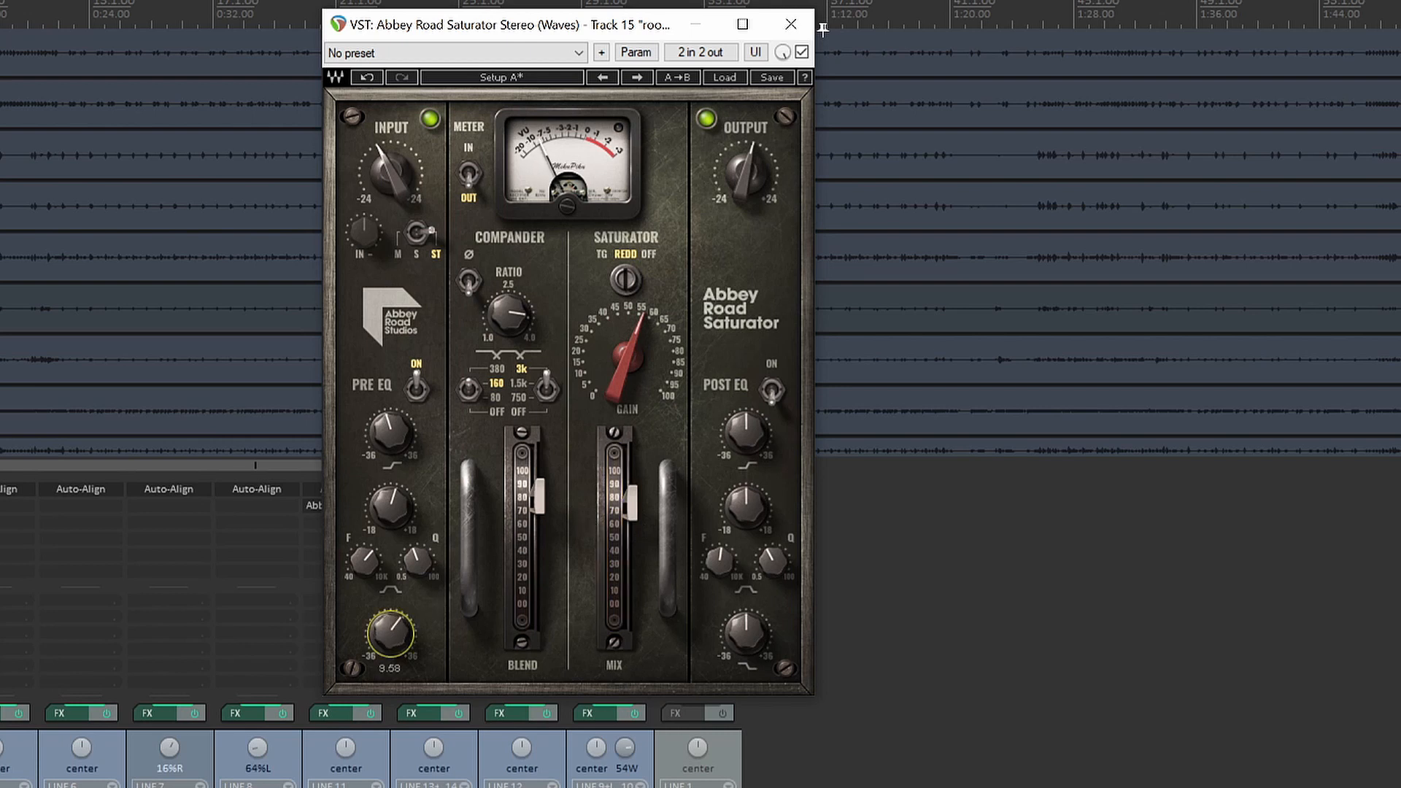
pyautogui.click(759, 635)
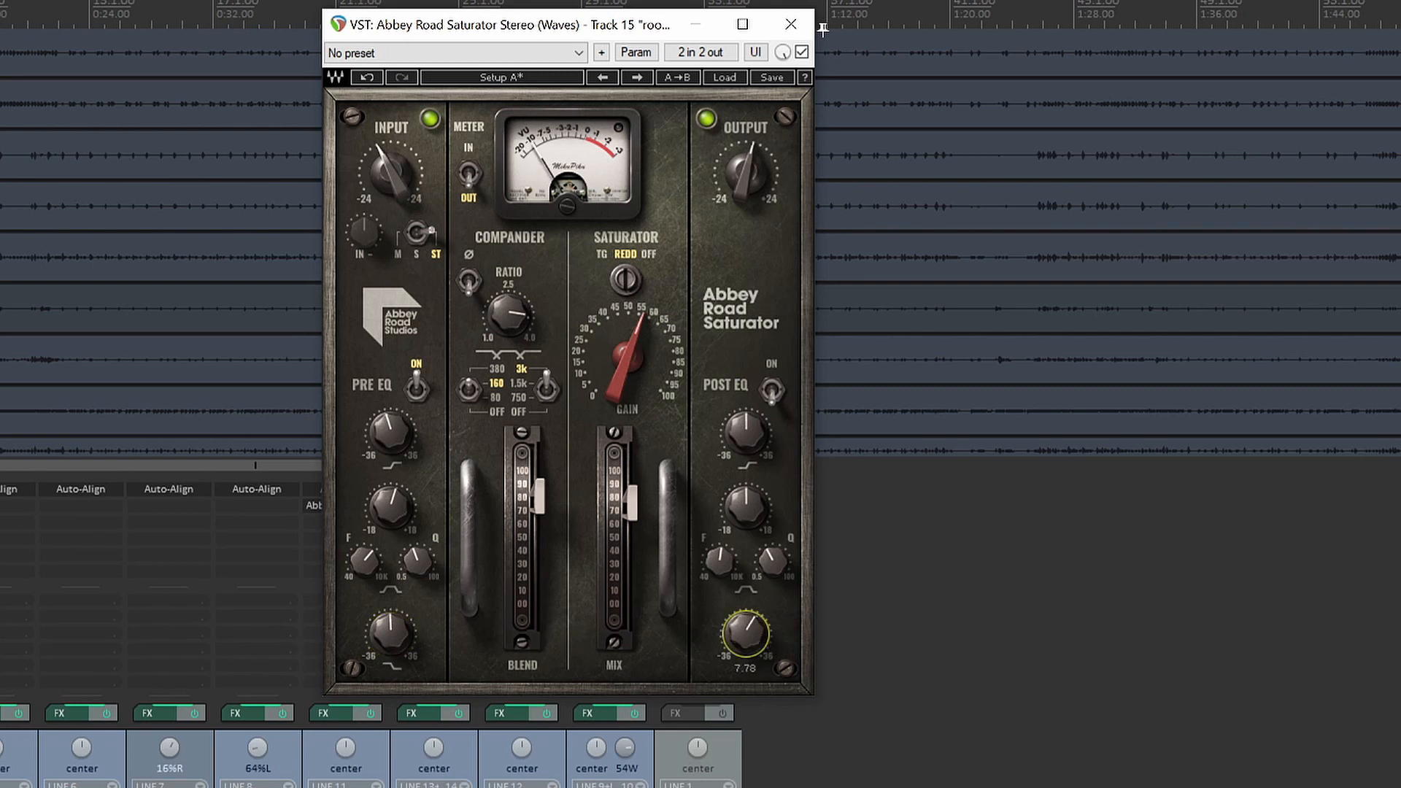
pyautogui.click(772, 388)
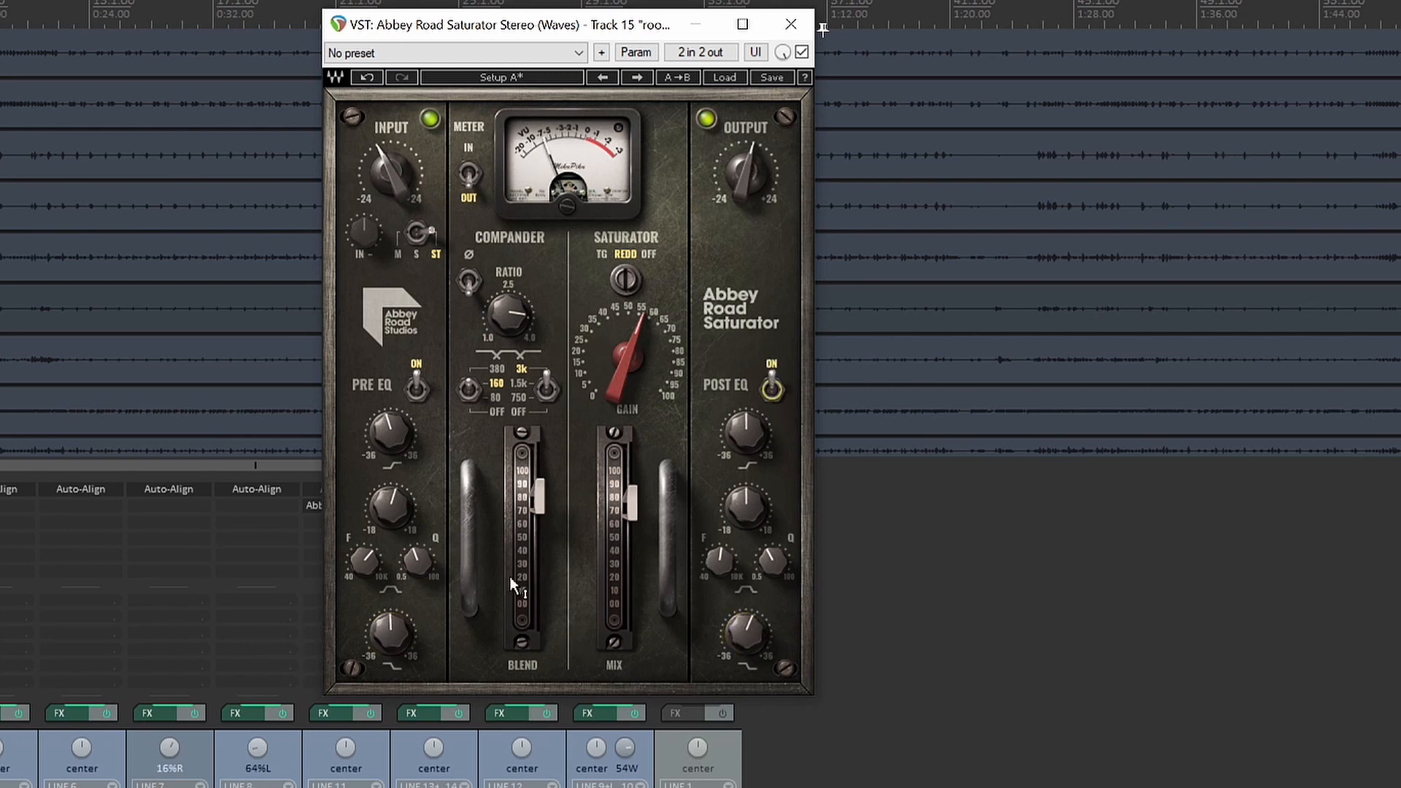
pyautogui.click(741, 511)
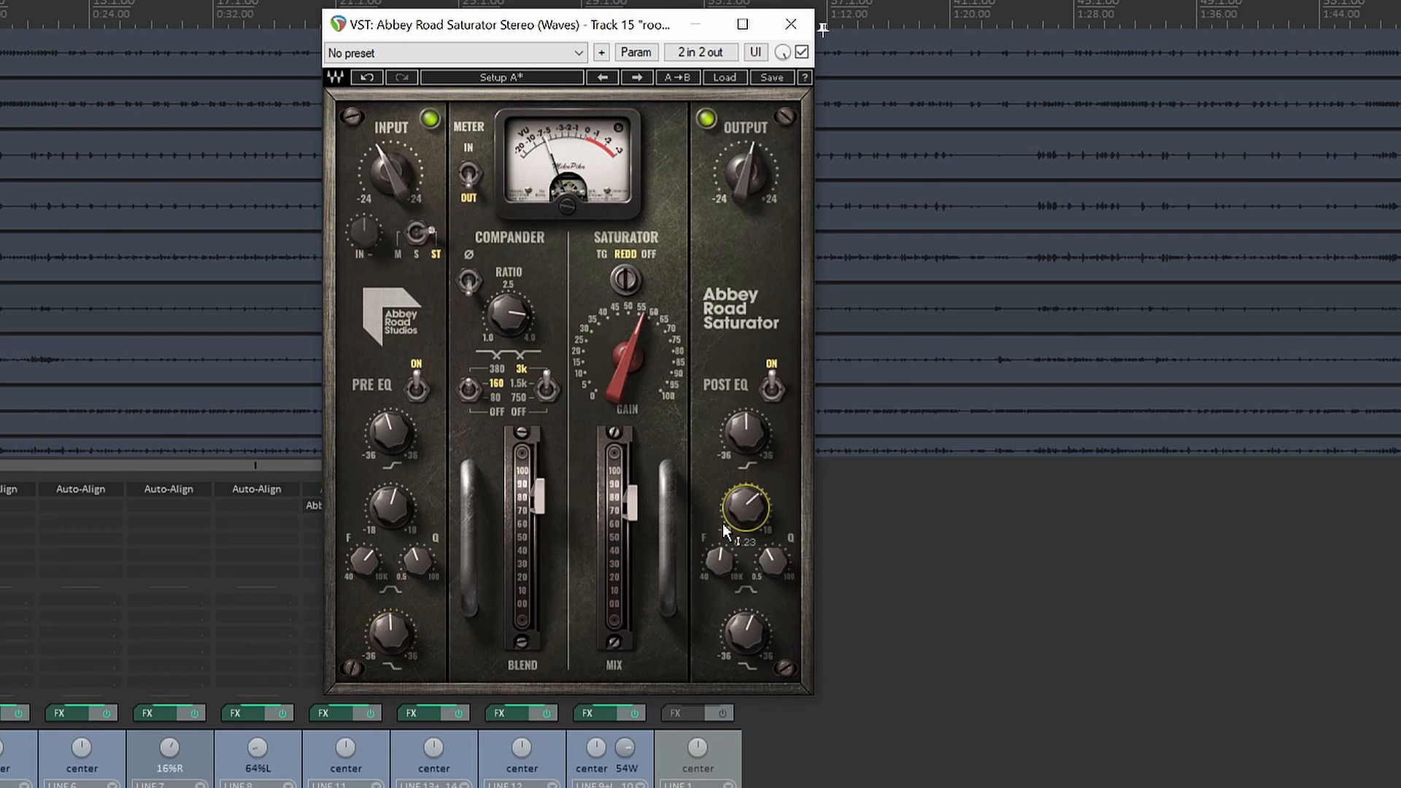
pyautogui.click(718, 560)
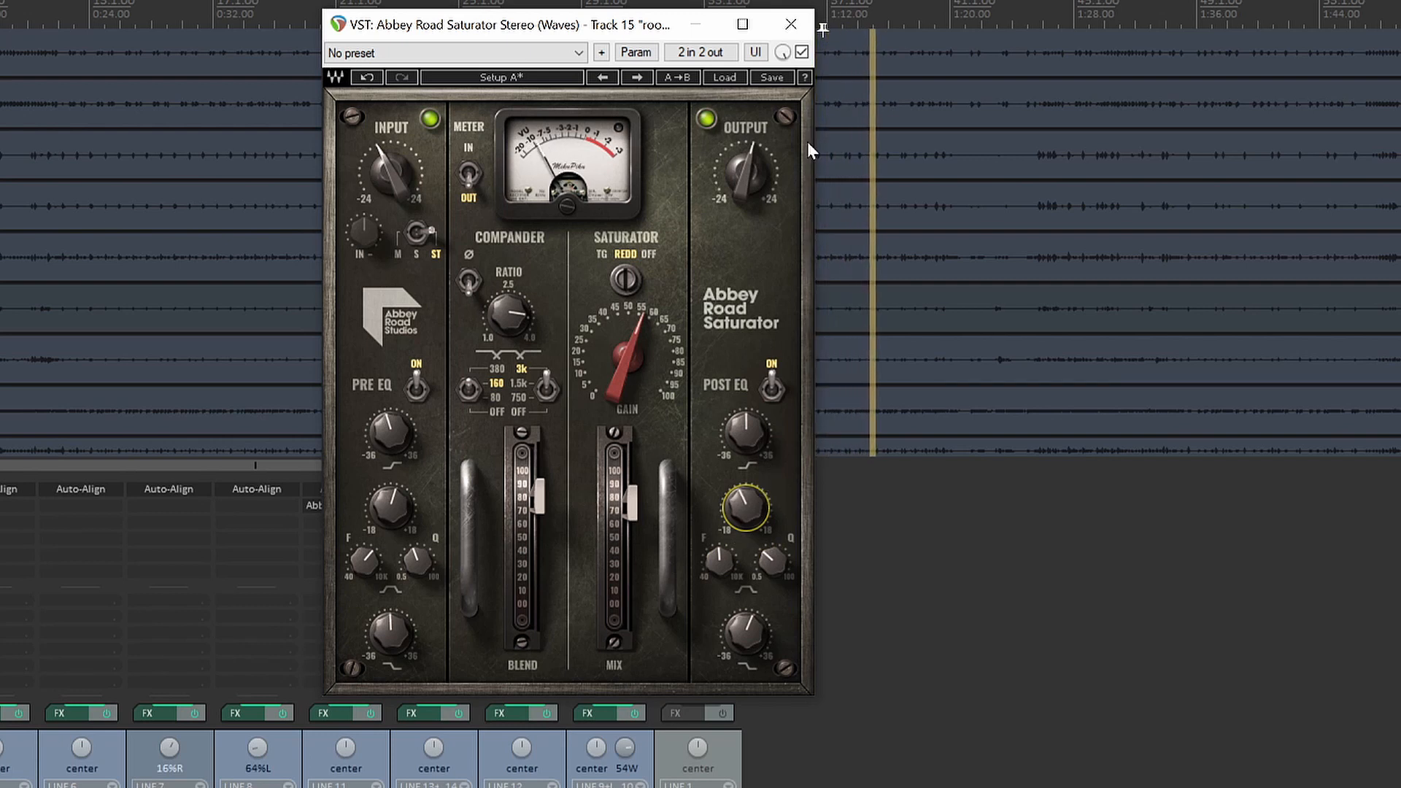
# Compare the soloed rooms track with the saturator bypassed and active
pyautogui.click(801, 52)
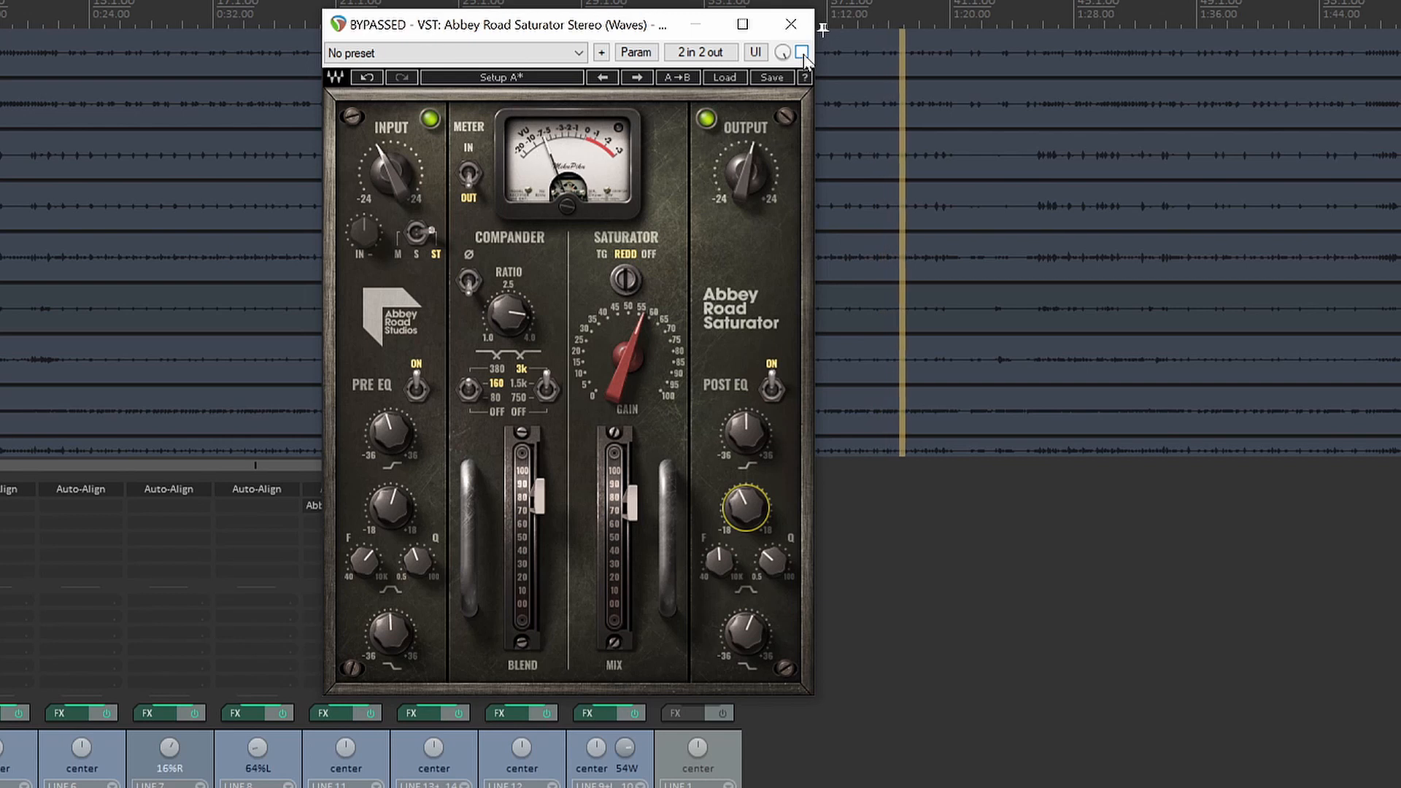
pyautogui.click(801, 52)
pyautogui.click(801, 53)
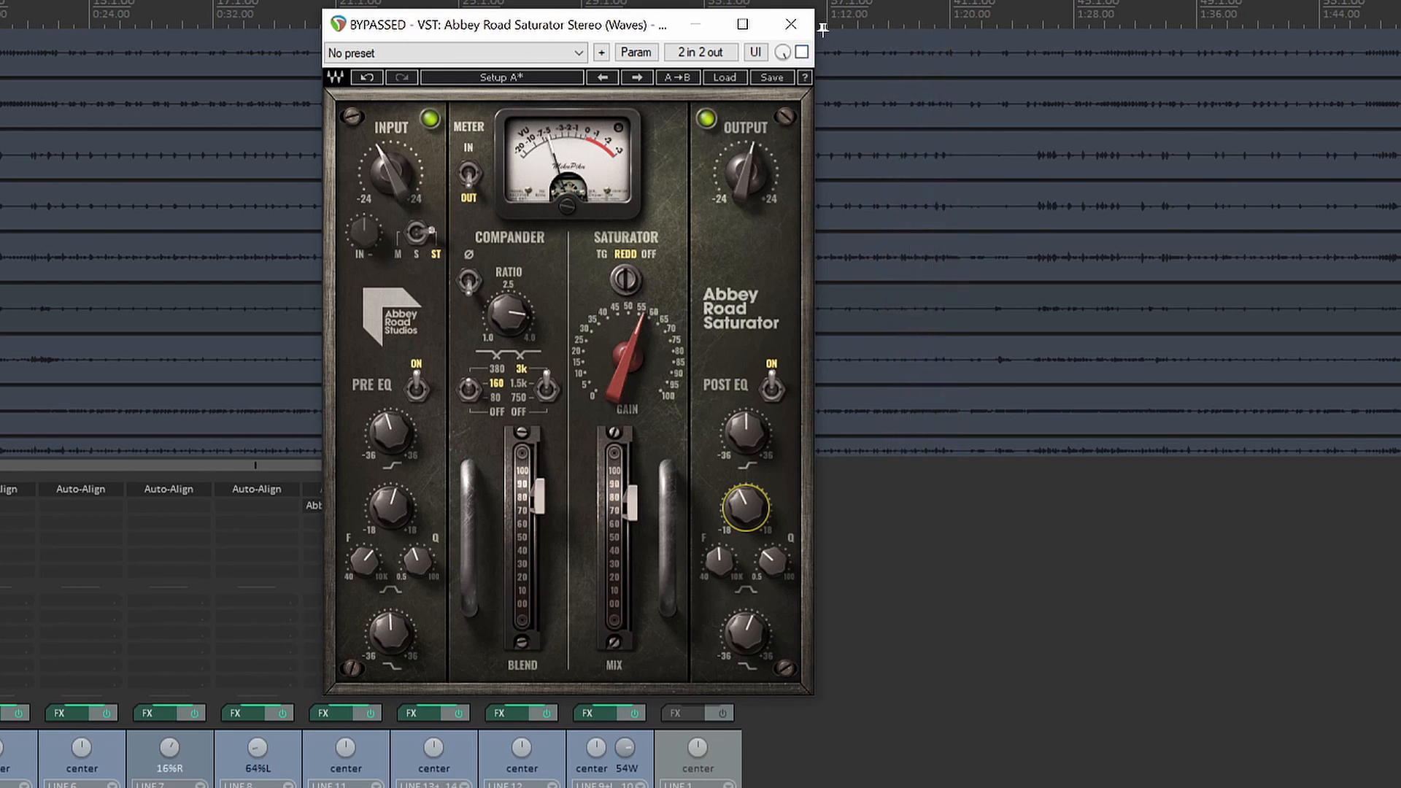
# Unsolo the rooms track and compare the saturator bypassed and active in the full drum mix, leaving it active
pyautogui.click(823, 30)
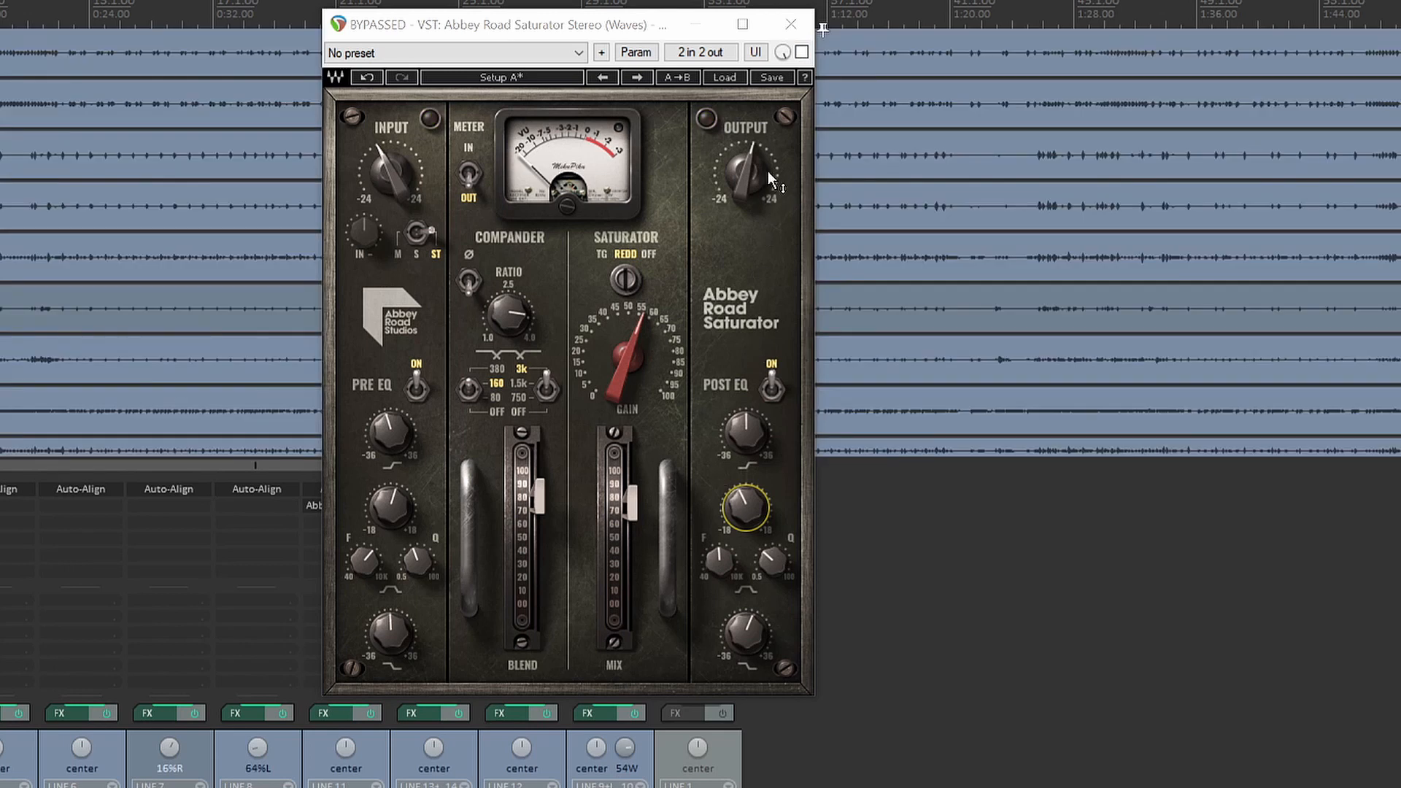
pyautogui.click(802, 52)
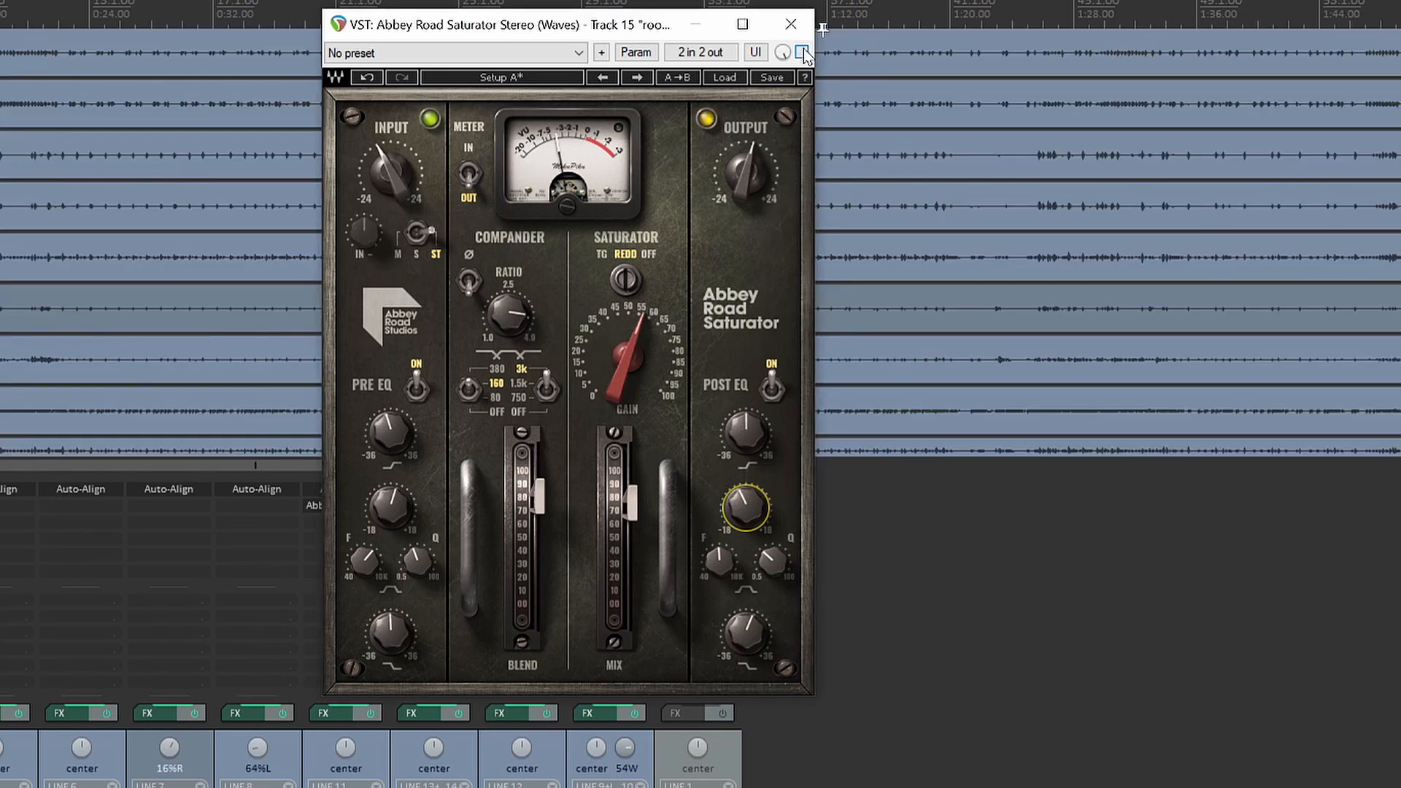
pyautogui.click(802, 52)
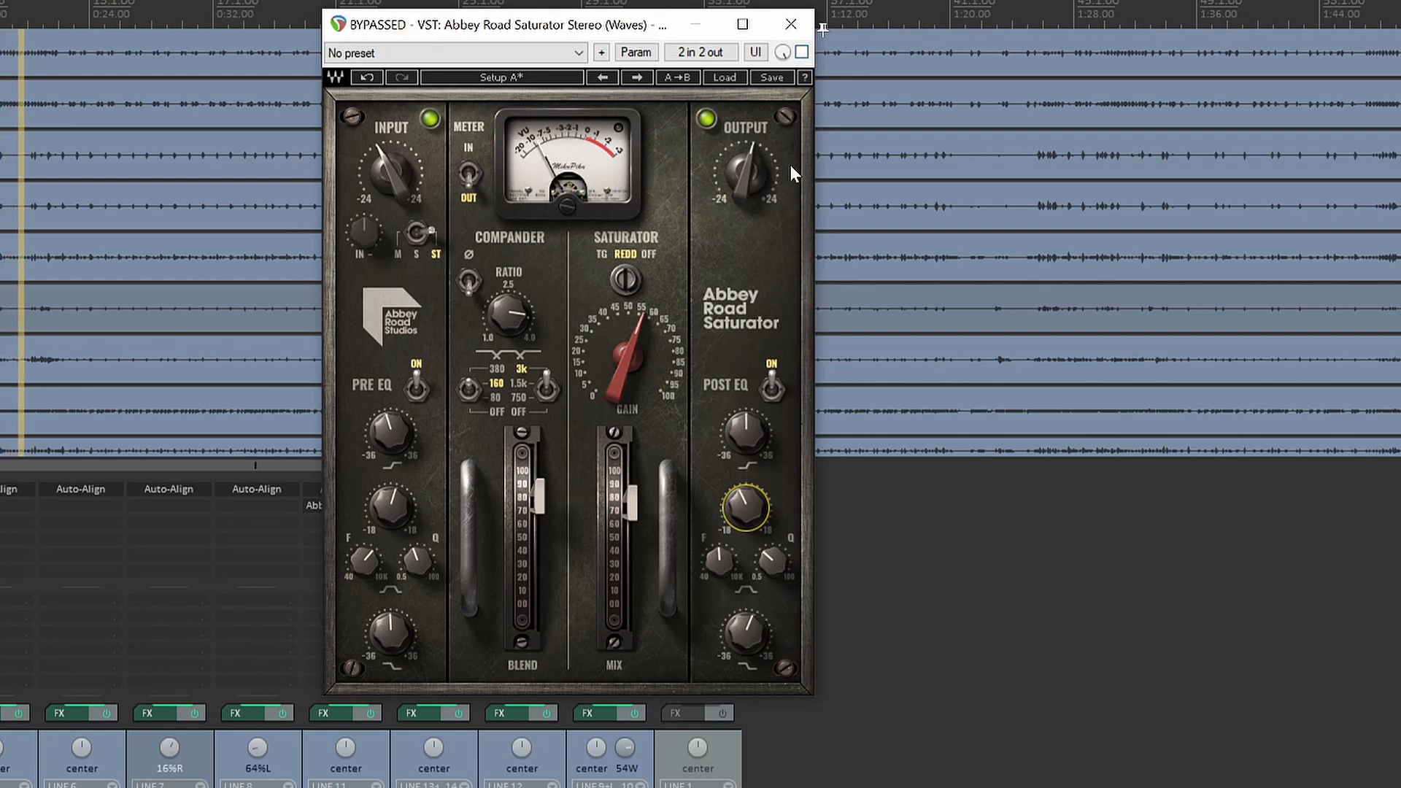
pyautogui.click(802, 53)
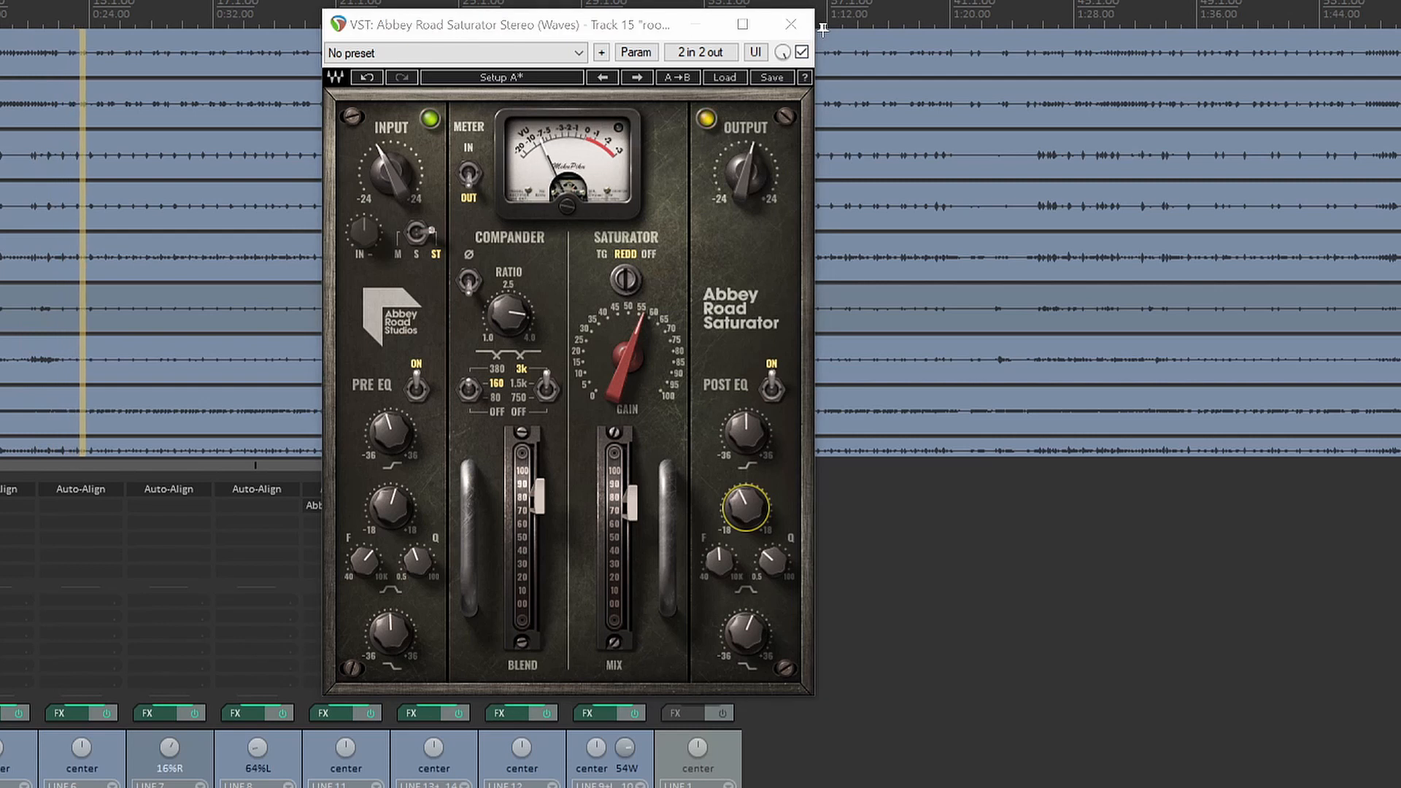
pyautogui.click(802, 52)
pyautogui.click(802, 53)
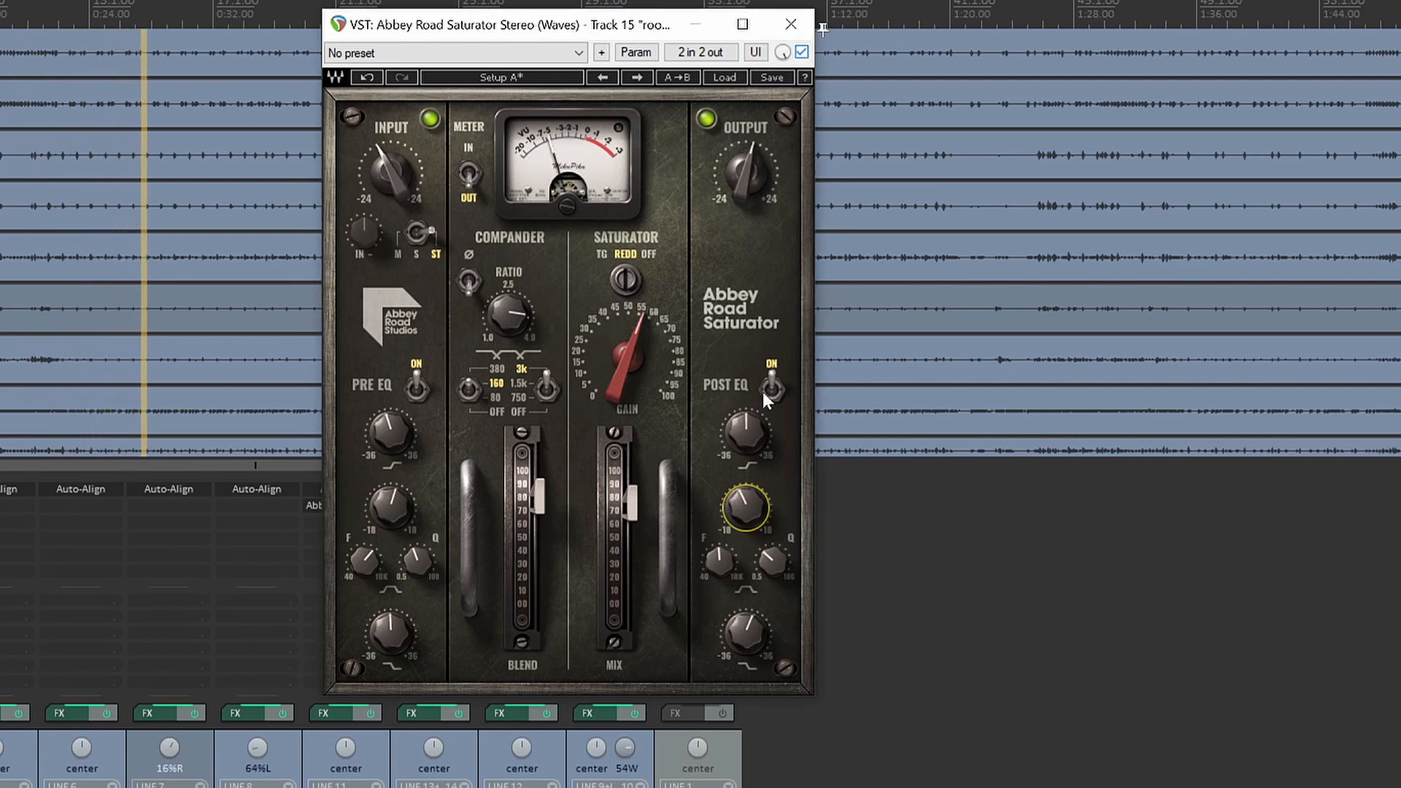
# Invert the compander phase on the rooms saturator and close its window
pyautogui.click(469, 279)
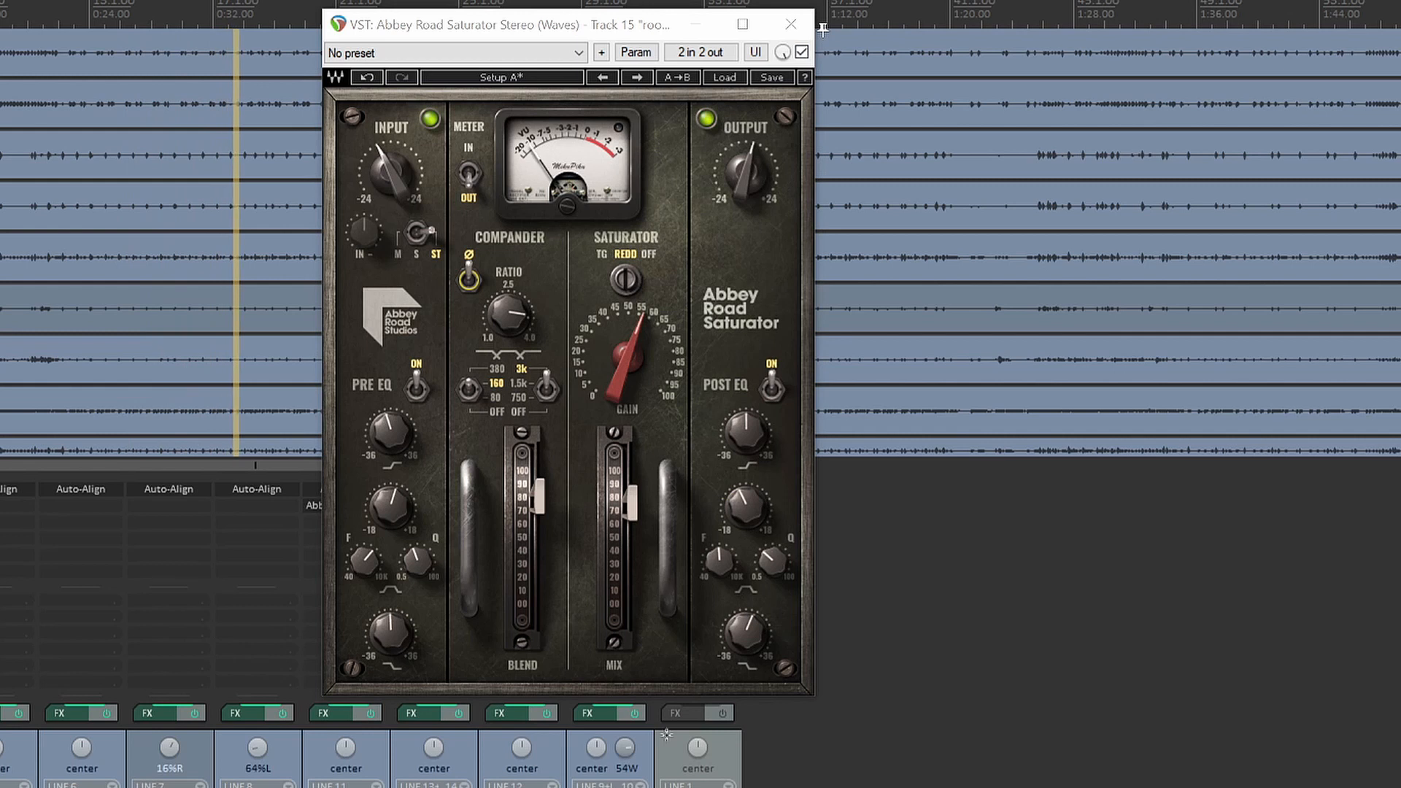
pyautogui.click(802, 31)
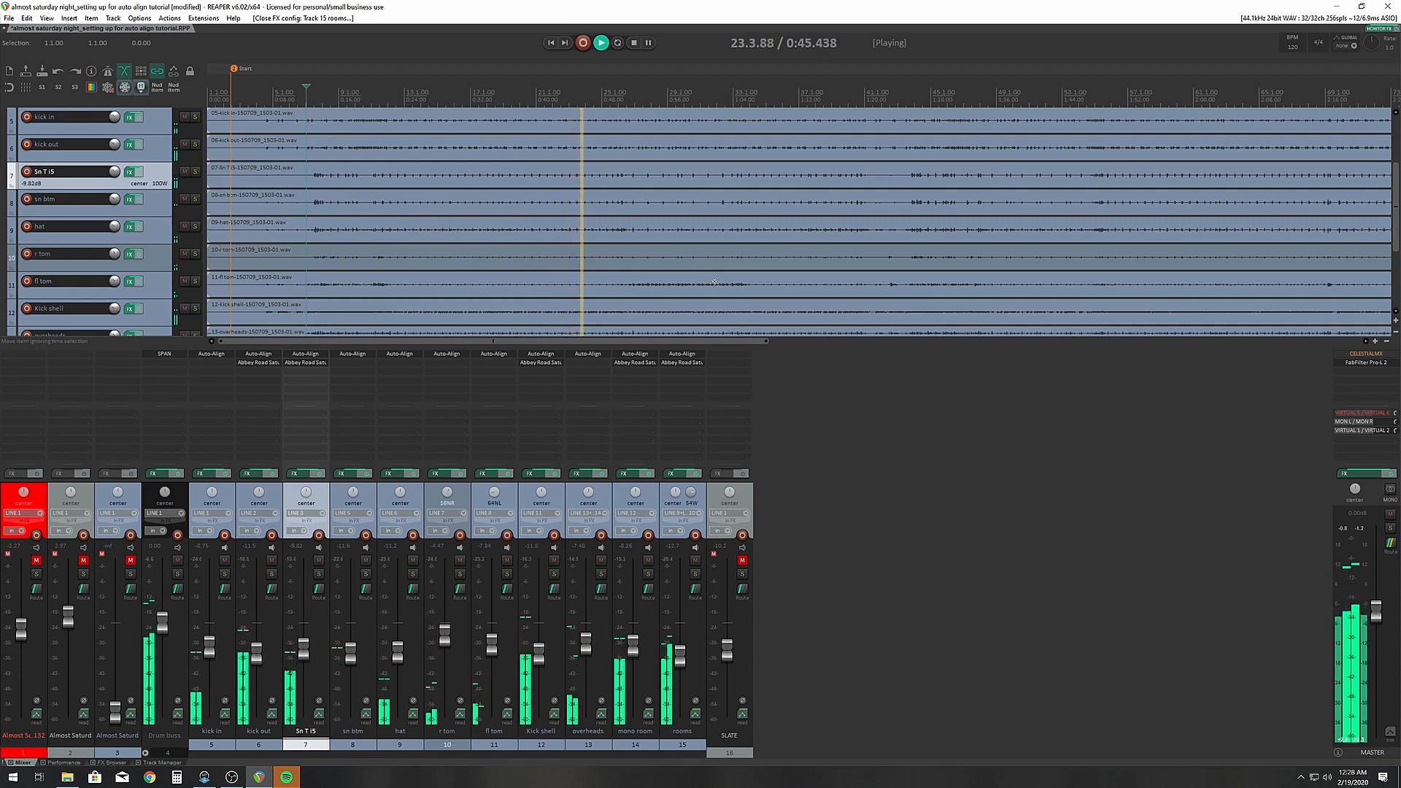
# Audition the full drum mix from different points in the song, stop playback, and save the project
pyautogui.press('space')
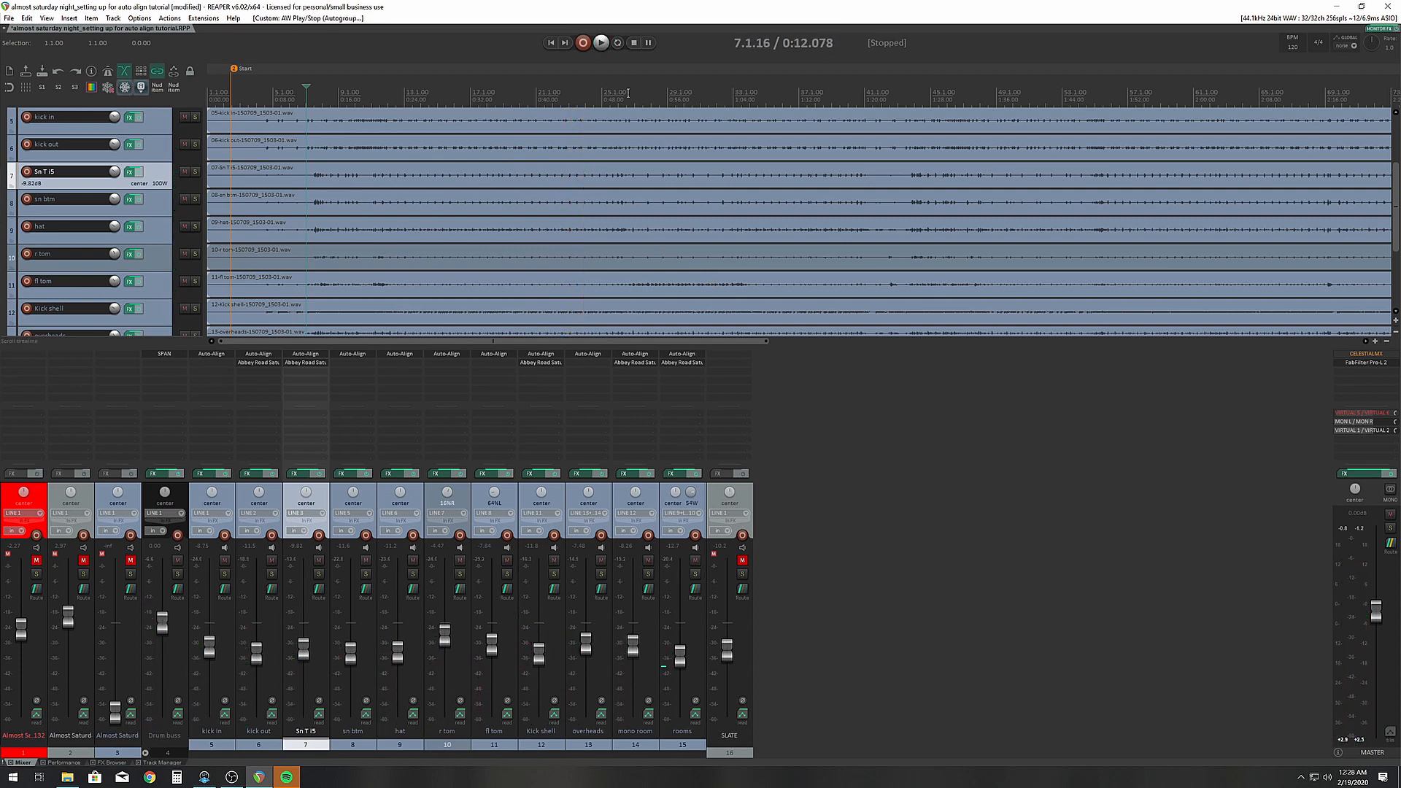
pyautogui.press('space')
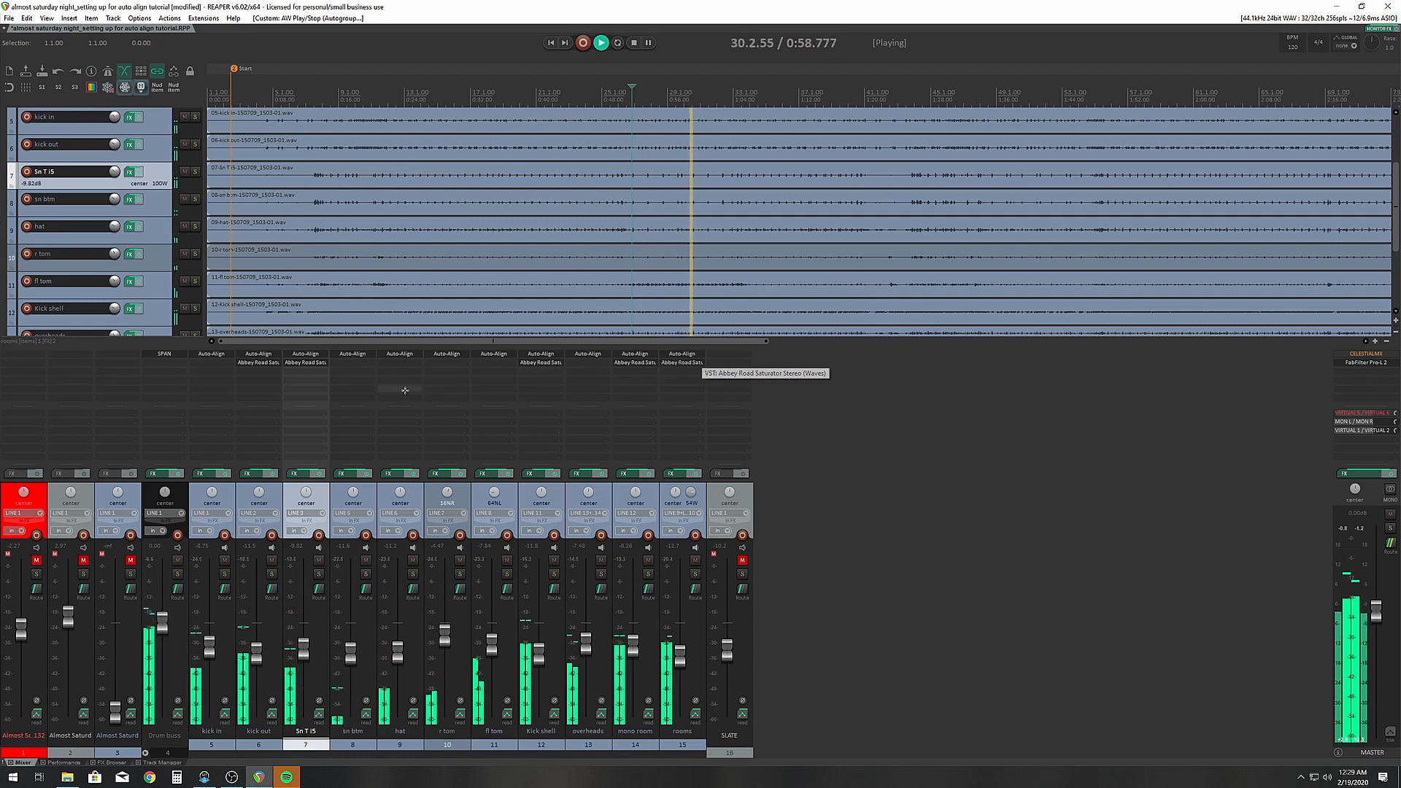
pyautogui.press('space')
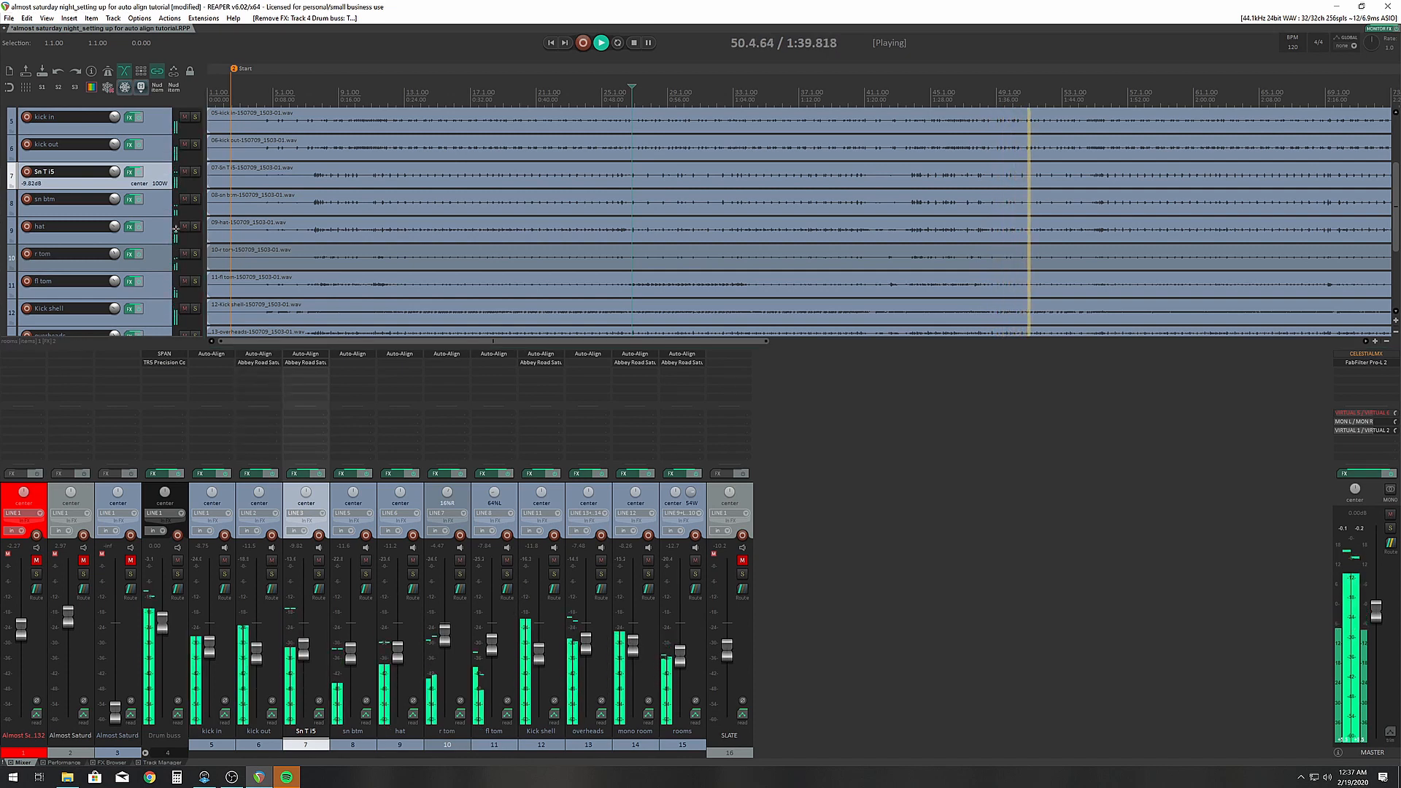
pyautogui.press('space')
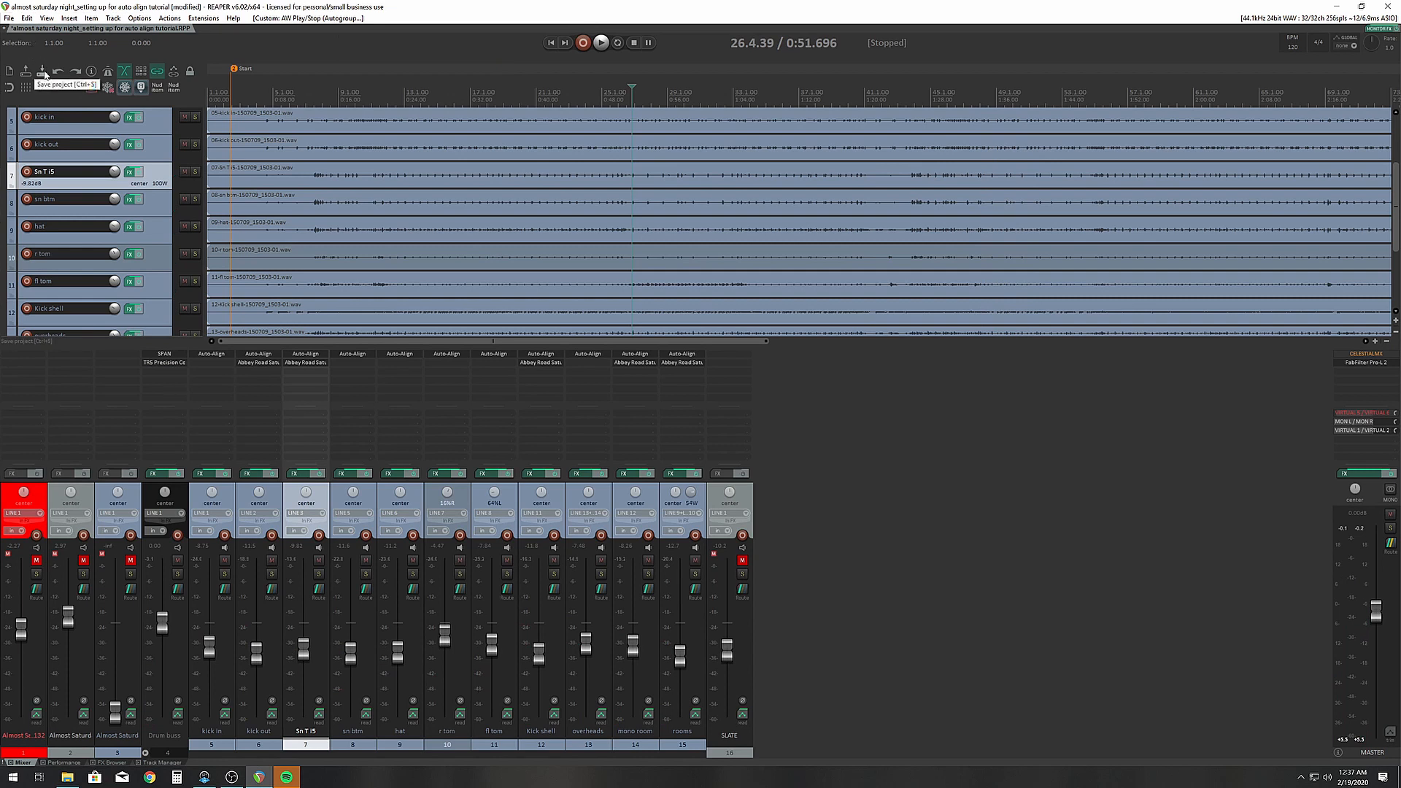
pyautogui.click(43, 73)
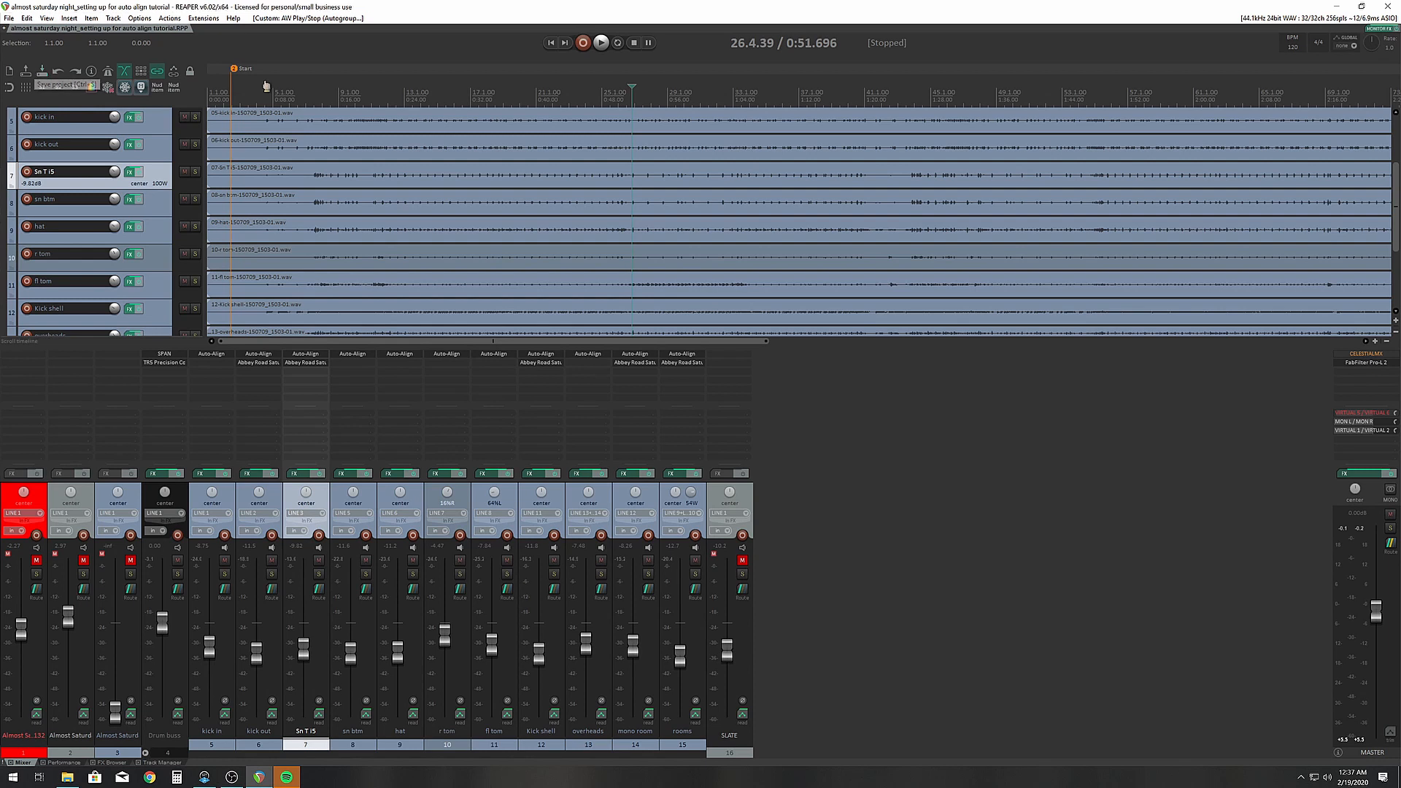